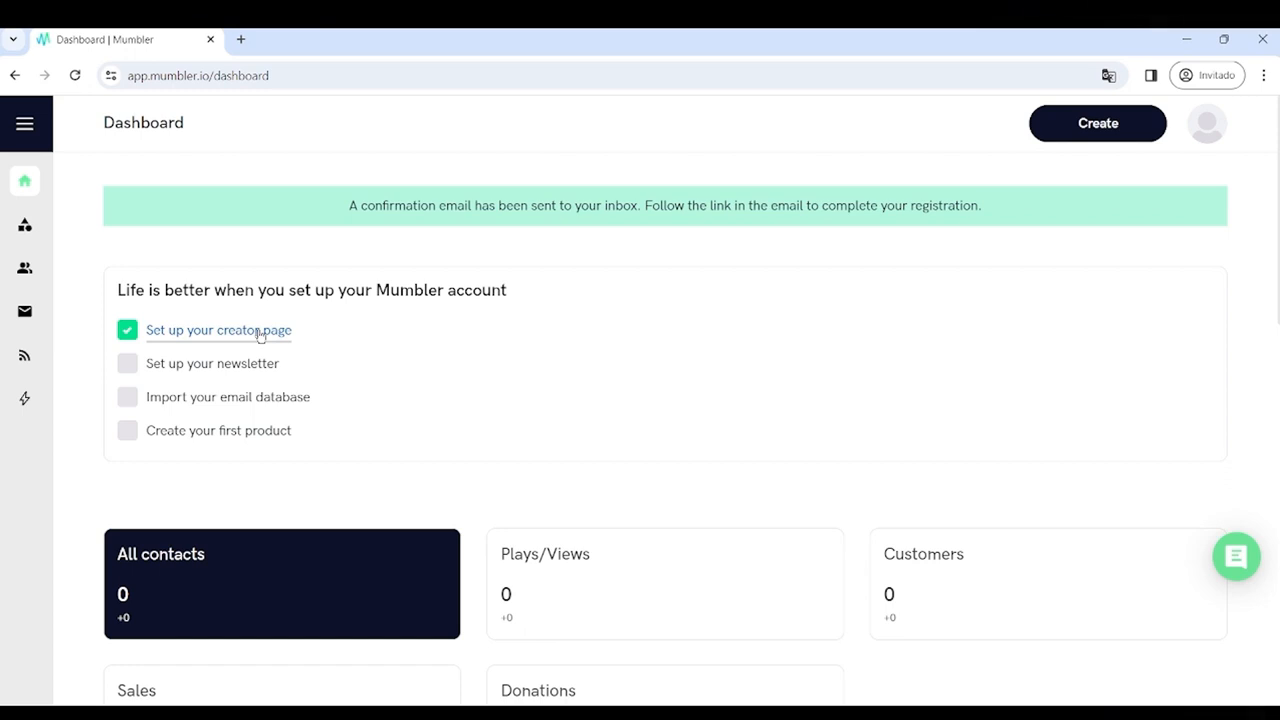
- Open the Creator Page section of the account settings
{"action": "left_click", "coordinate": [1205, 130]}
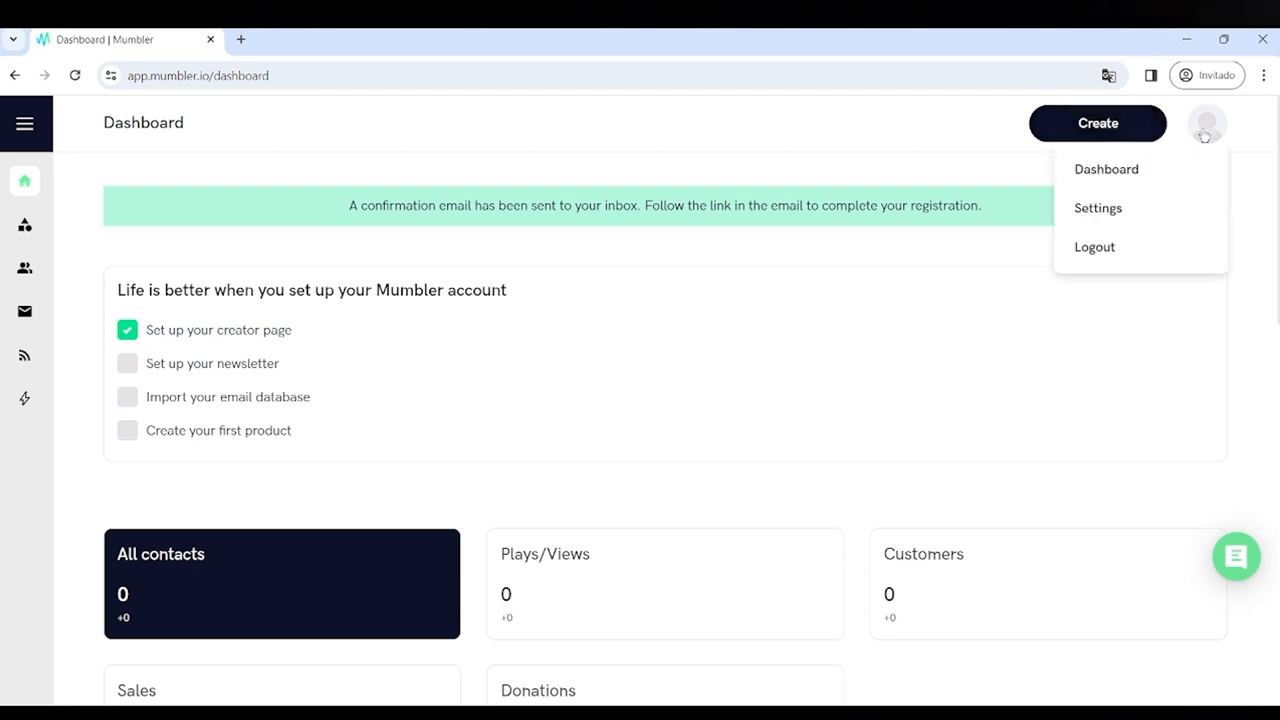
{"action": "left_click", "coordinate": [1110, 213]}
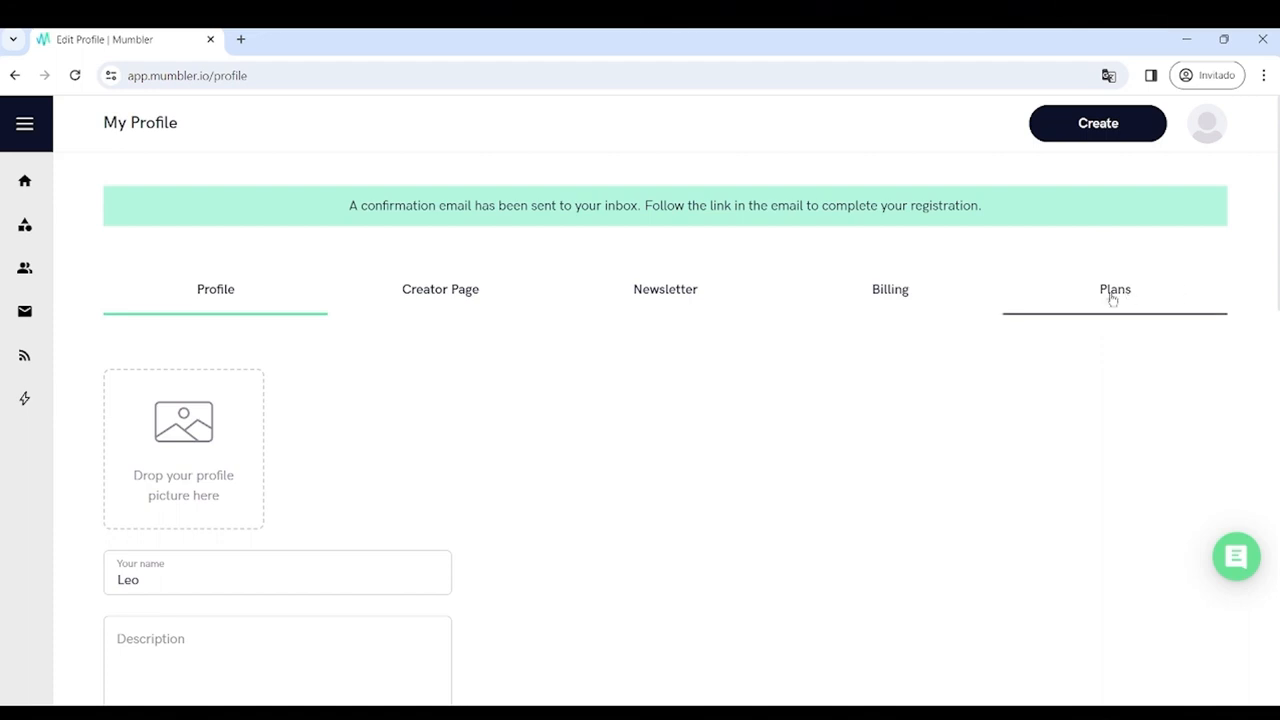
{"action": "left_click", "coordinate": [470, 296]}
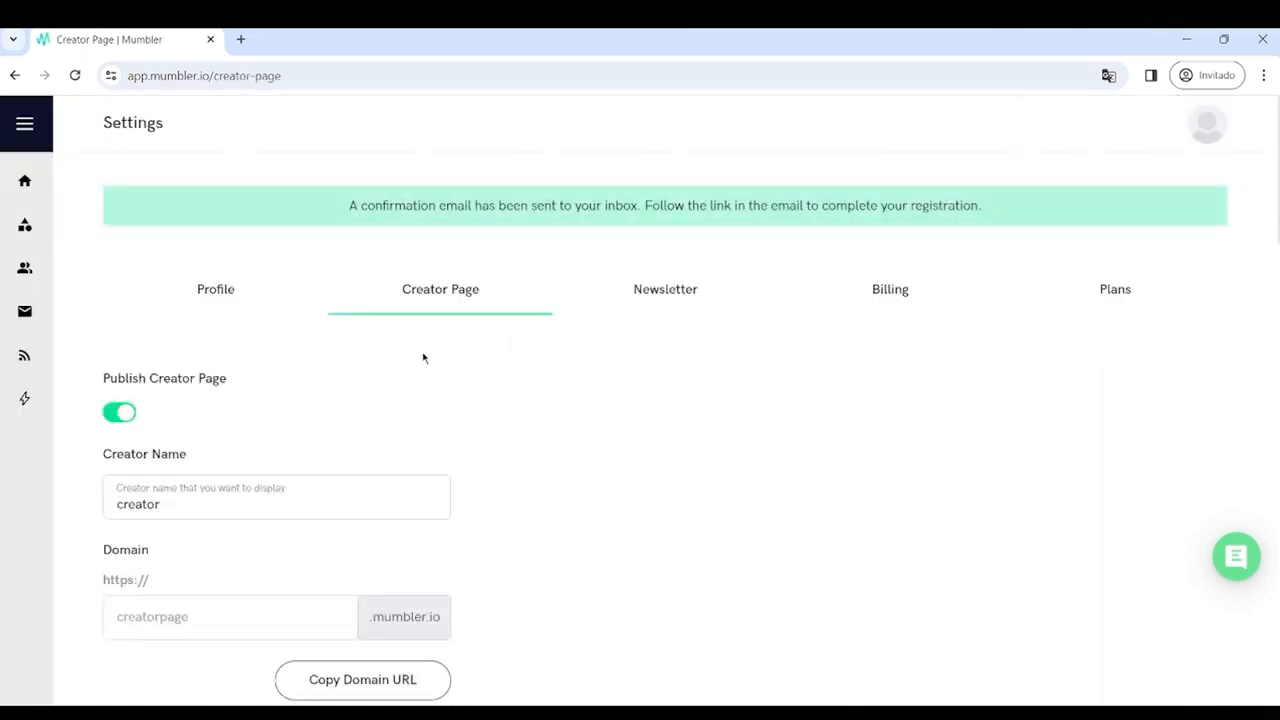
- Toggle the Publish Creator Page setting off and on again, leaving the page published
{"action": "scroll", "coordinate": [438, 400], "scroll_direction": "down", "scroll_amount": 2}
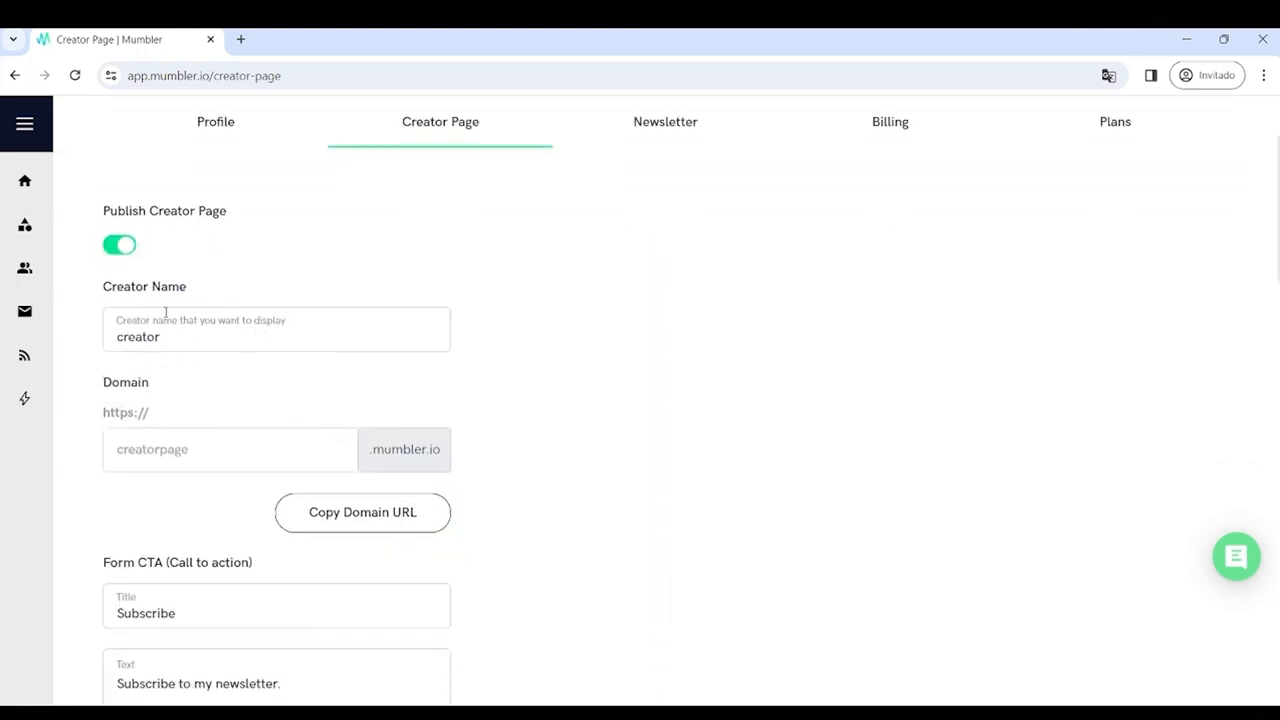
{"action": "left_click", "coordinate": [112, 244]}
{"action": "left_click", "coordinate": [125, 250]}
{"action": "left_click", "coordinate": [125, 250]}
{"action": "left_click", "coordinate": [120, 247]}
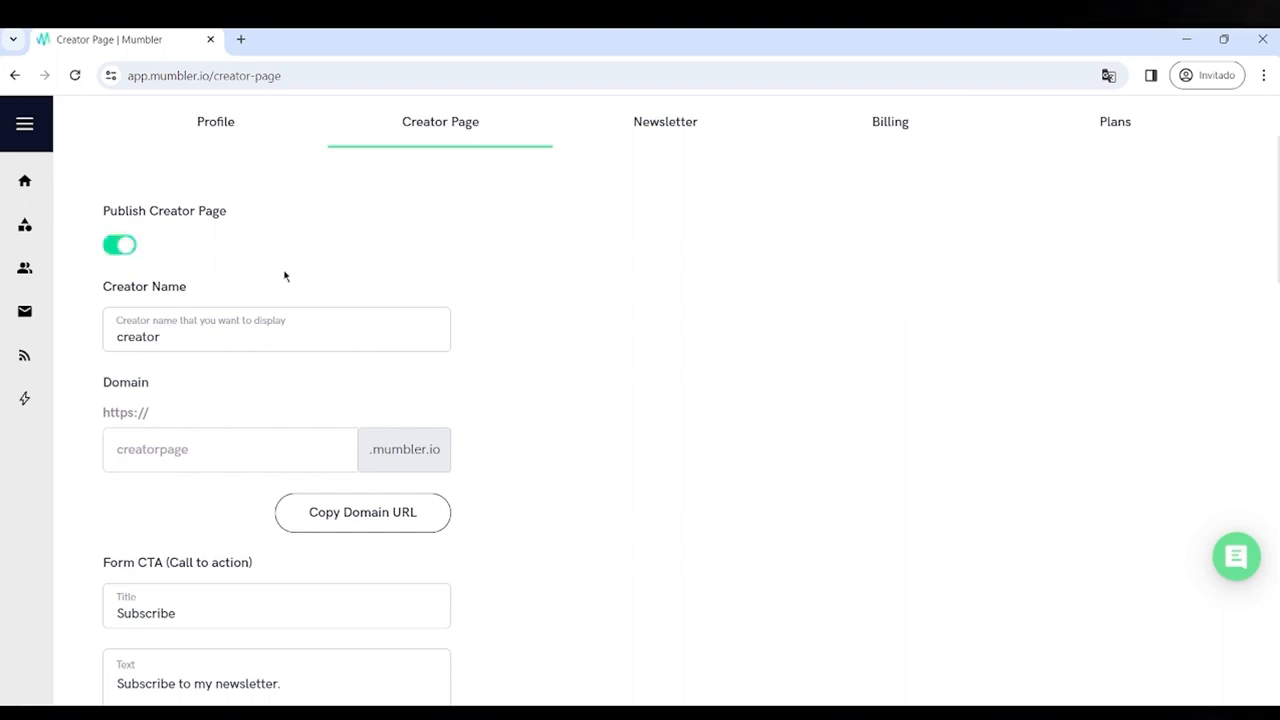
- Replace the creator name with the creator's own display name
{"action": "scroll", "coordinate": [297, 286], "scroll_direction": "down", "scroll_amount": 2}
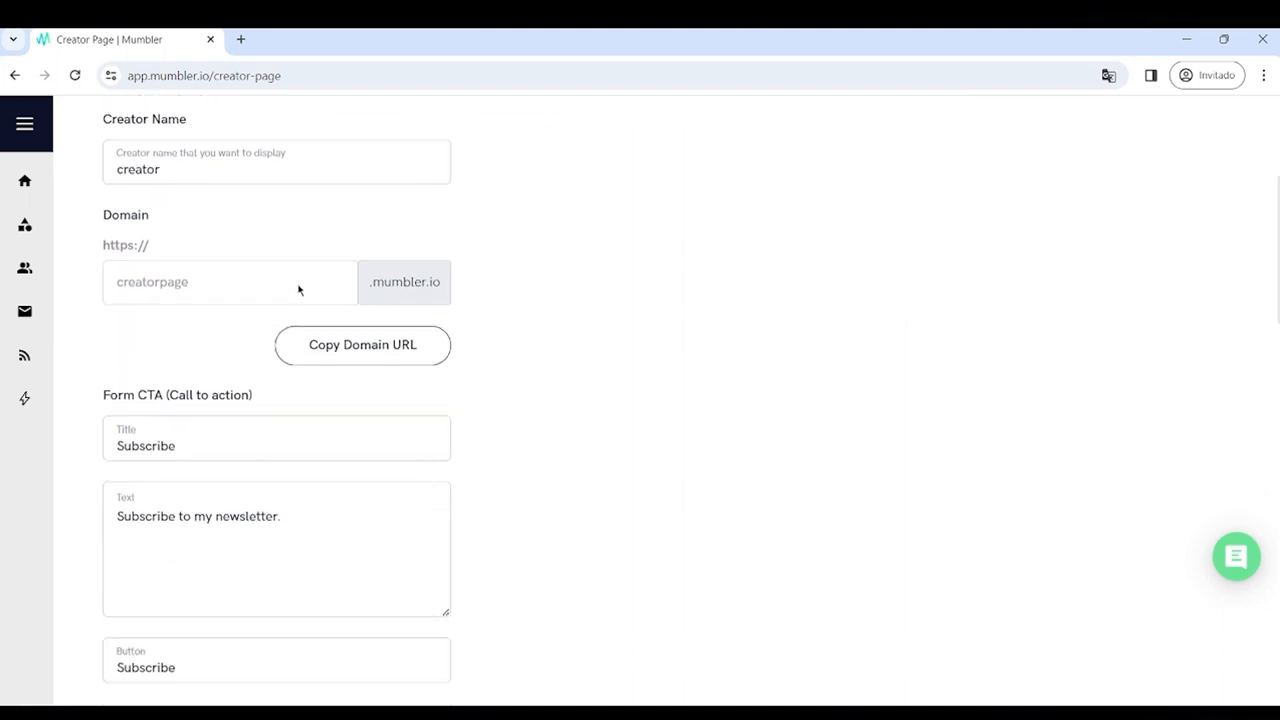
{"action": "triple_click", "coordinate": [224, 167]}
{"action": "type", "text": "Leoo"}
{"action": "key", "text": "Tab"}
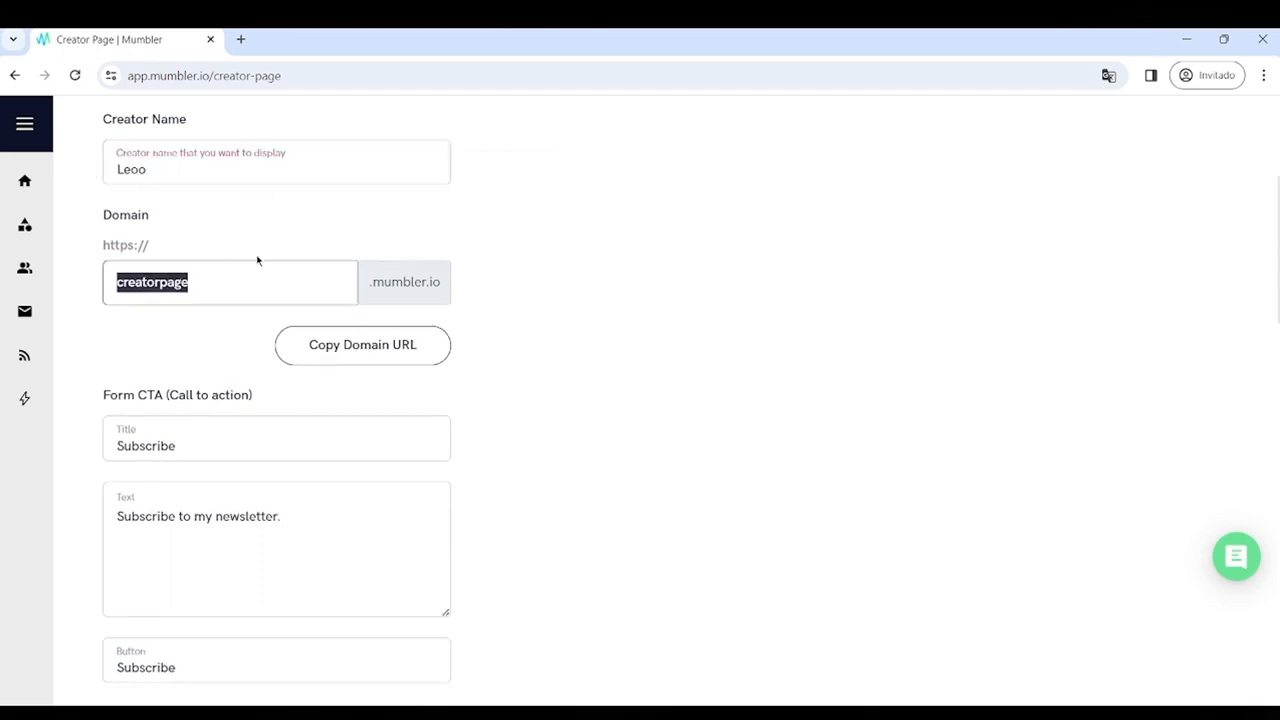
- Copy the creator page's domain URL, view the public page in a separate browser tab and return to the settings
{"action": "left_click", "coordinate": [392, 358]}
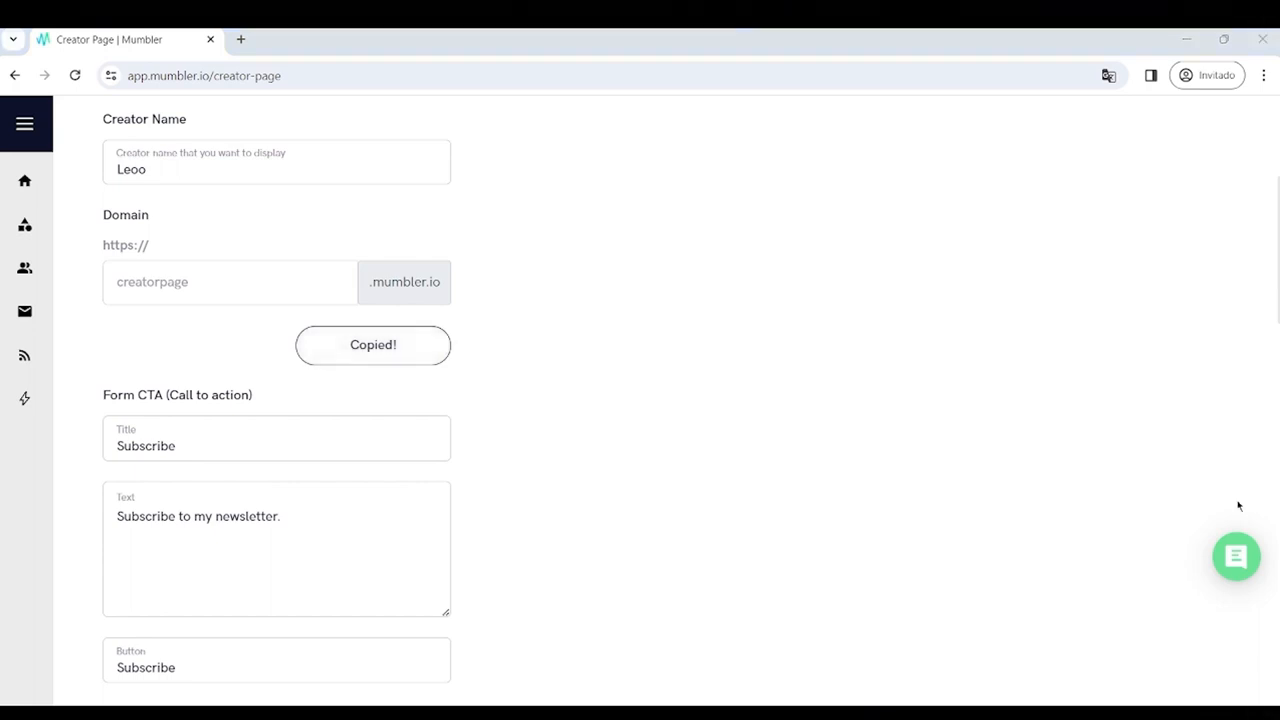
{"action": "left_click", "coordinate": [240, 39]}
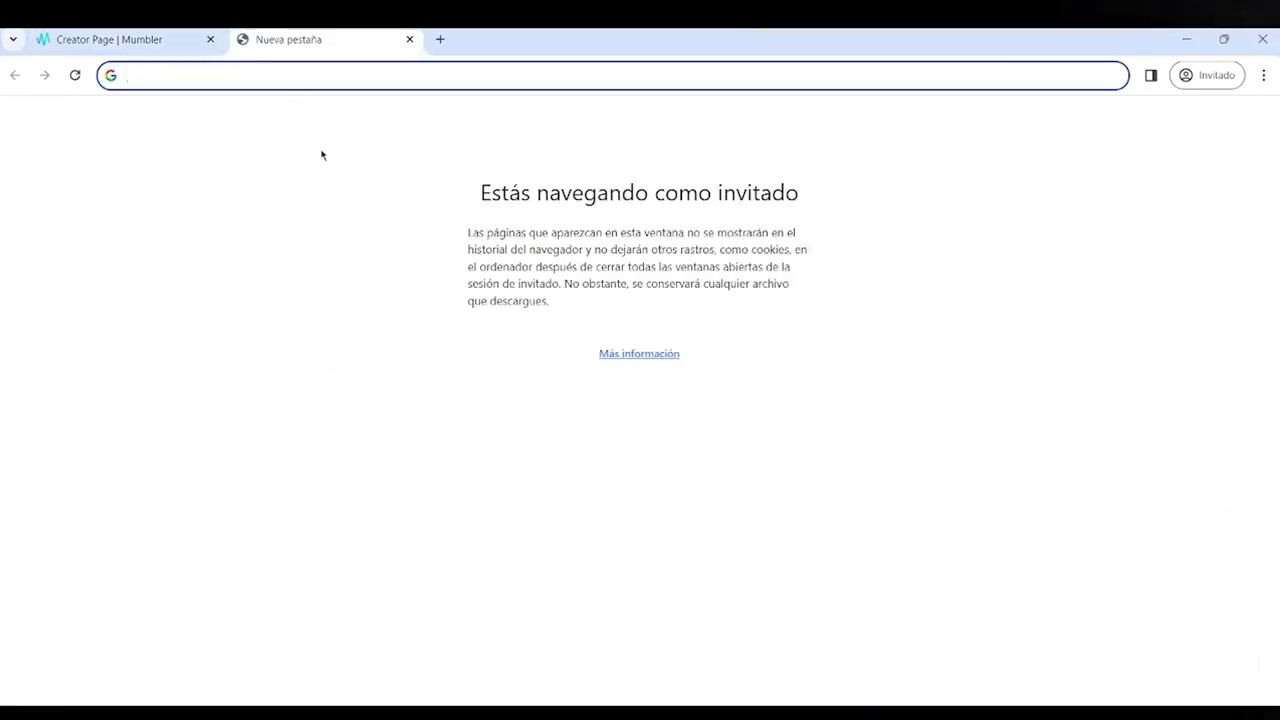
{"action": "key", "text": "ctrl+v"}
{"action": "key", "text": "Return"}
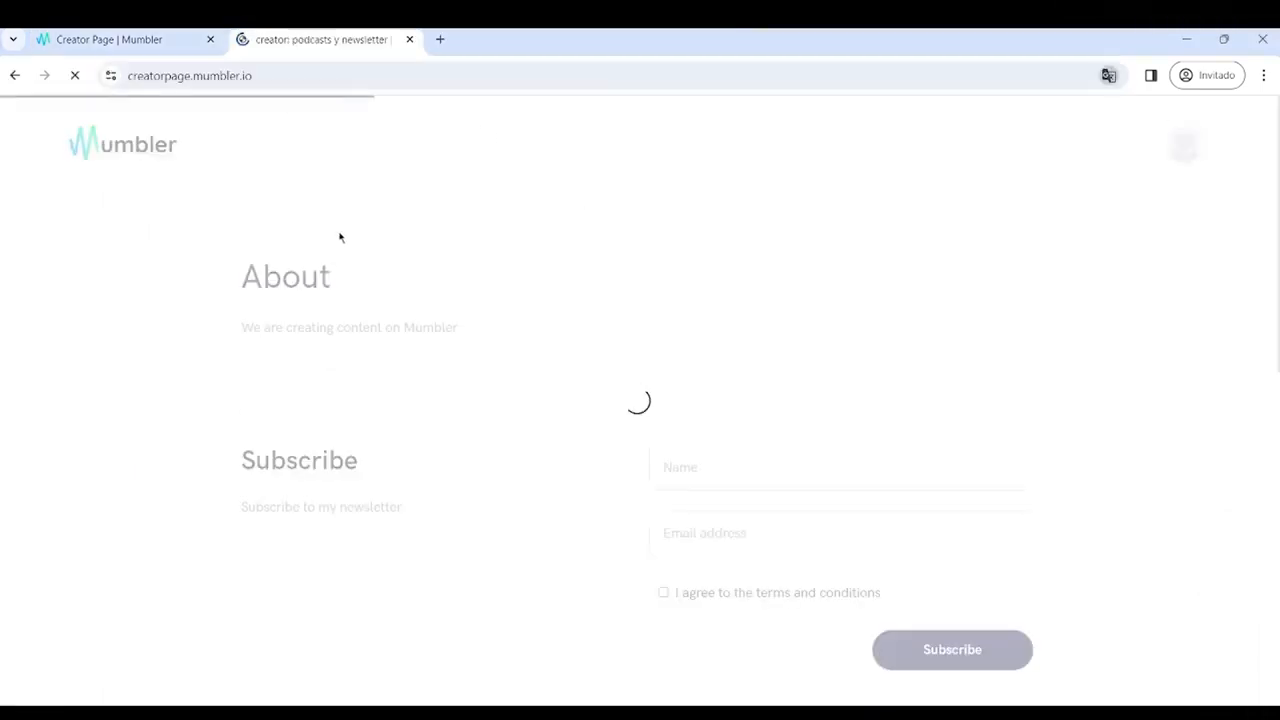
{"action": "left_click", "coordinate": [166, 41]}
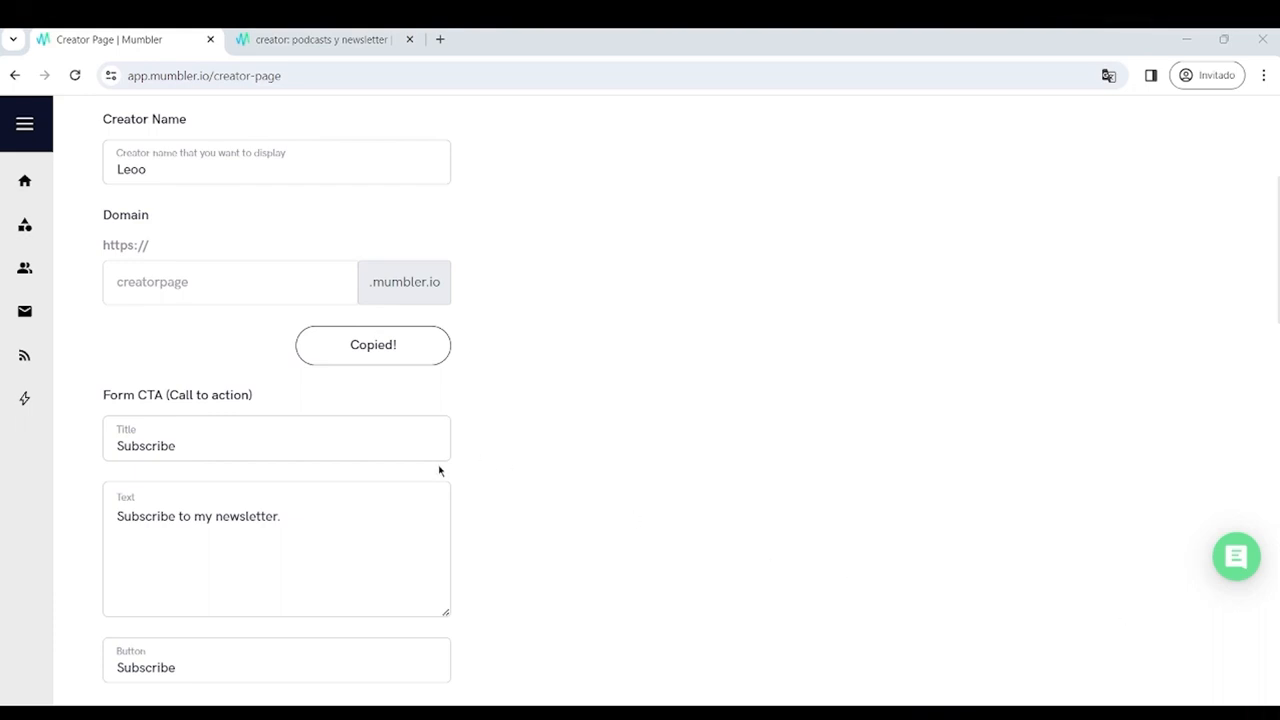
- Replace the Form CTA text with "Receive a weekly email about the topics that interest you so much"
{"action": "scroll", "coordinate": [224, 348], "scroll_direction": "down", "scroll_amount": 2}
{"action": "triple_click", "coordinate": [237, 352]}
{"action": "type", "text": "Reci"}
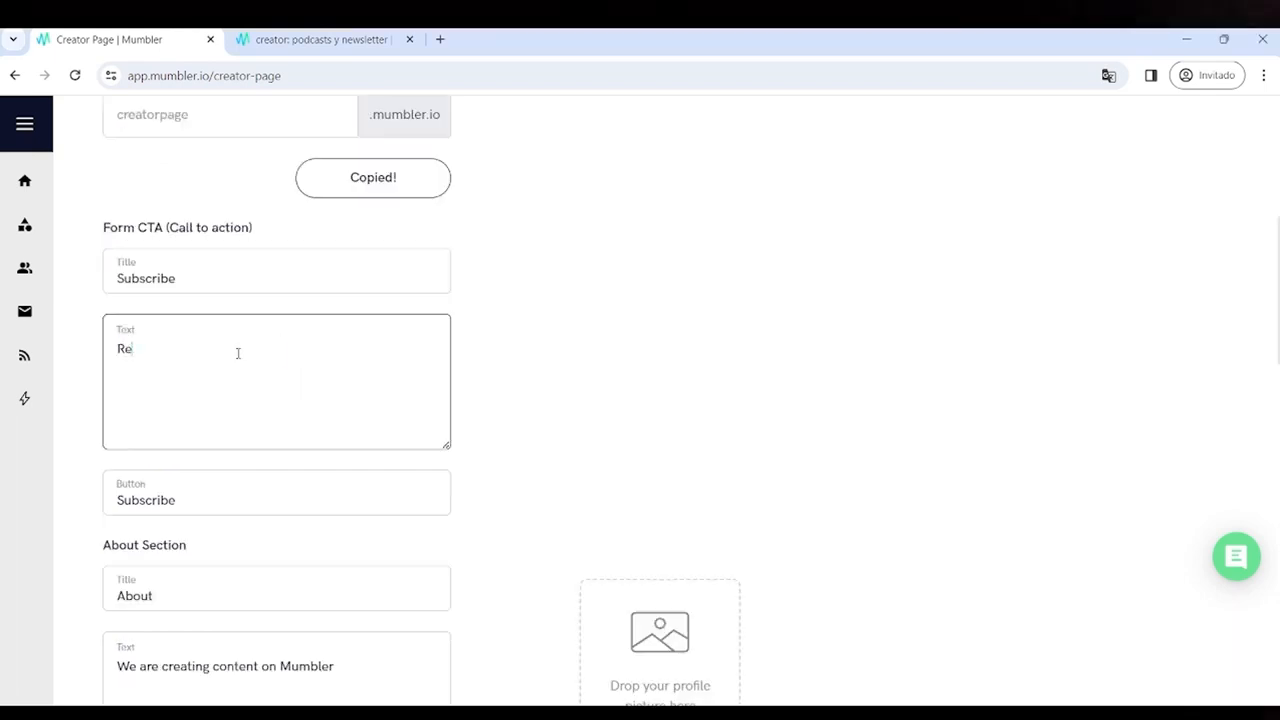
{"action": "key", "text": "BackSpace"}
{"action": "key", "text": "BackSpace"}
{"action": "type", "text": "ceiv"}
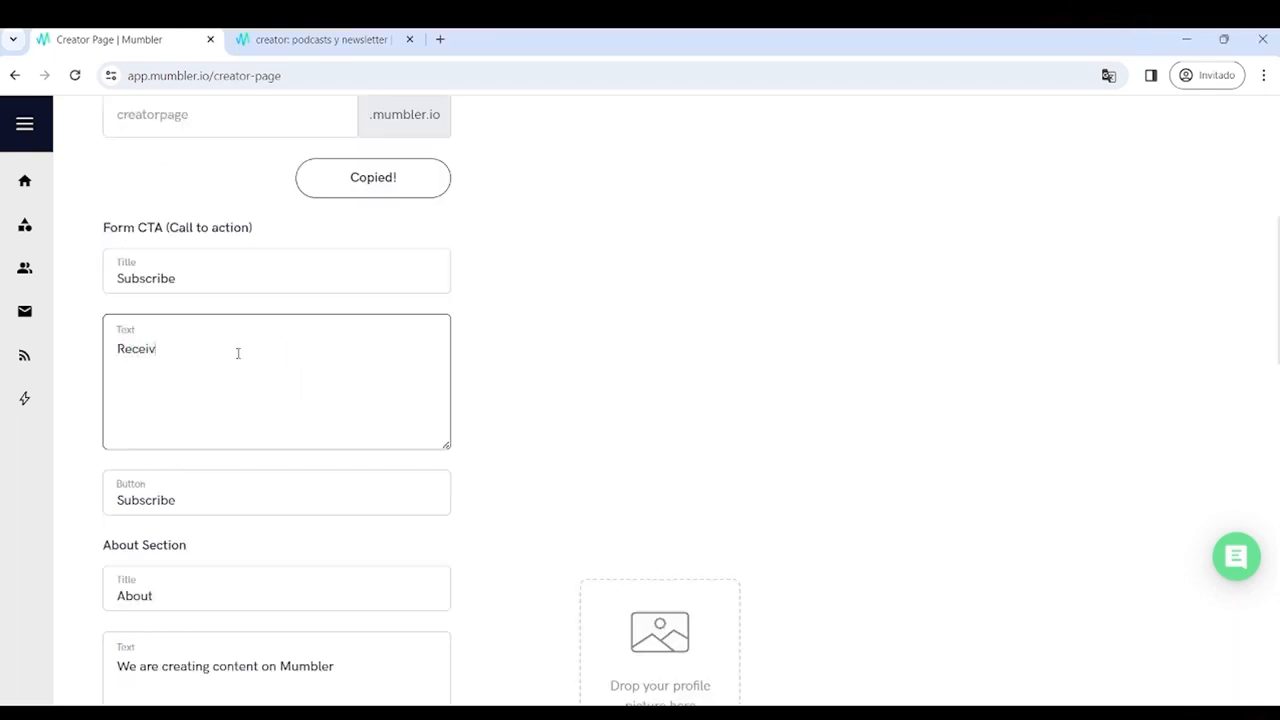
{"action": "type", "text": "e a weekly email"}
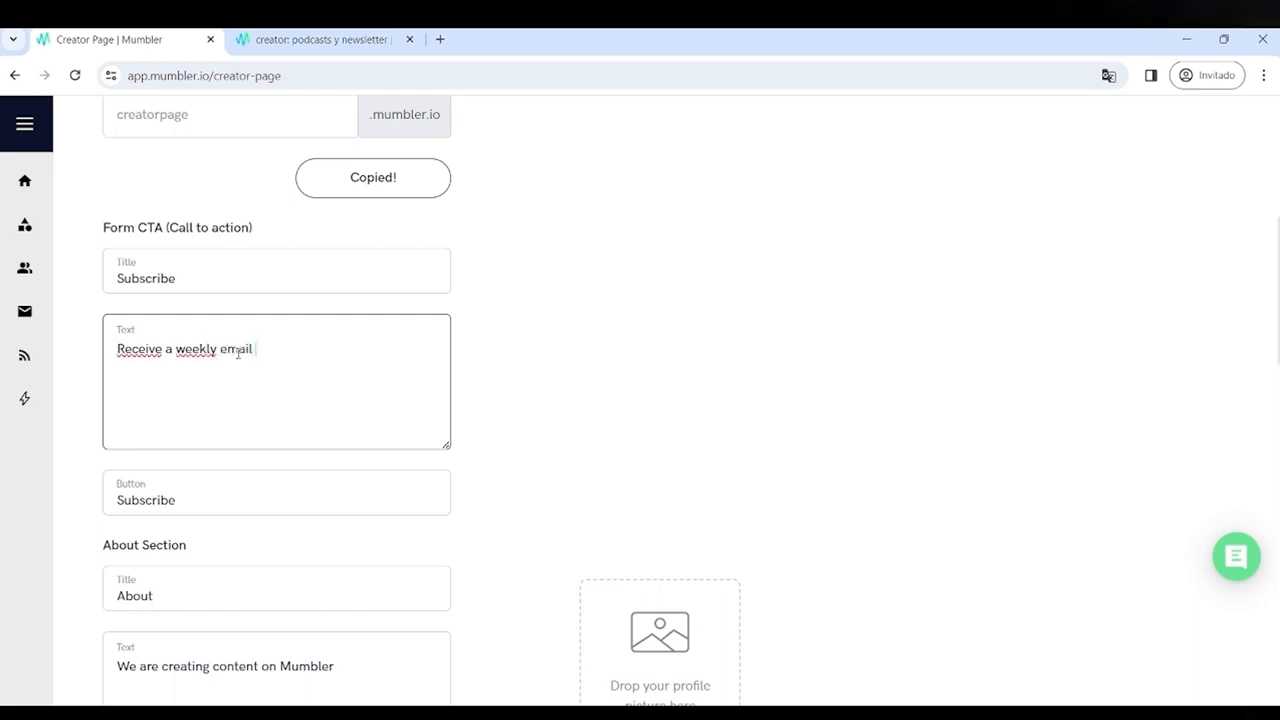
{"action": "type", "text": " about the to"}
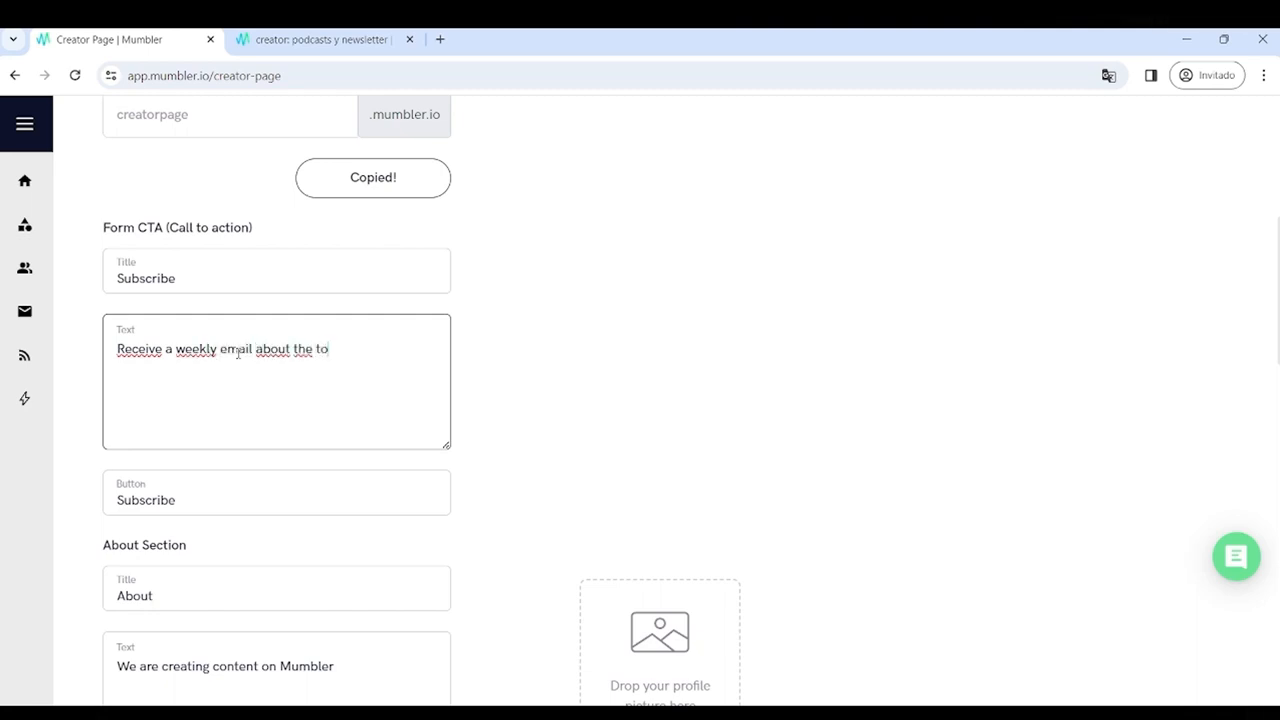
{"action": "type", "text": "pics taat interest you so much"}
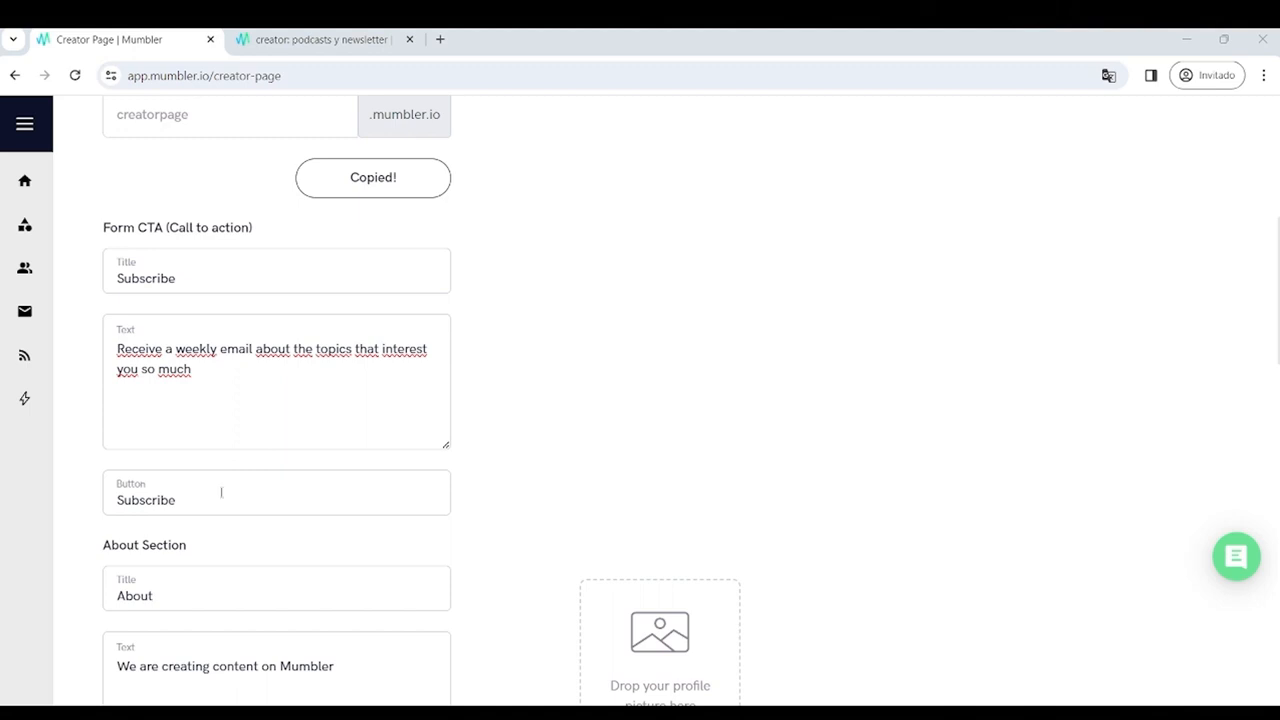
- Change the Form CTA button label to "Join"
{"action": "left_click", "coordinate": [220, 495]}
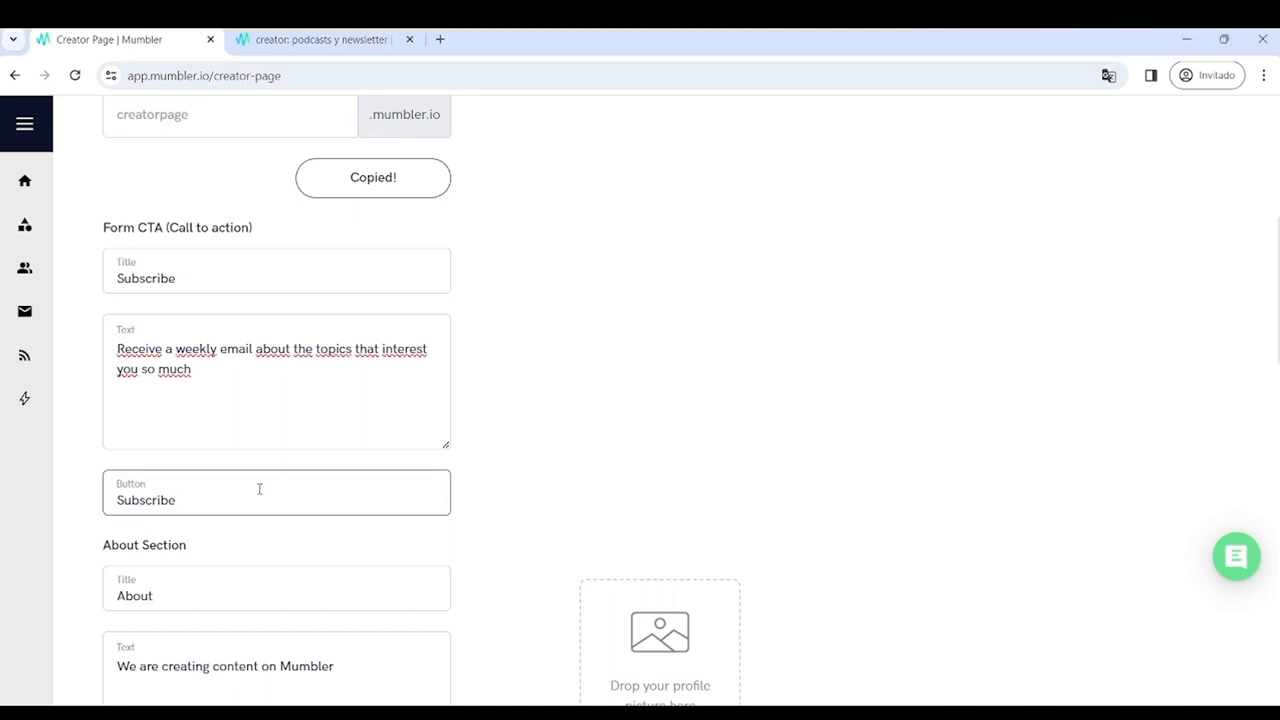
{"action": "scroll", "coordinate": [254, 464], "scroll_direction": "down", "scroll_amount": 1}
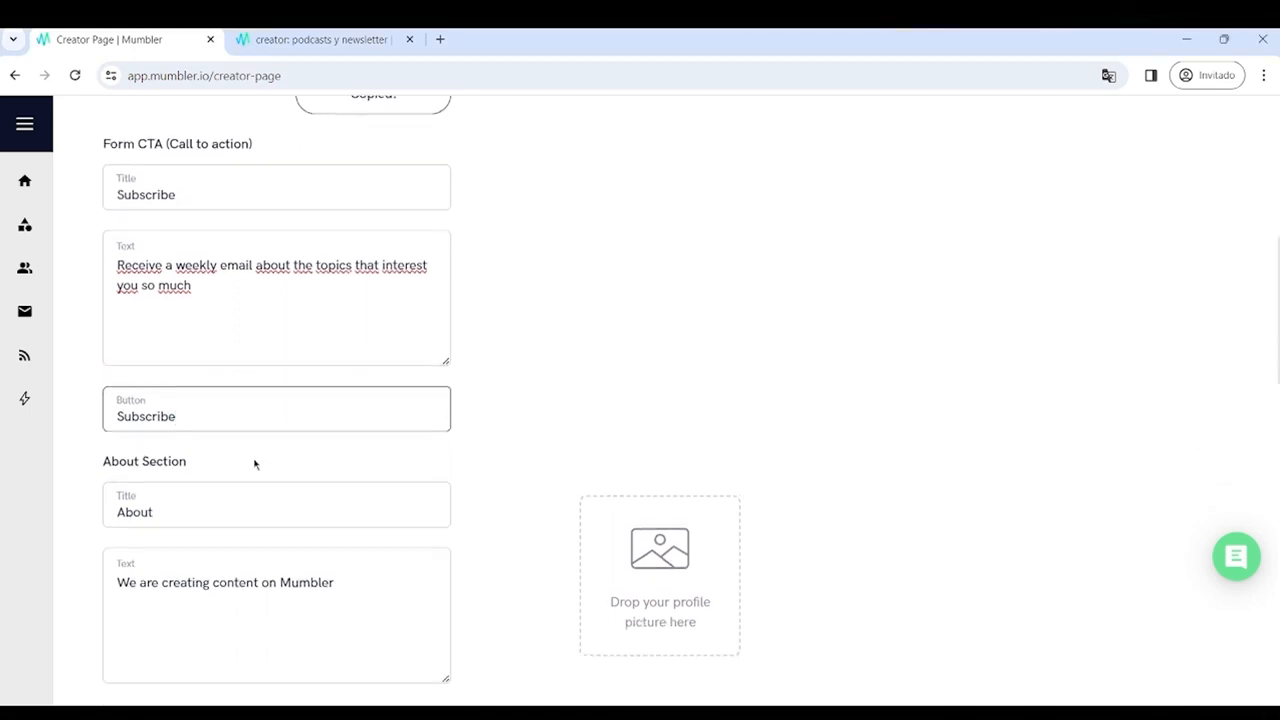
{"action": "double_click", "coordinate": [216, 418]}
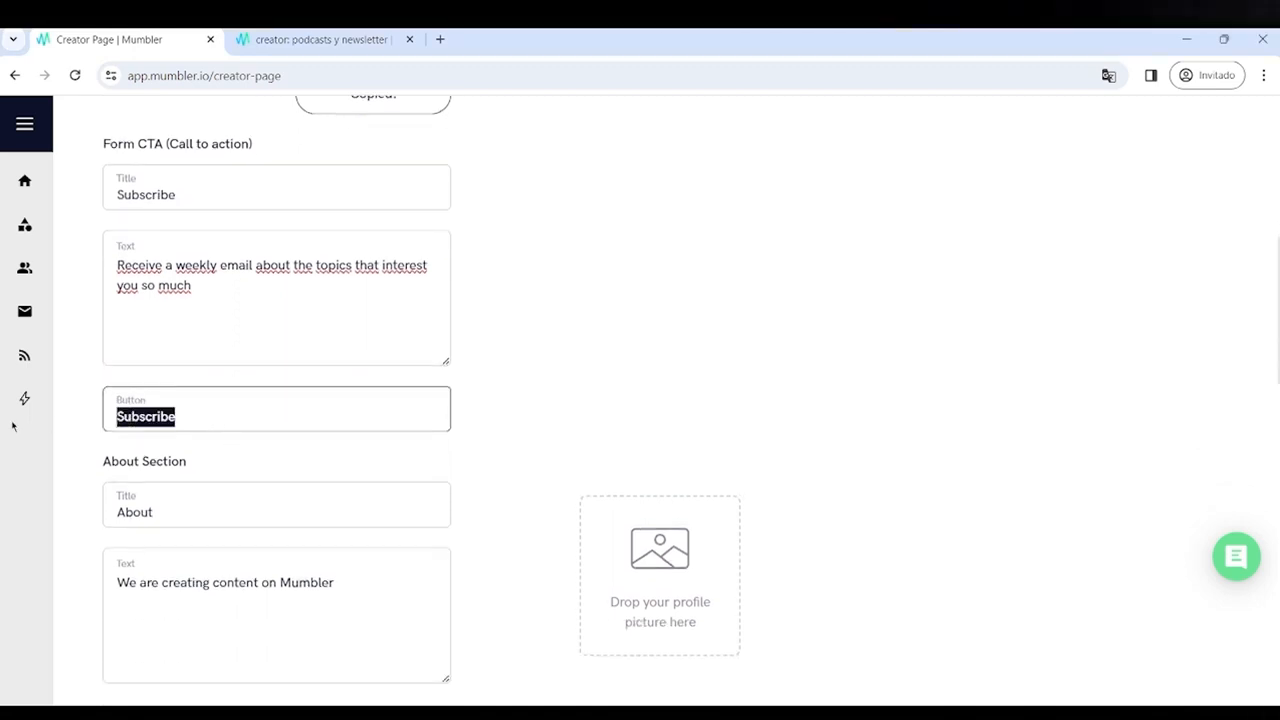
{"action": "type", "text": "Join"}
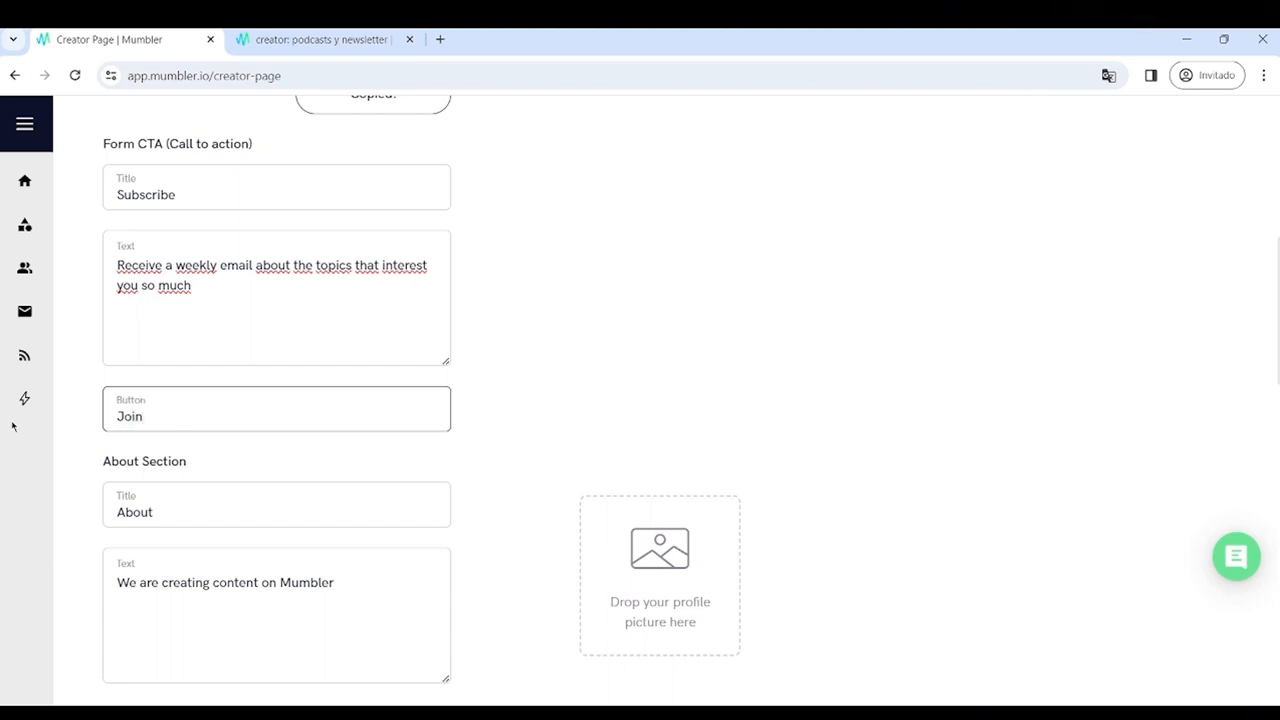
- Change the Form CTA title to "Discover all my content"
{"action": "scroll", "coordinate": [202, 446], "scroll_direction": "up", "scroll_amount": 3}
{"action": "double_click", "coordinate": [201, 446]}
{"action": "type", "text": "Dis"}
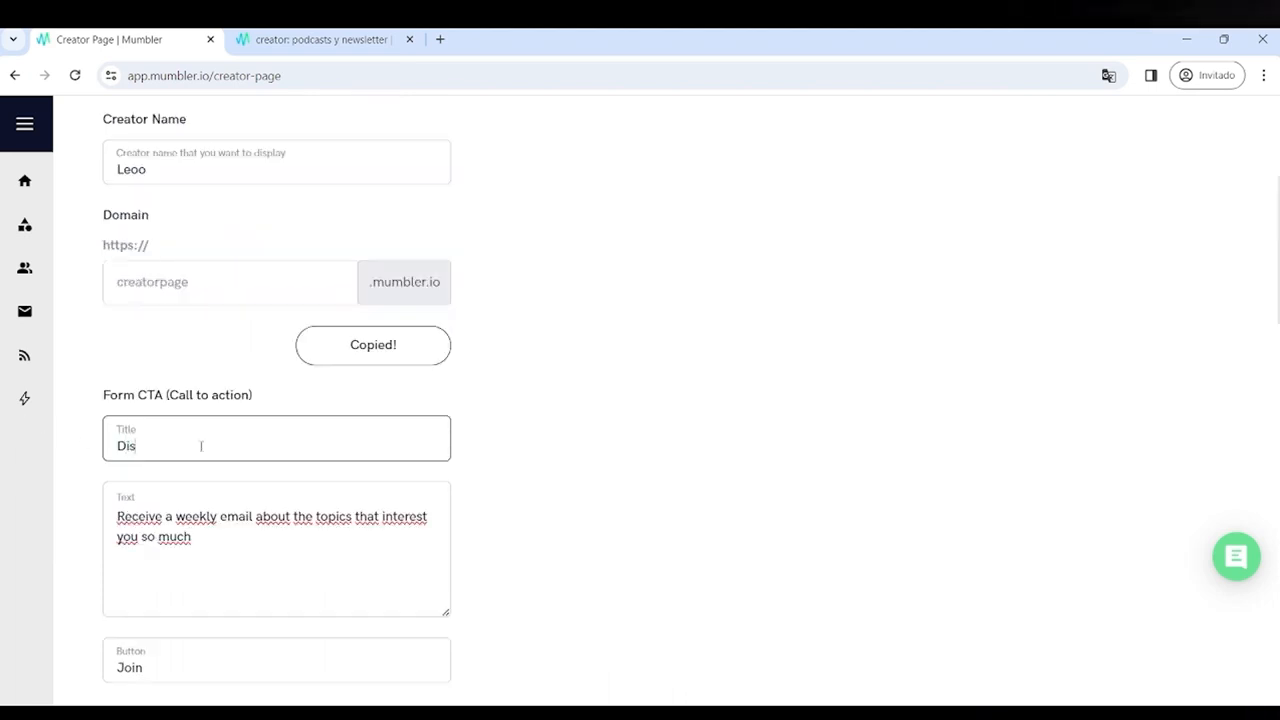
{"action": "type", "text": "cover all my"}
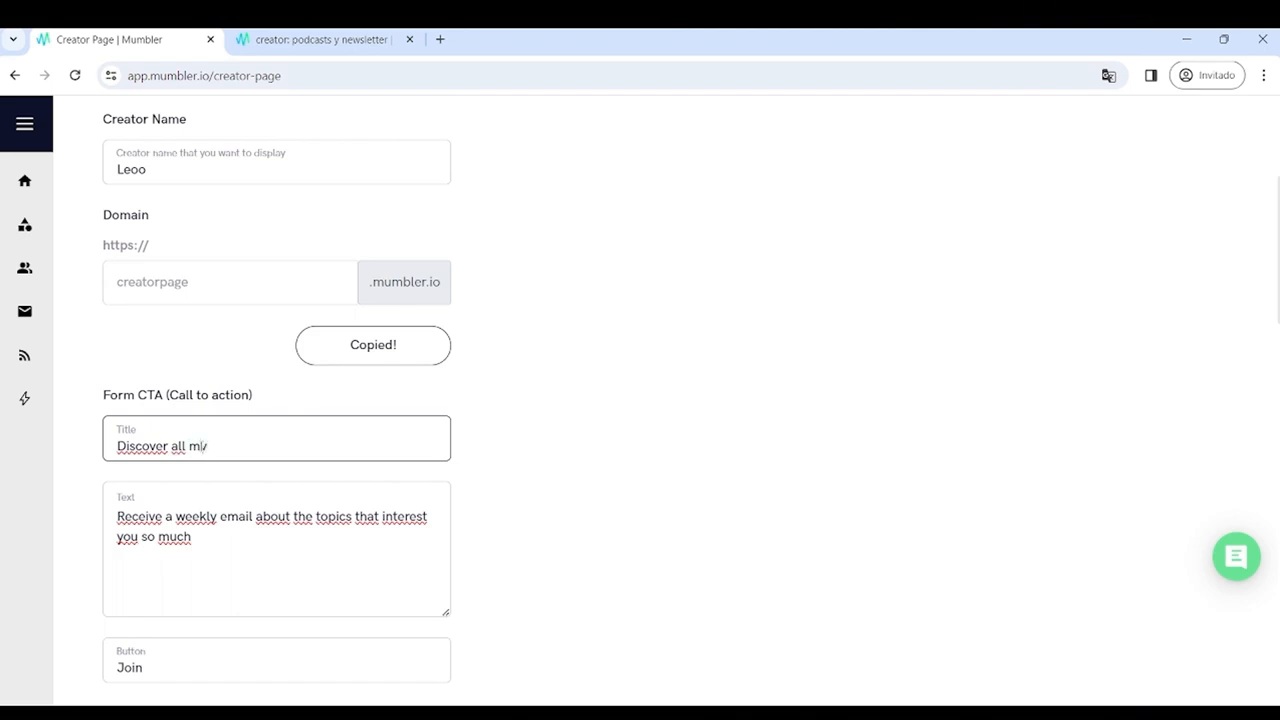
{"action": "type", "text": " conten"}
{"action": "key", "text": "BackSpace"}
{"action": "type", "text": "ent"}
{"action": "scroll", "coordinate": [374, 451], "scroll_direction": "down", "scroll_amount": 3}
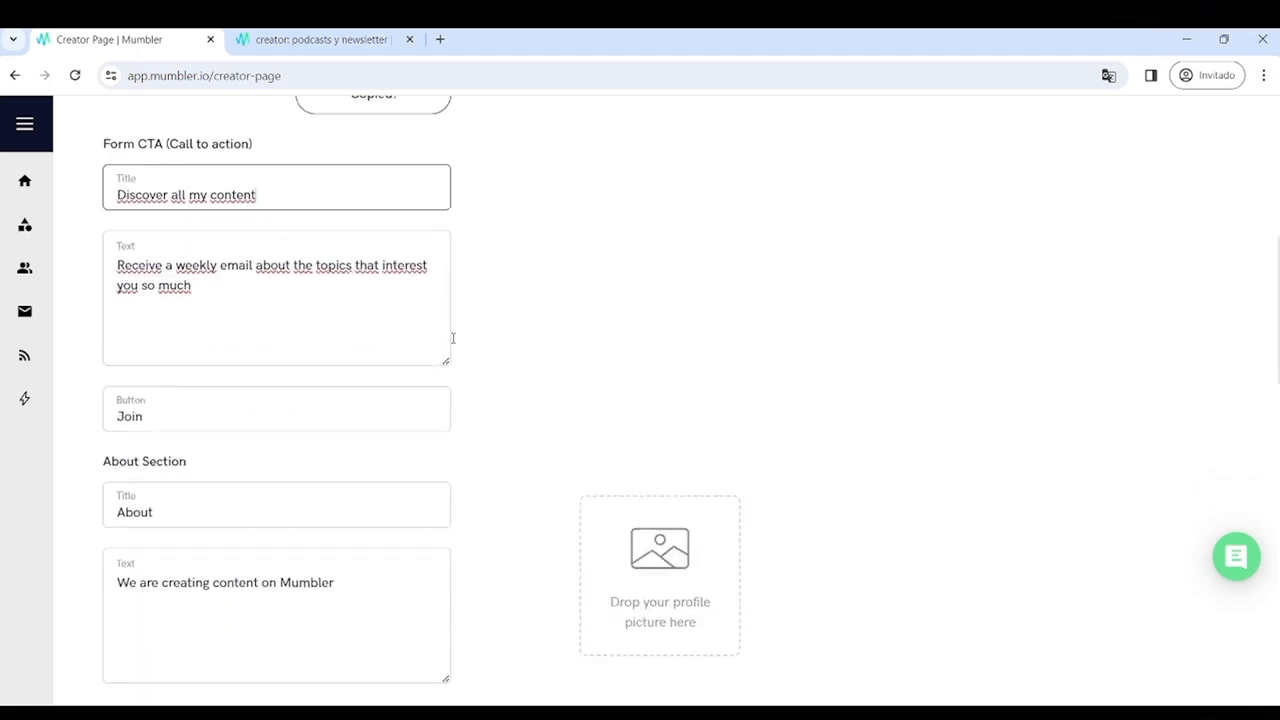
{"action": "left_click", "coordinate": [497, 317]}
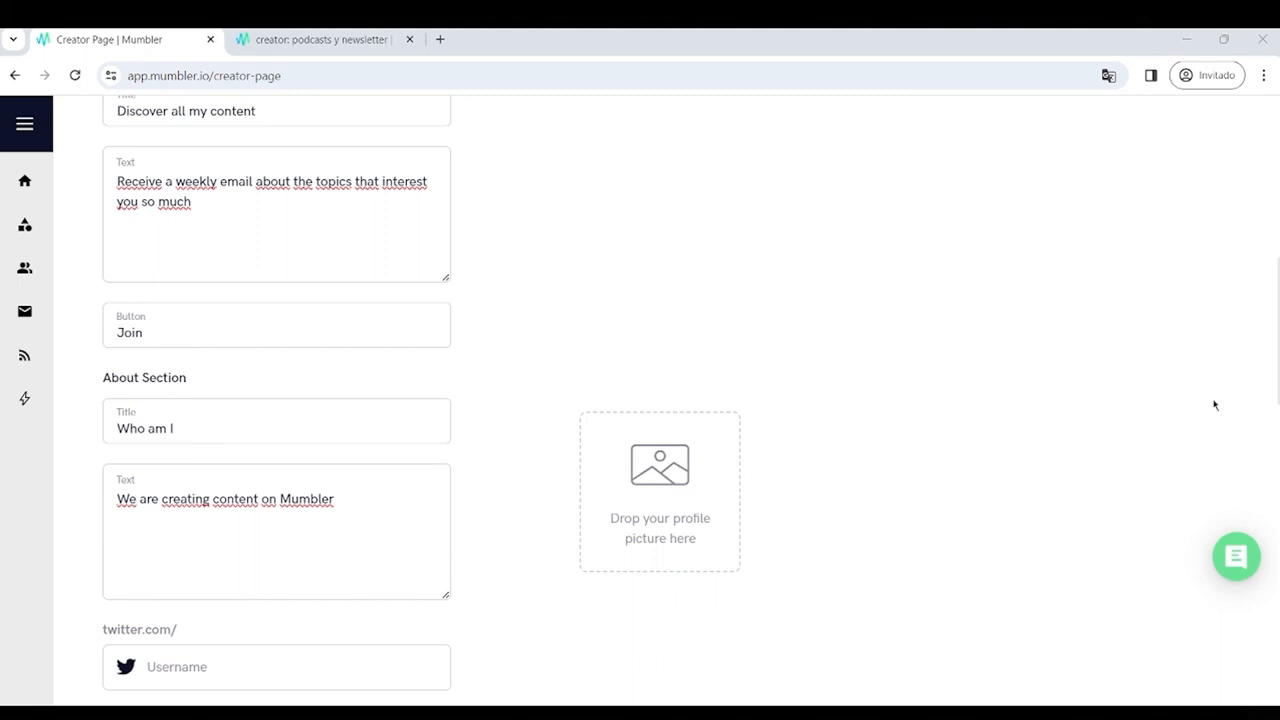
- Set the Twitter username in the About section to getmumbler
{"action": "scroll", "coordinate": [223, 416], "scroll_direction": "down", "scroll_amount": 3}
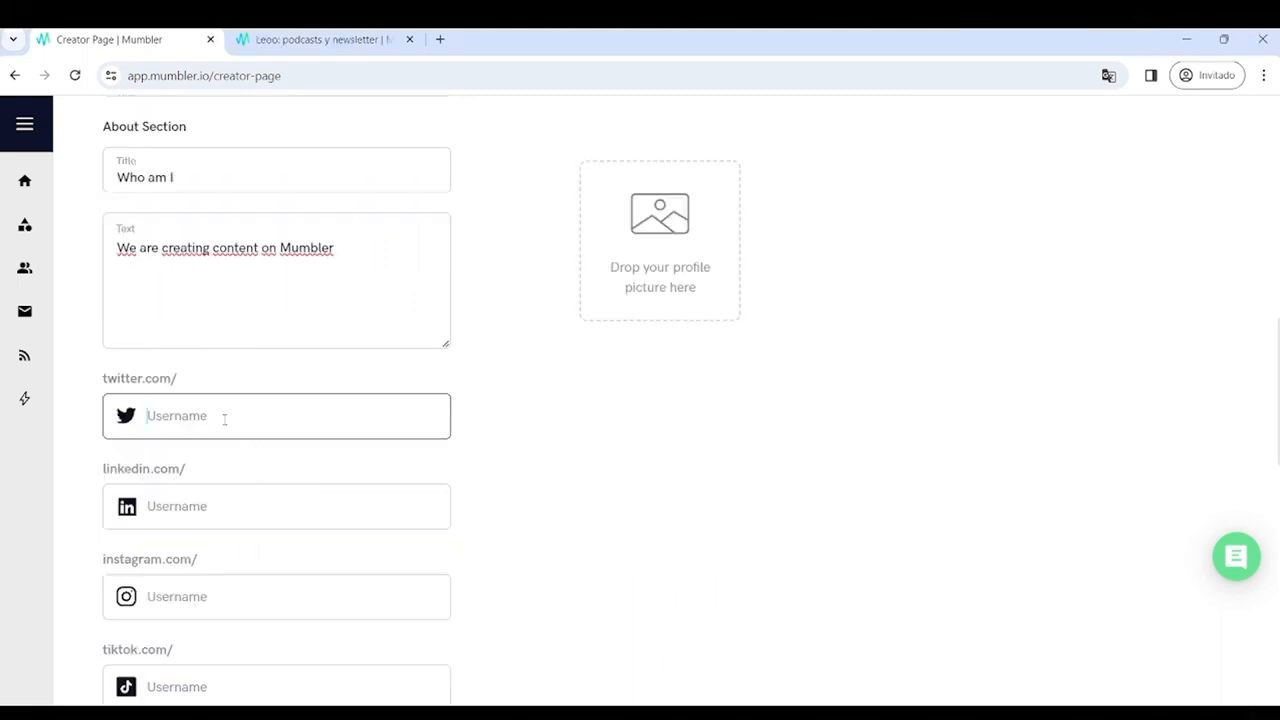
{"action": "type", "text": "getmumbler"}
{"action": "key", "text": "Tab"}
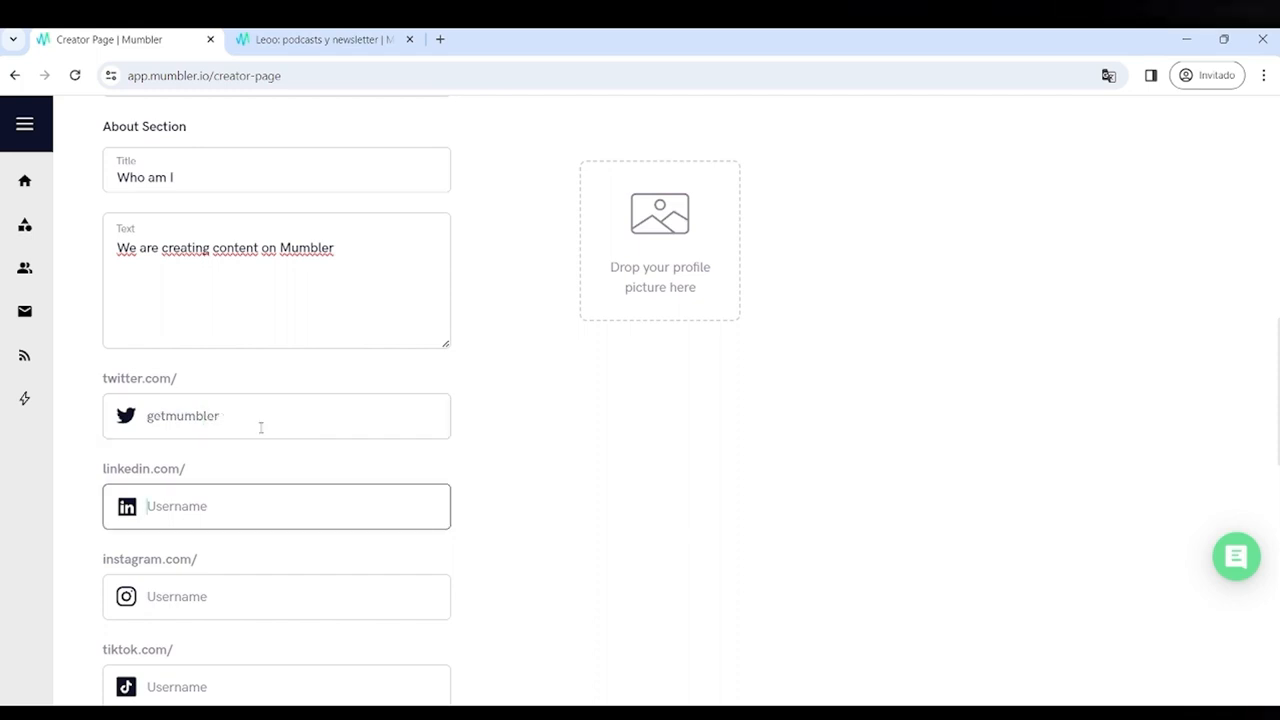
- Look over the LinkedIn, Instagram, TikTok, YouTube and Telegram username fields without filling them in
{"action": "scroll", "coordinate": [248, 528], "scroll_direction": "down", "scroll_amount": 1}
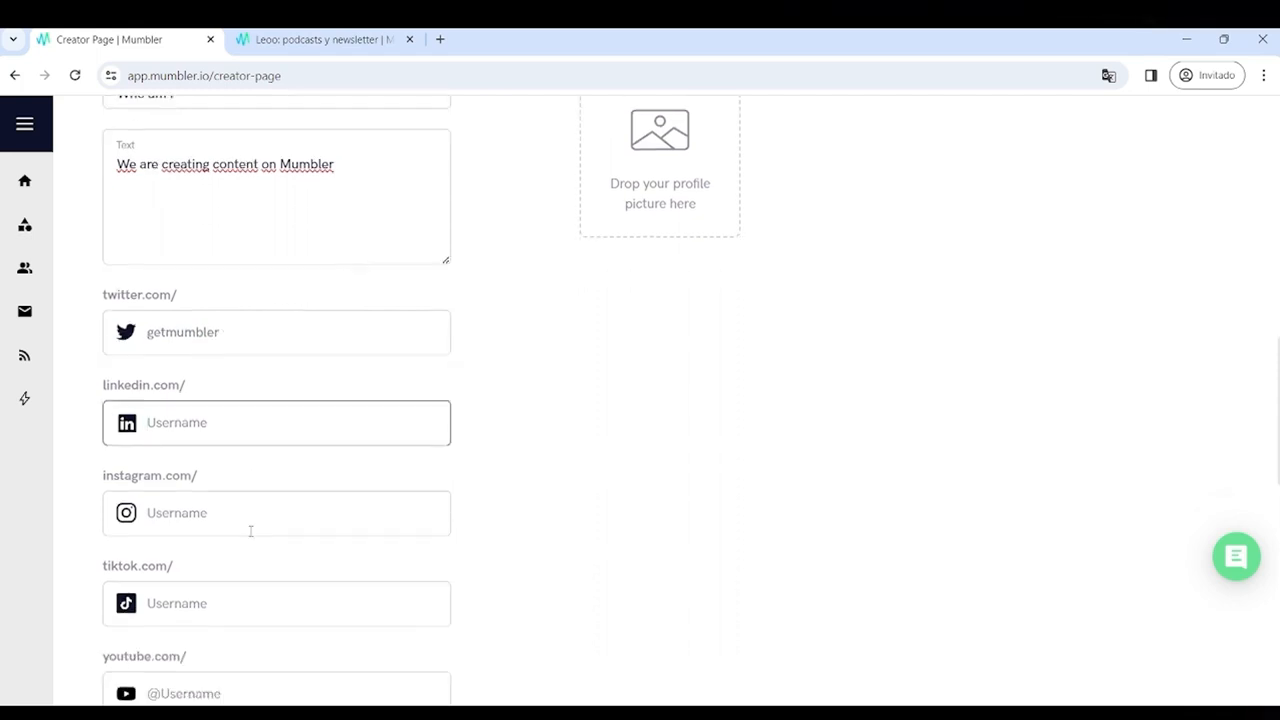
{"action": "left_click", "coordinate": [237, 503]}
{"action": "left_click", "coordinate": [246, 587]}
{"action": "scroll", "coordinate": [248, 580], "scroll_direction": "down", "scroll_amount": 3}
{"action": "left_click", "coordinate": [222, 445]}
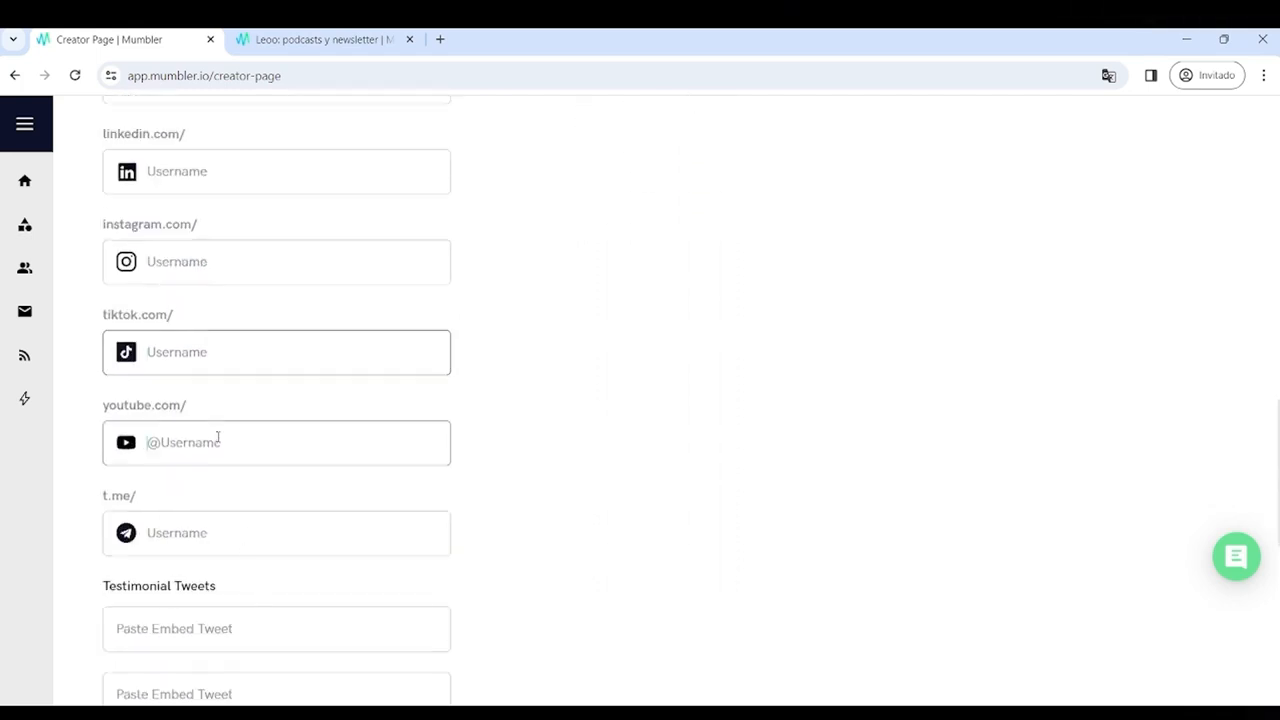
{"action": "left_click", "coordinate": [211, 533]}
- Save the creator page settings and dismiss the confirmation dialog
{"action": "scroll", "coordinate": [237, 600], "scroll_direction": "down", "scroll_amount": 6}
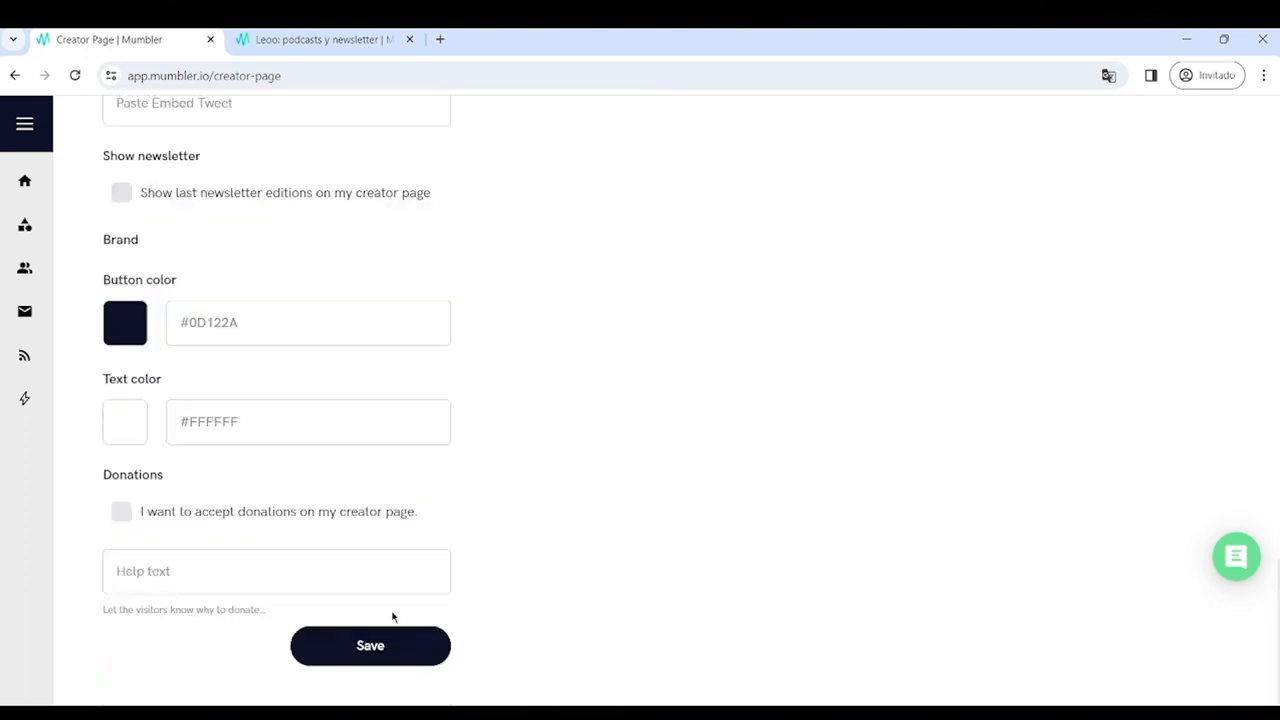
{"action": "left_click", "coordinate": [373, 650]}
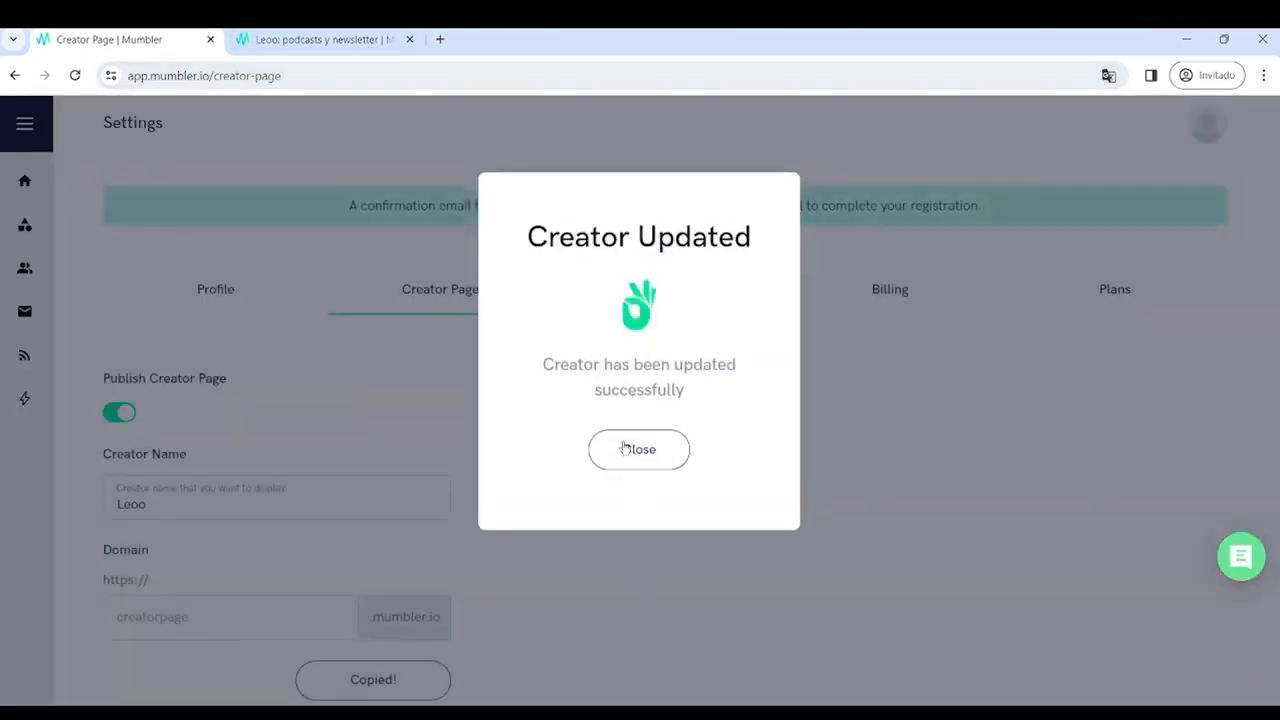
{"action": "left_click", "coordinate": [624, 448]}
- Reload the public creator page, review its About and subscription form sections, and test its Twitter link
{"action": "scroll", "coordinate": [414, 560], "scroll_direction": "down", "scroll_amount": 2}
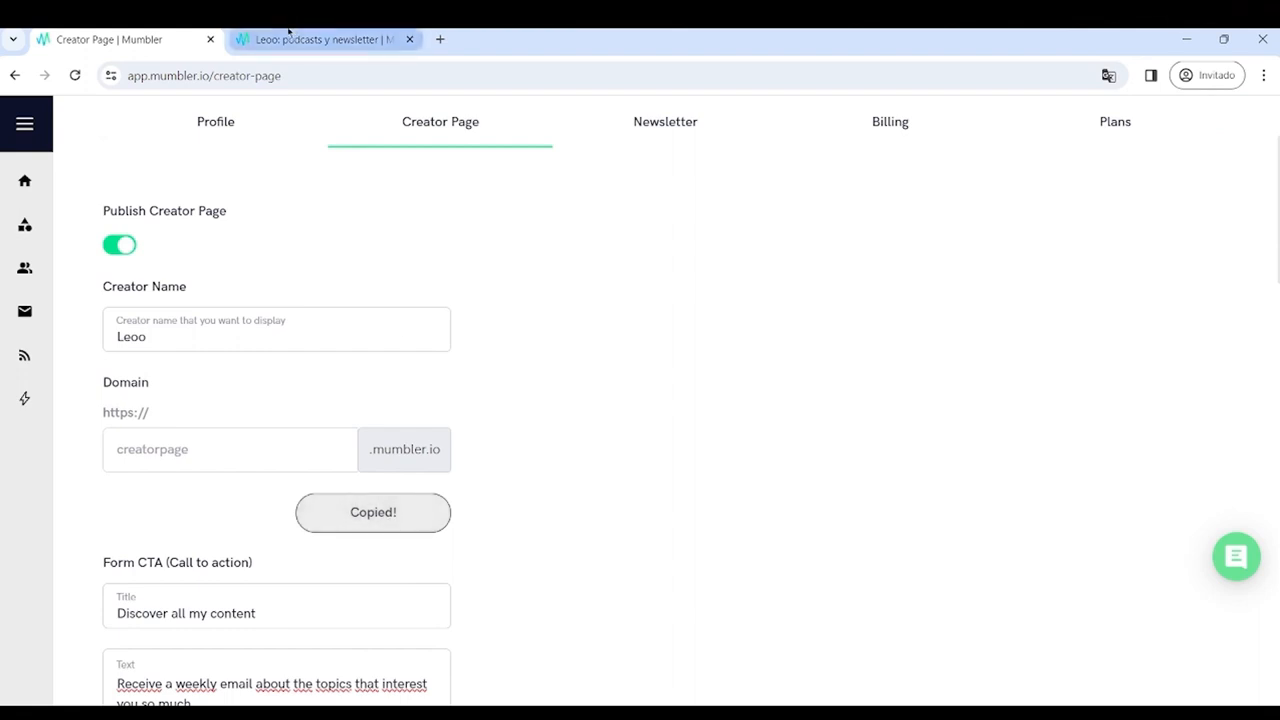
{"action": "left_click", "coordinate": [288, 36]}
{"action": "left_click", "coordinate": [300, 75]}
{"action": "key", "text": "Return"}
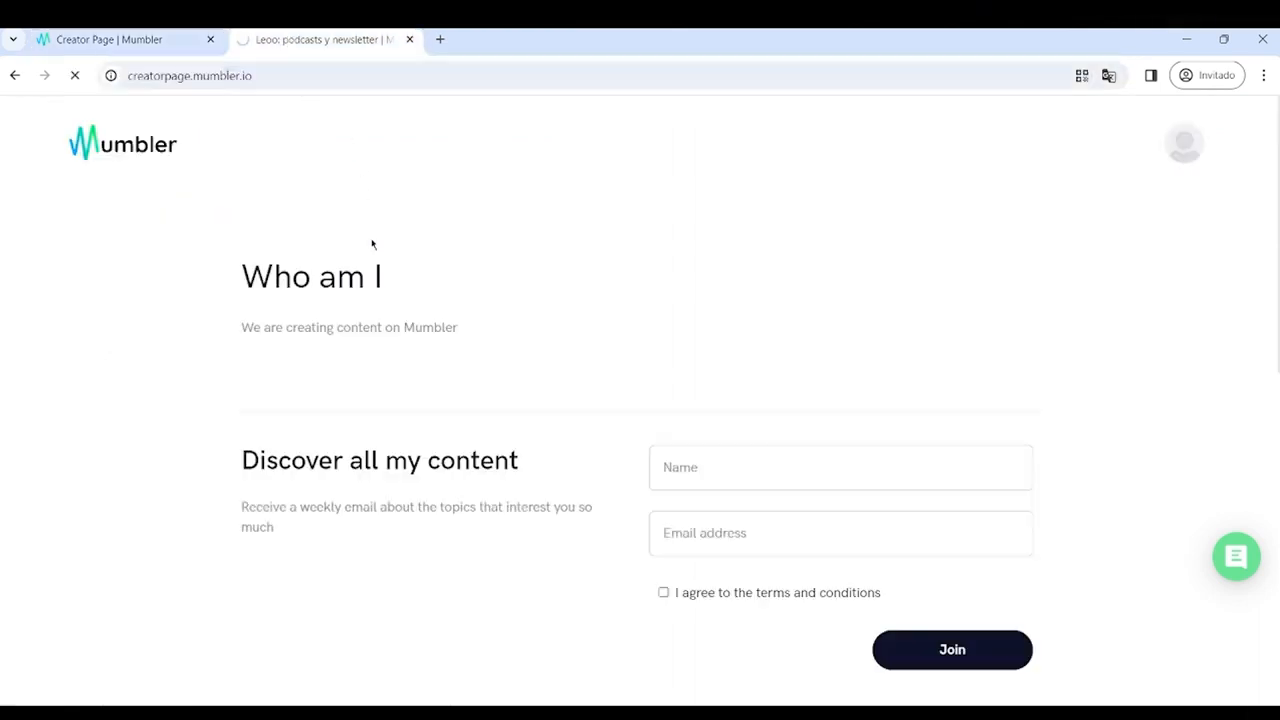
{"action": "scroll", "coordinate": [500, 327], "scroll_direction": "down", "scroll_amount": 2}
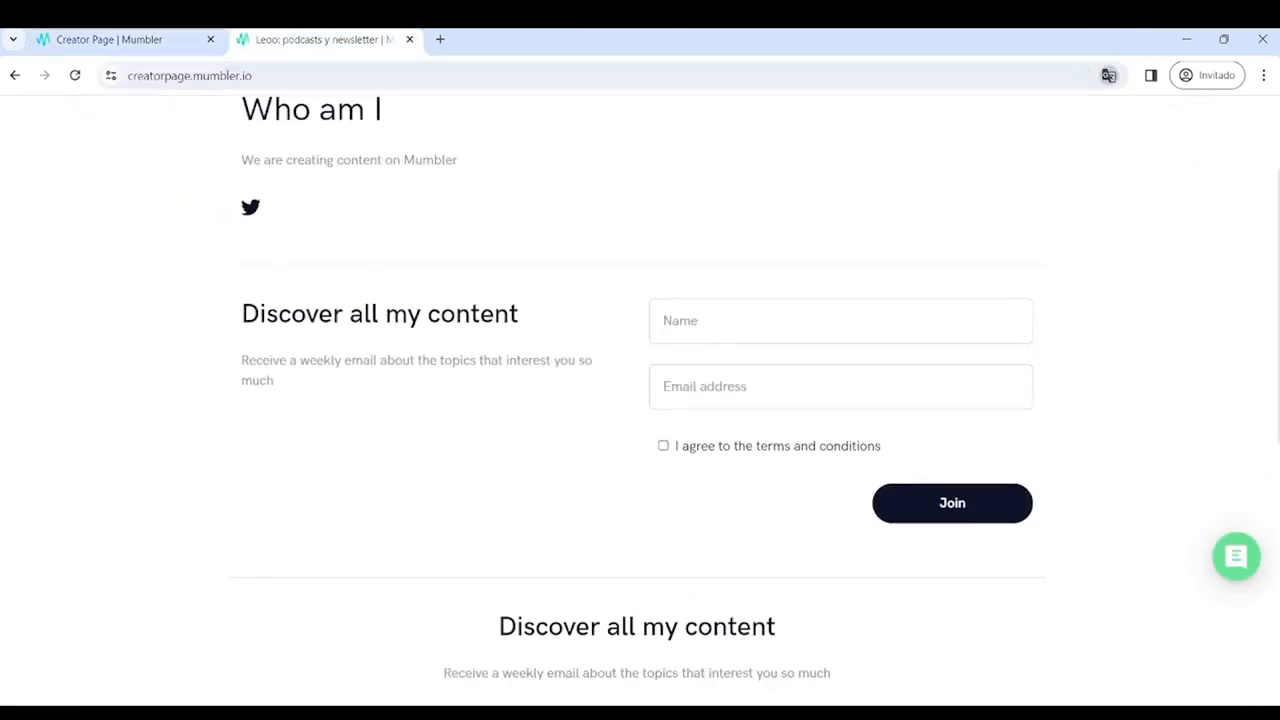
{"action": "scroll", "coordinate": [312, 300], "scroll_direction": "up", "scroll_amount": 2}
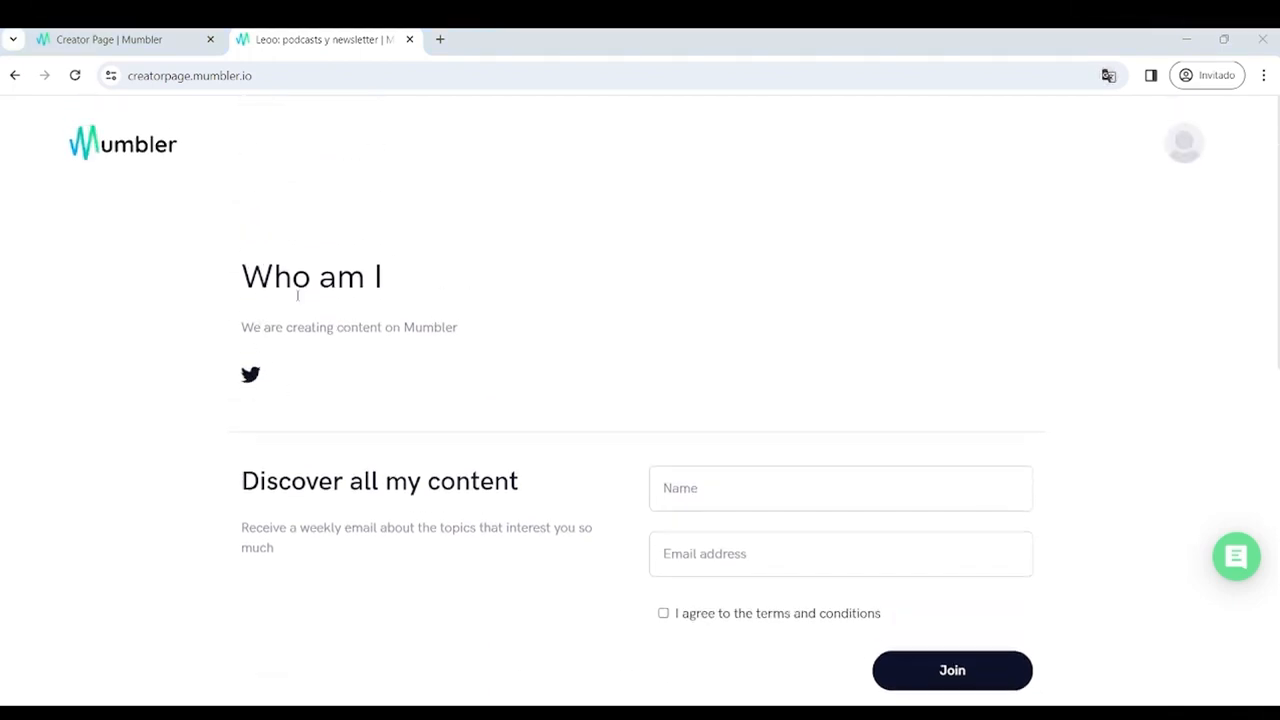
{"action": "left_click", "coordinate": [250, 375]}
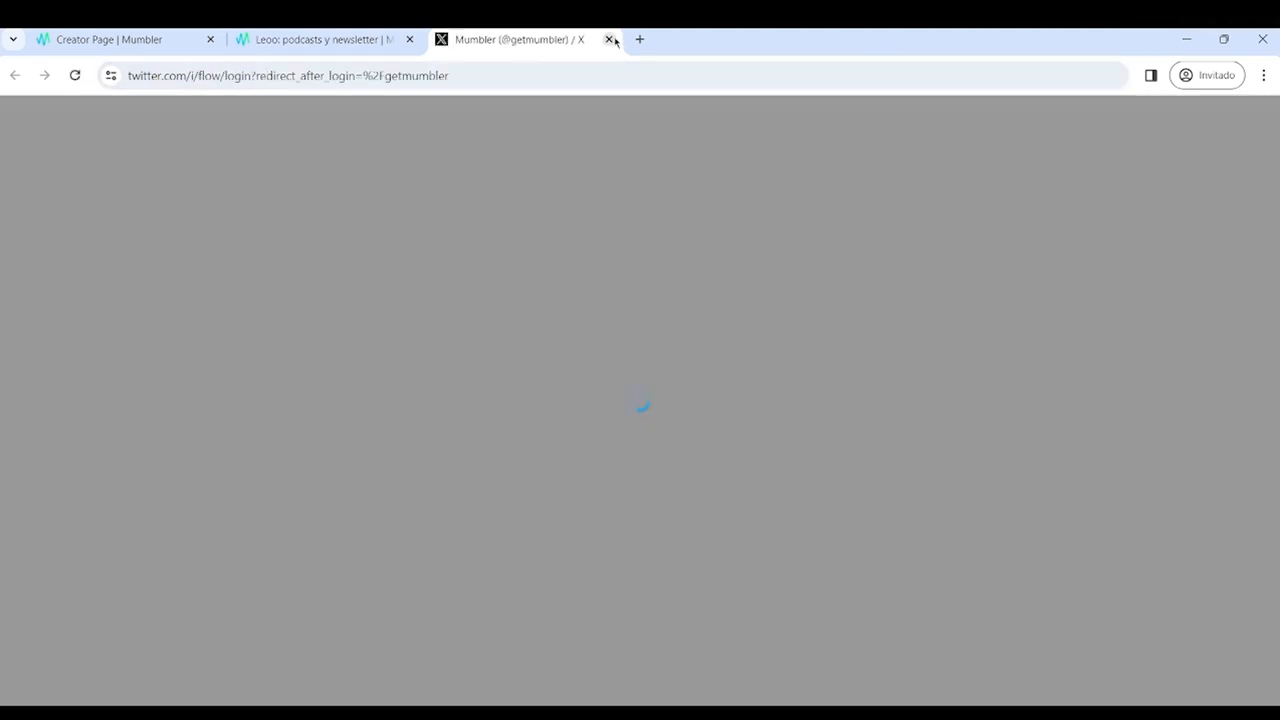
- Close the Twitter page and examine both subscription form sections on the public creator page
{"action": "left_click", "coordinate": [608, 39]}
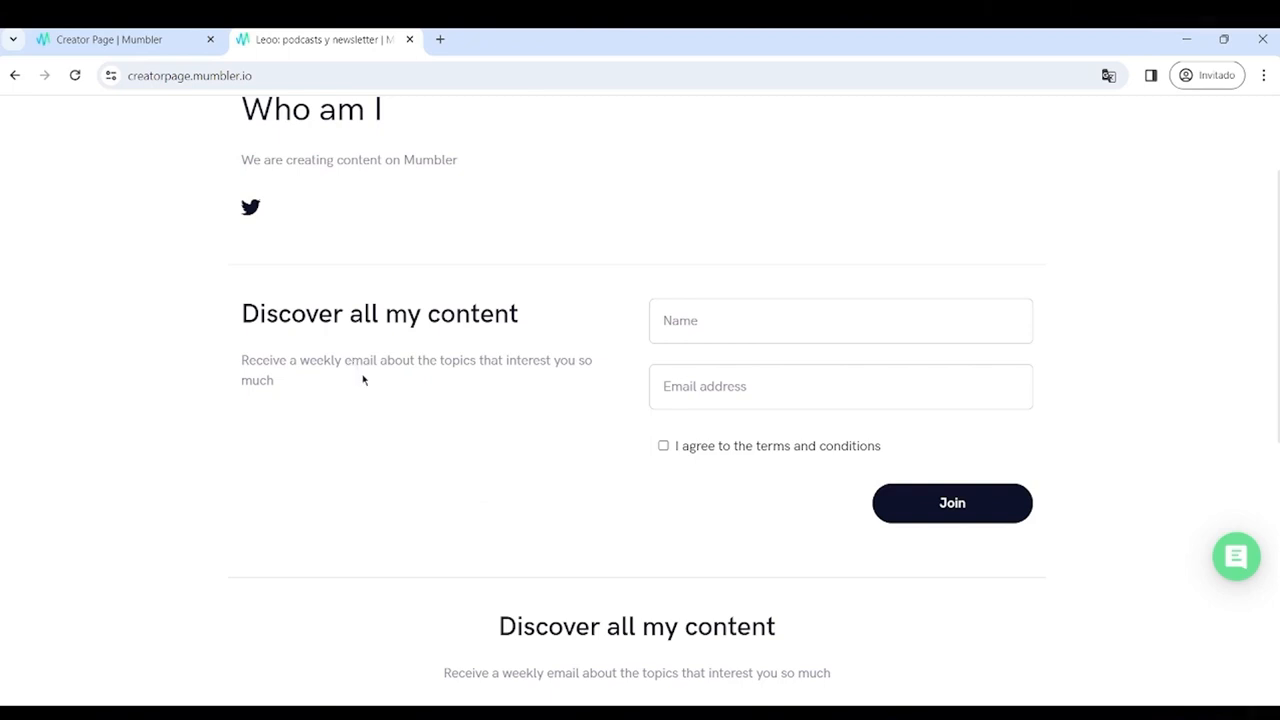
{"action": "scroll", "coordinate": [369, 378], "scroll_direction": "down", "scroll_amount": 1}
{"action": "scroll", "coordinate": [712, 427], "scroll_direction": "down", "scroll_amount": 2}
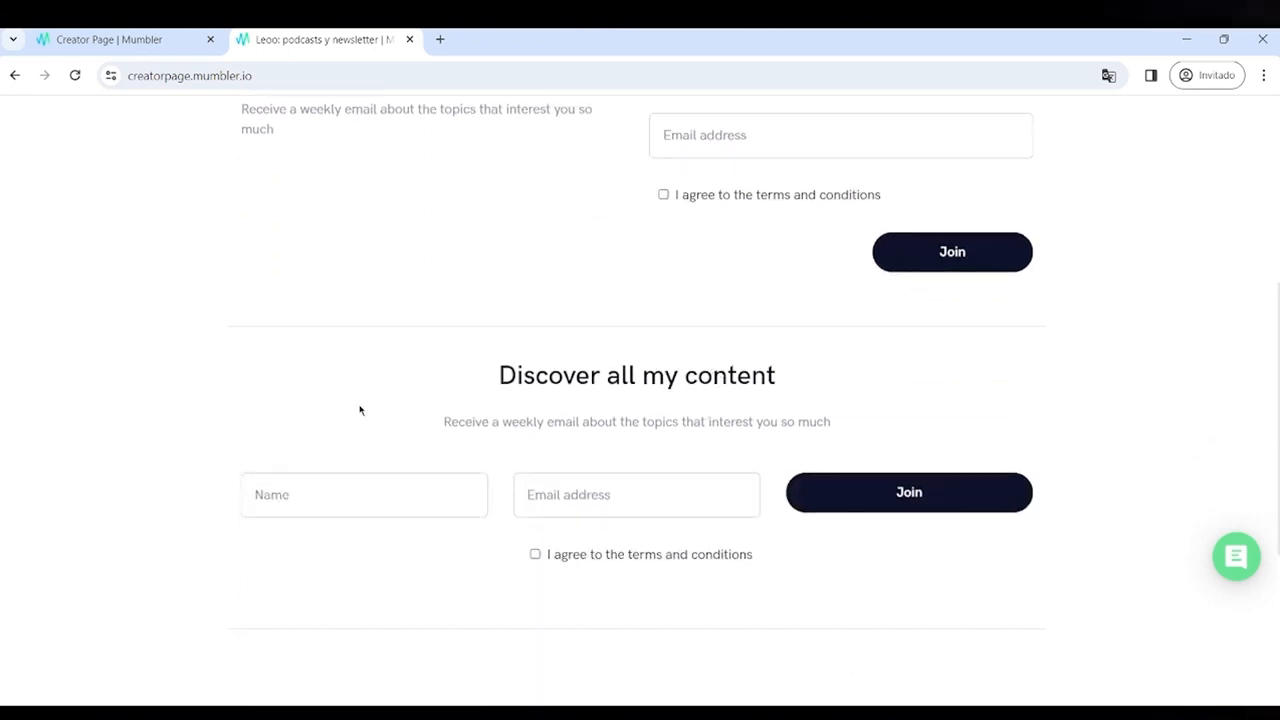
{"action": "left_click_drag", "start_coordinate": [360, 410], "coordinate": [571, 414]}
{"action": "left_click", "coordinate": [552, 363]}
{"action": "scroll", "coordinate": [587, 395], "scroll_direction": "up", "scroll_amount": 5}
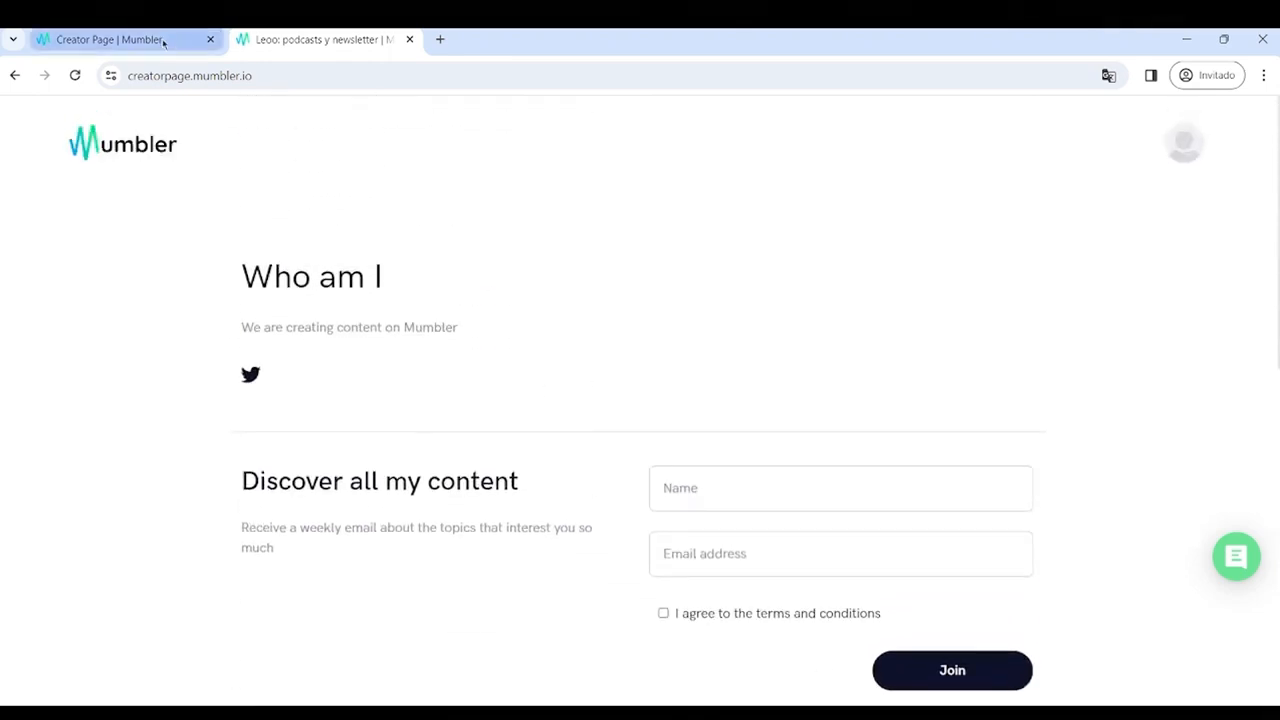
- Locate the Testimonial Tweets fields in the creator page settings, and switch to the Mumbler post open on X
{"action": "left_click", "coordinate": [163, 42]}
{"action": "scroll", "coordinate": [400, 350], "scroll_direction": "down", "scroll_amount": 3}
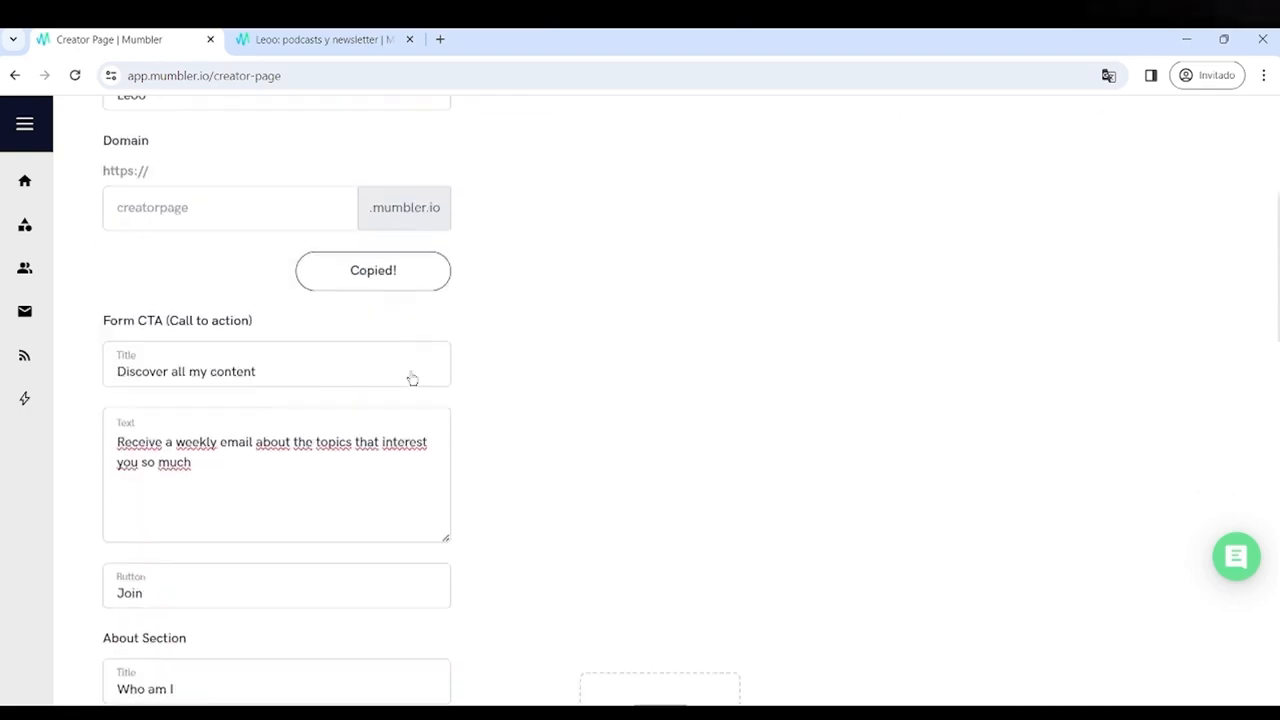
{"action": "scroll", "coordinate": [412, 379], "scroll_direction": "down", "scroll_amount": 8}
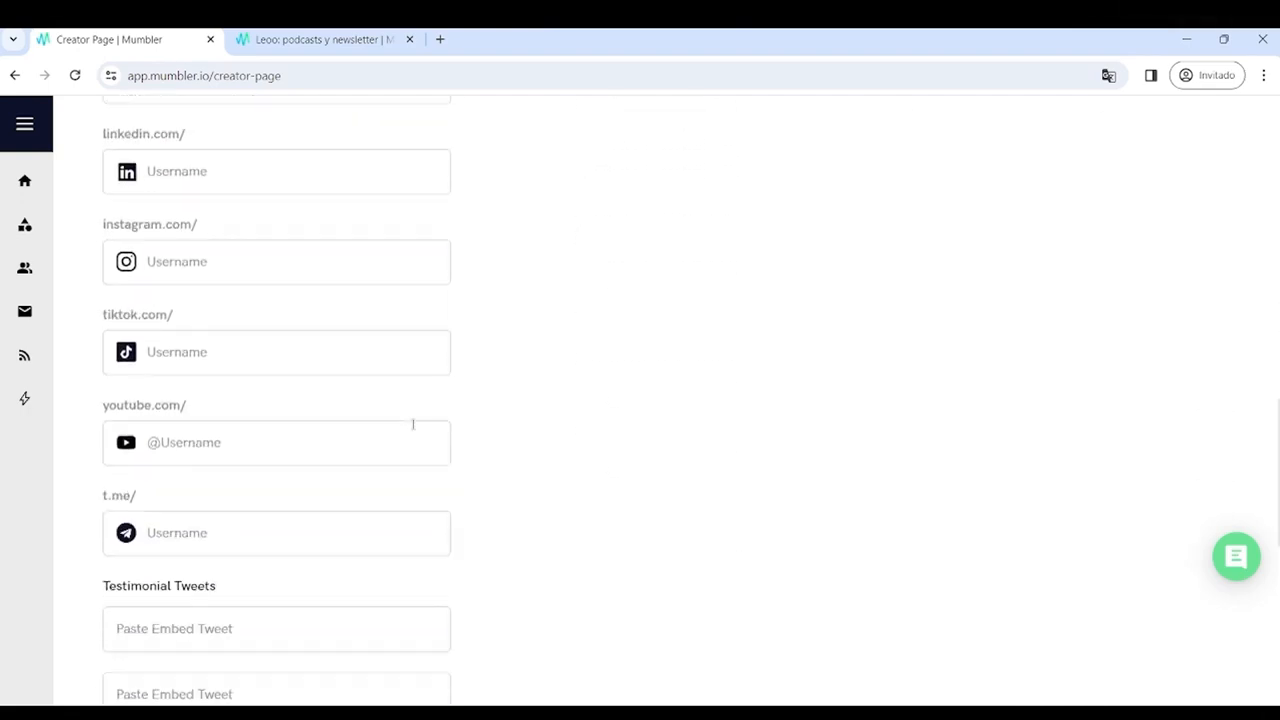
{"action": "scroll", "coordinate": [412, 424], "scroll_direction": "up", "scroll_amount": 2}
{"action": "key", "text": "alt+Tab"}
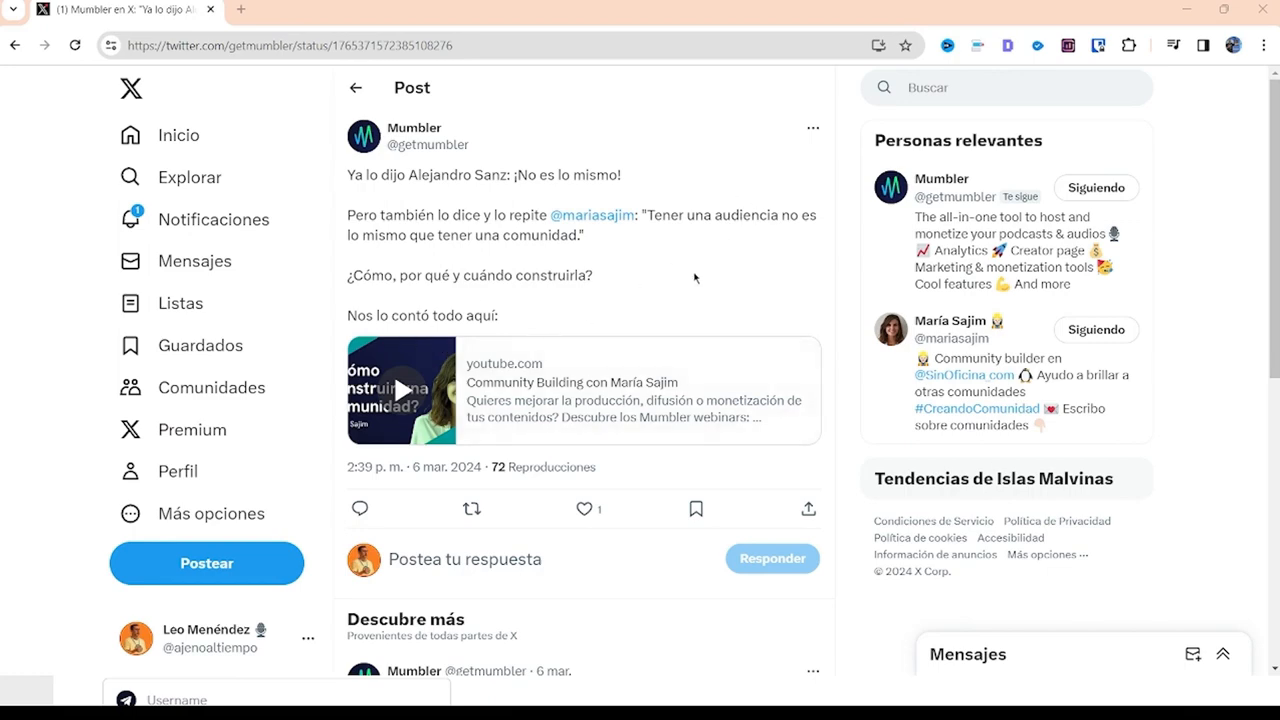
{"action": "scroll", "coordinate": [694, 277], "scroll_direction": "down", "scroll_amount": 2}
{"action": "scroll", "coordinate": [674, 320], "scroll_direction": "up", "scroll_amount": 2}
- Generate the post's embed code as an Embedded Post, copy it and dismiss the confirmation
{"action": "left_click", "coordinate": [813, 130]}
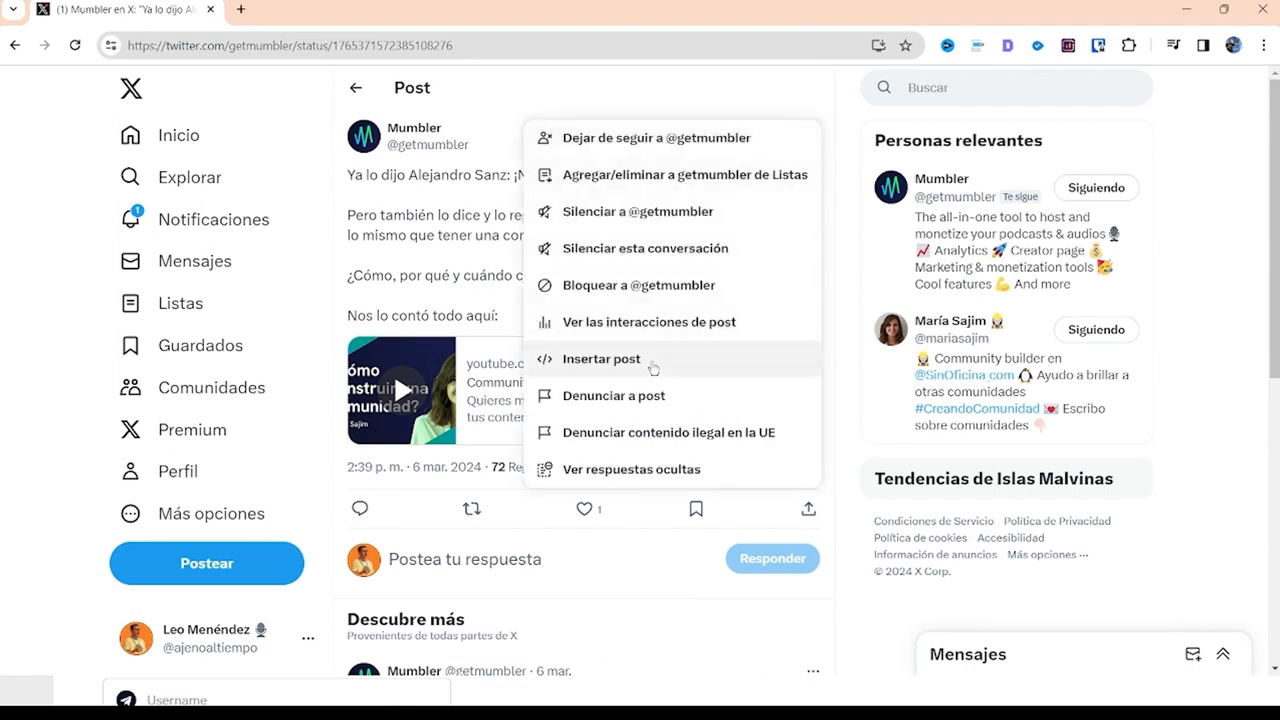
{"action": "left_click", "coordinate": [651, 368]}
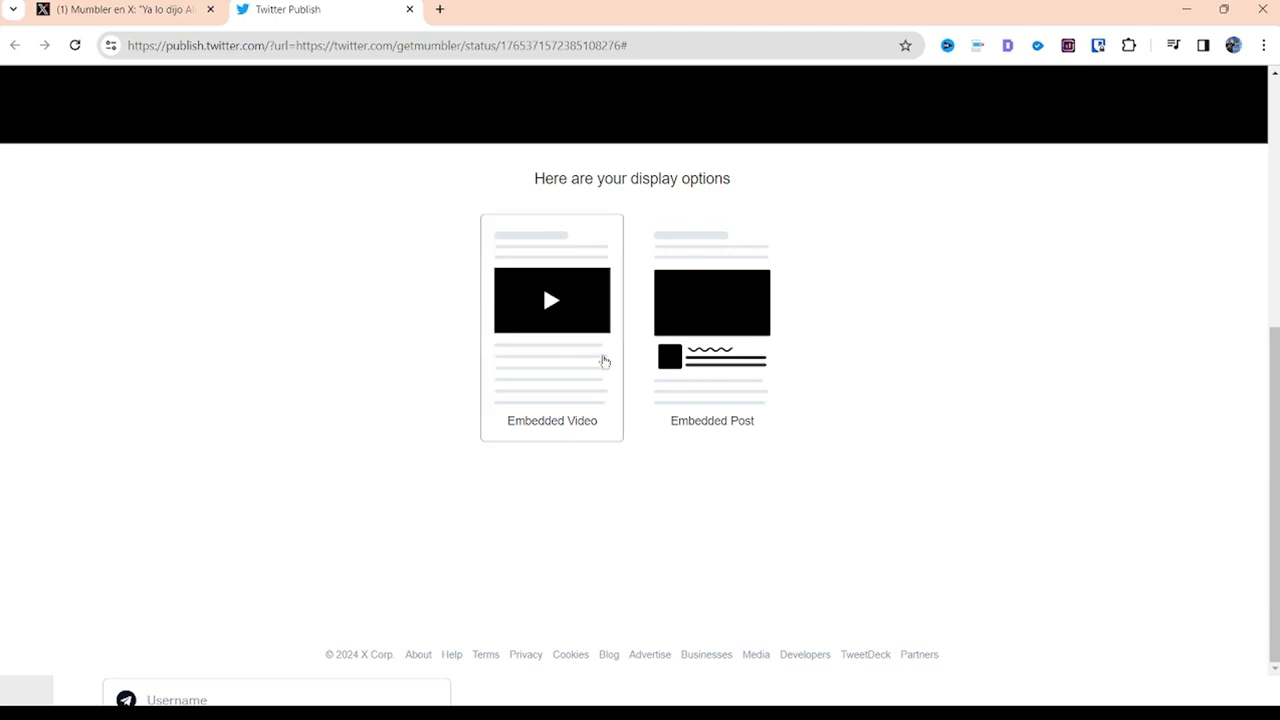
{"action": "left_click", "coordinate": [689, 353]}
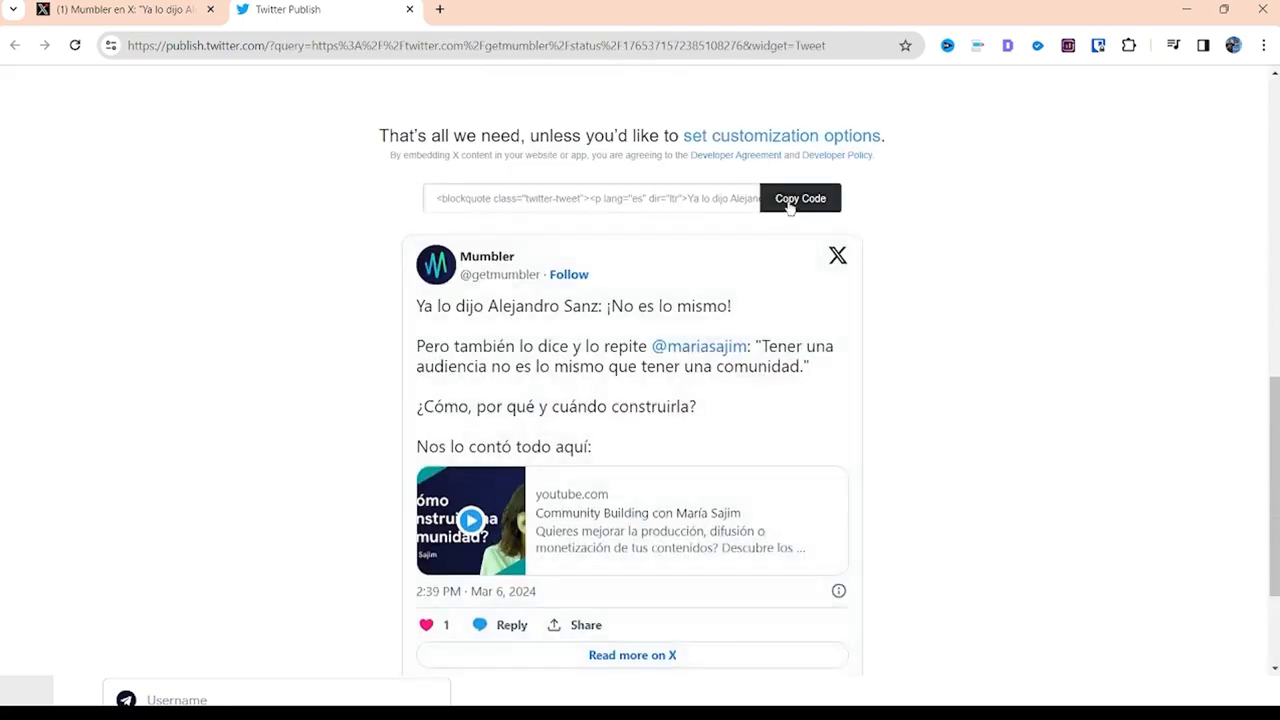
{"action": "left_click", "coordinate": [790, 205]}
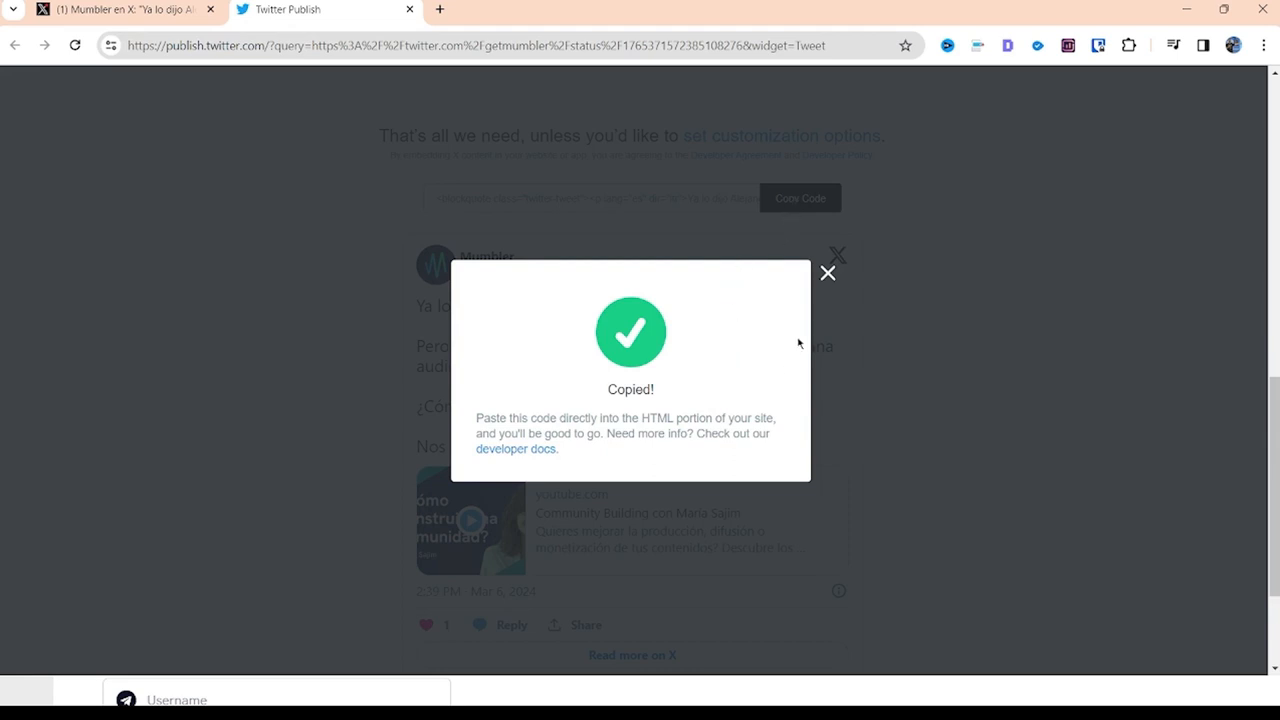
{"action": "left_click", "coordinate": [827, 274]}
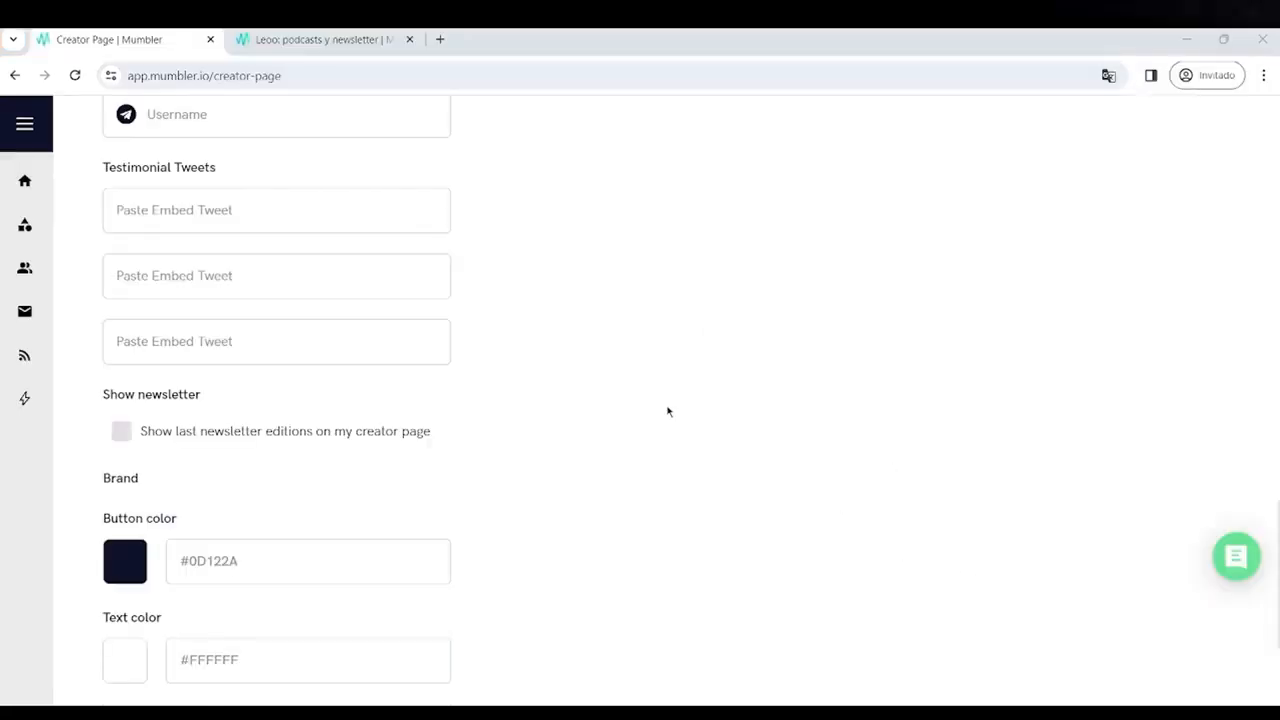
- Paste the copied embed code into the first Testimonial Tweets field on Mumbler and save the creator page settings
{"action": "left_click", "coordinate": [181, 216]}
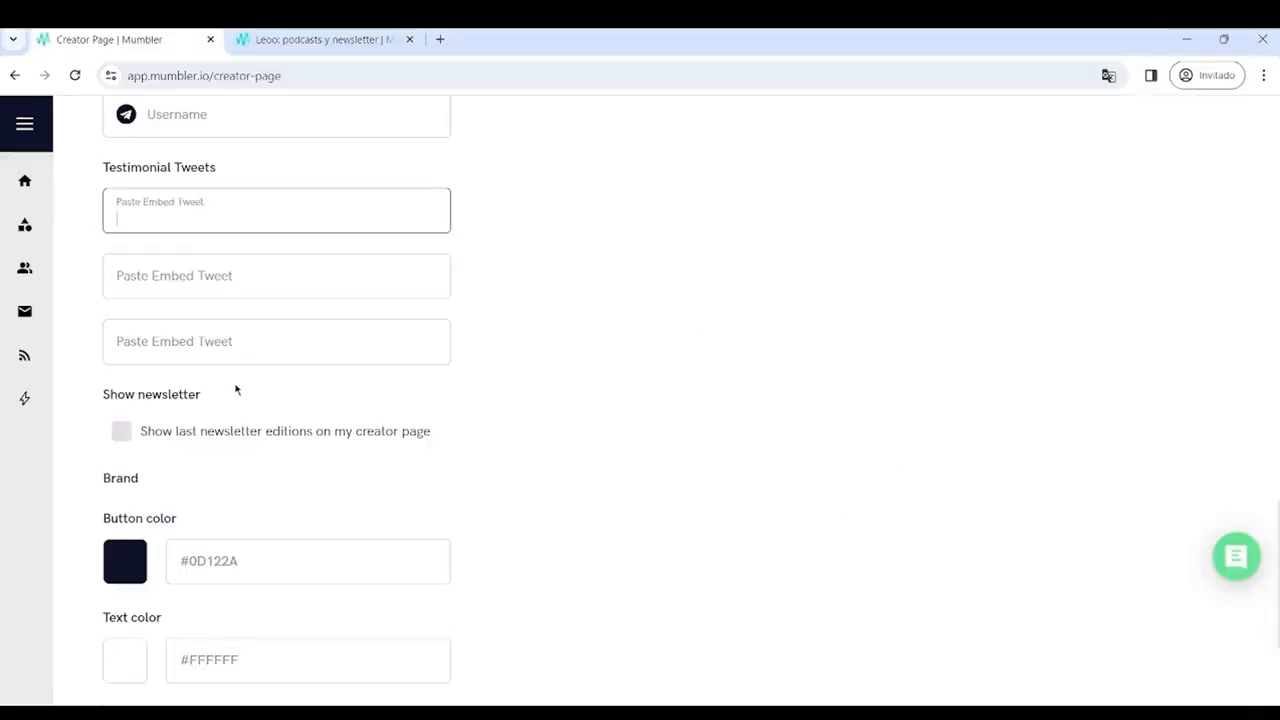
{"action": "key", "text": "ctrl+v"}
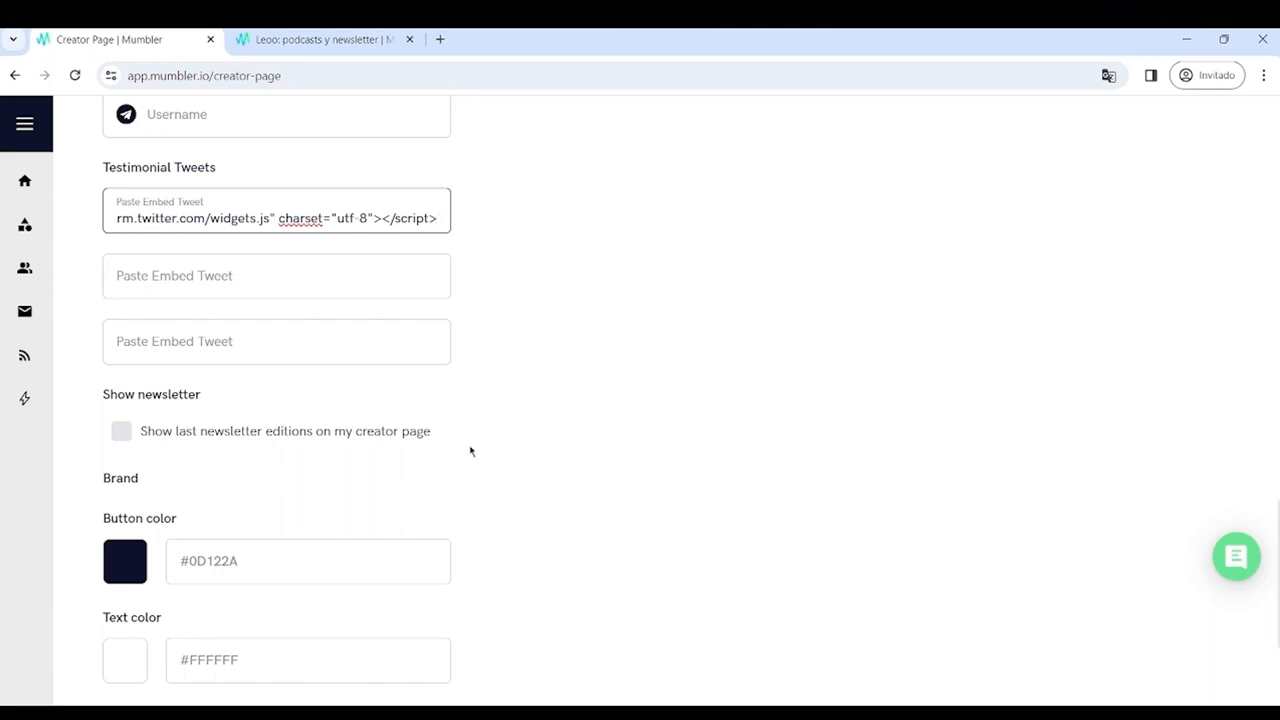
{"action": "scroll", "coordinate": [471, 449], "scroll_direction": "down", "scroll_amount": 3}
{"action": "left_click", "coordinate": [398, 645]}
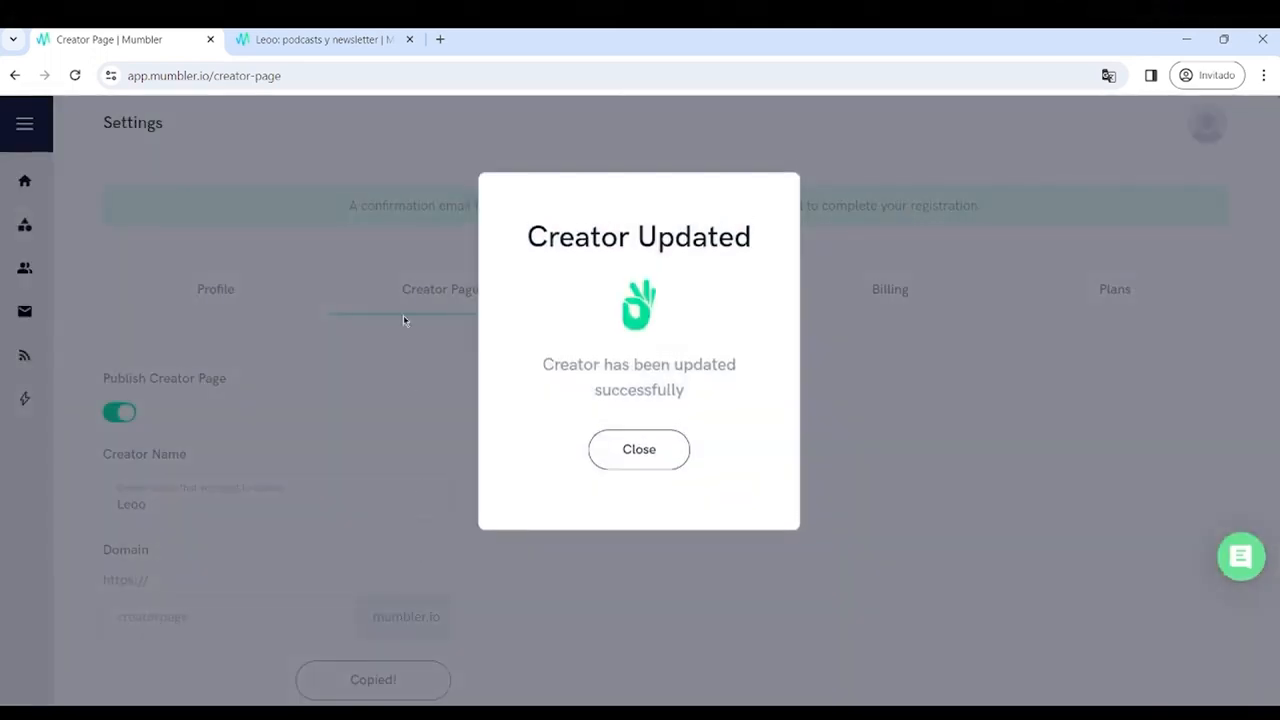
{"action": "left_click", "coordinate": [640, 430]}
- Reload the public creator page and check the embedded tweet in the testimonials section
{"action": "left_click", "coordinate": [330, 42]}
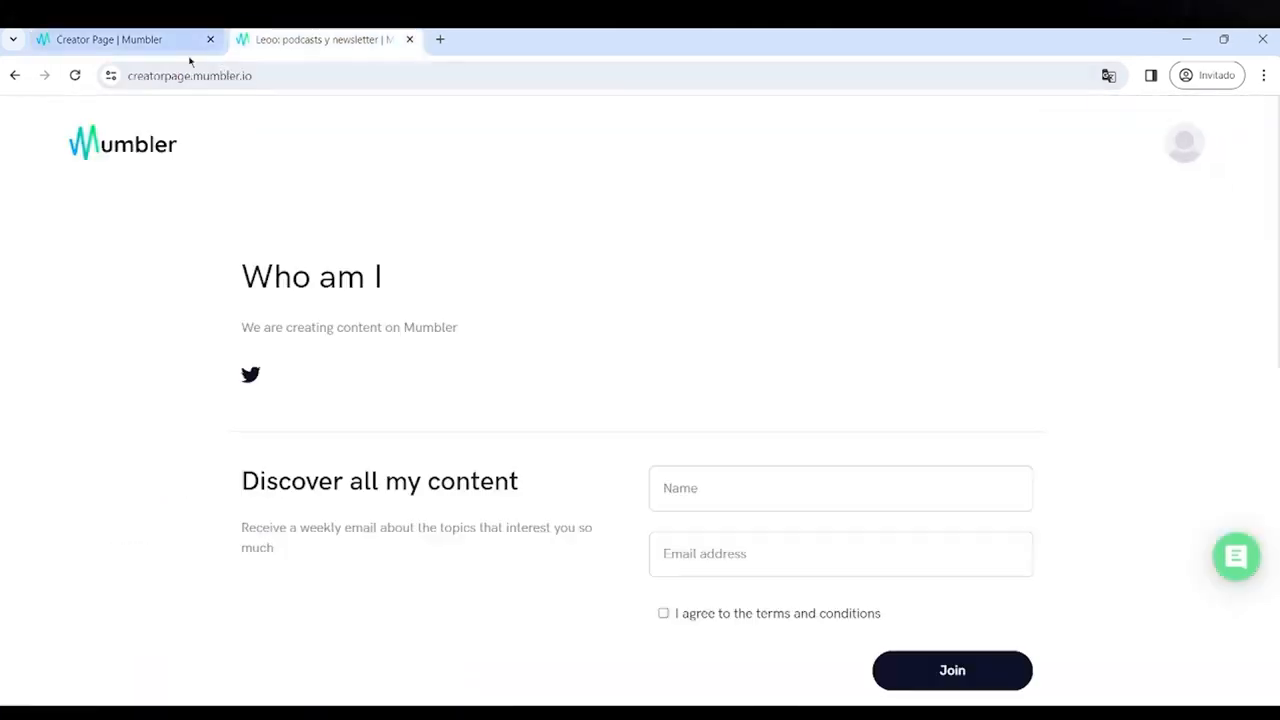
{"action": "scroll", "coordinate": [294, 374], "scroll_direction": "down", "scroll_amount": 9}
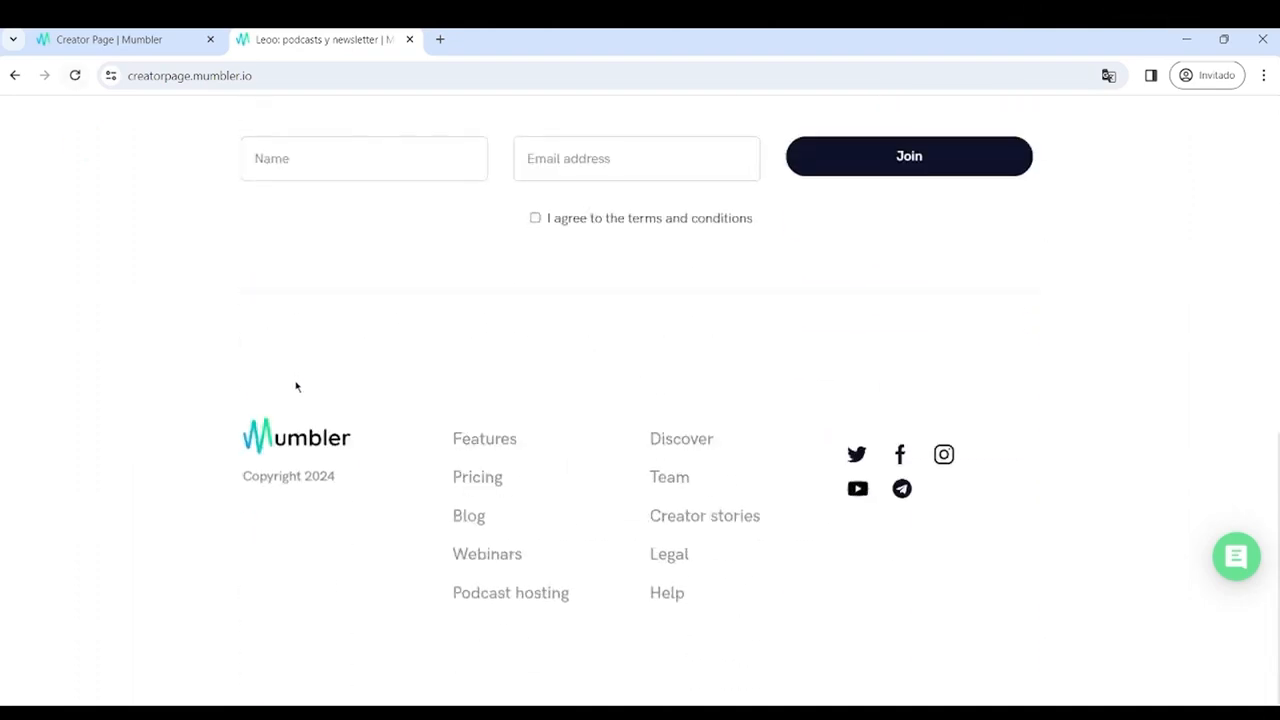
{"action": "scroll", "coordinate": [137, 149], "scroll_direction": "up", "scroll_amount": 6}
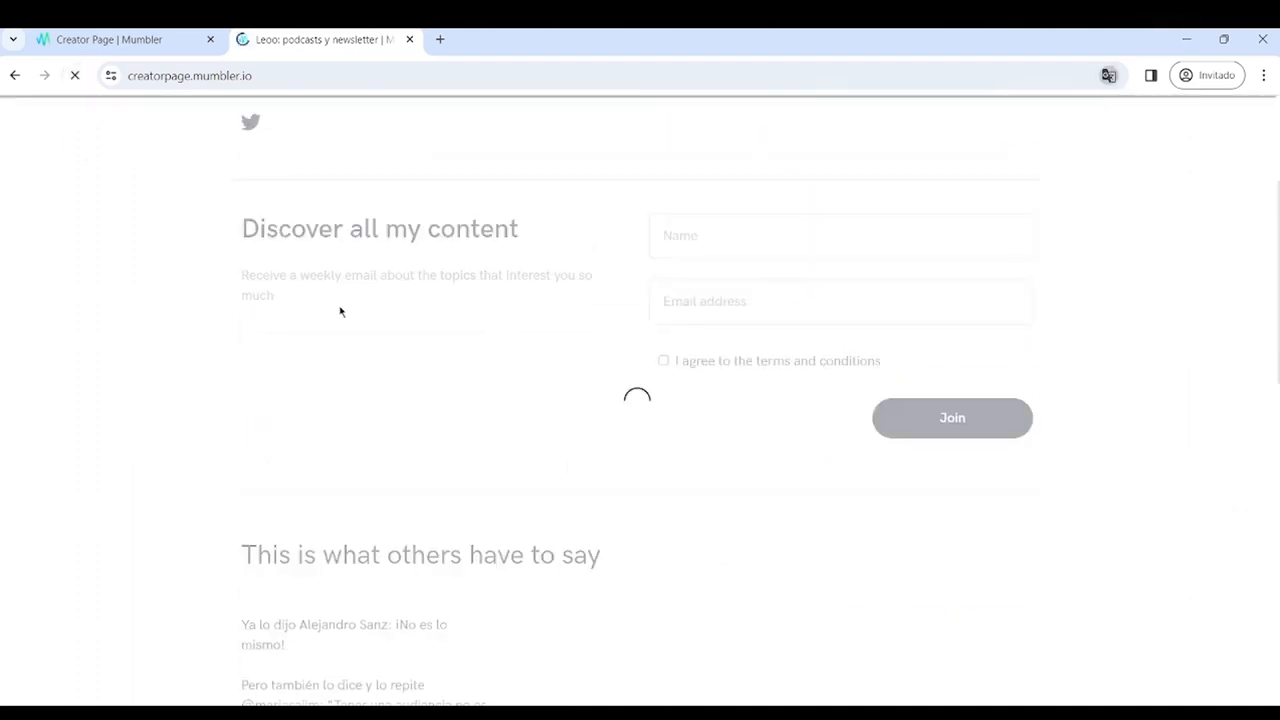
{"action": "scroll", "coordinate": [357, 311], "scroll_direction": "down", "scroll_amount": 3}
{"action": "scroll", "coordinate": [421, 403], "scroll_direction": "down", "scroll_amount": 1}
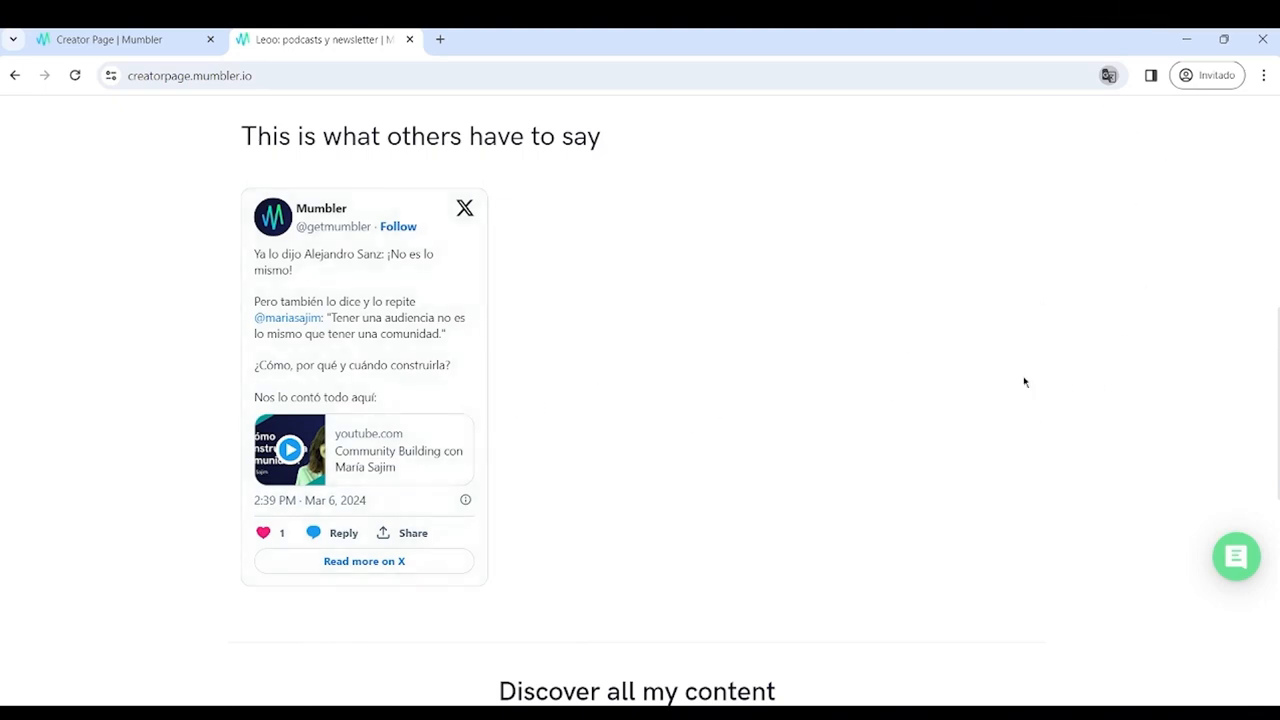
- Enable showing the last newsletter editions on the creator page
{"action": "left_click", "coordinate": [116, 45]}
{"action": "scroll", "coordinate": [320, 318], "scroll_direction": "down", "scroll_amount": 12}
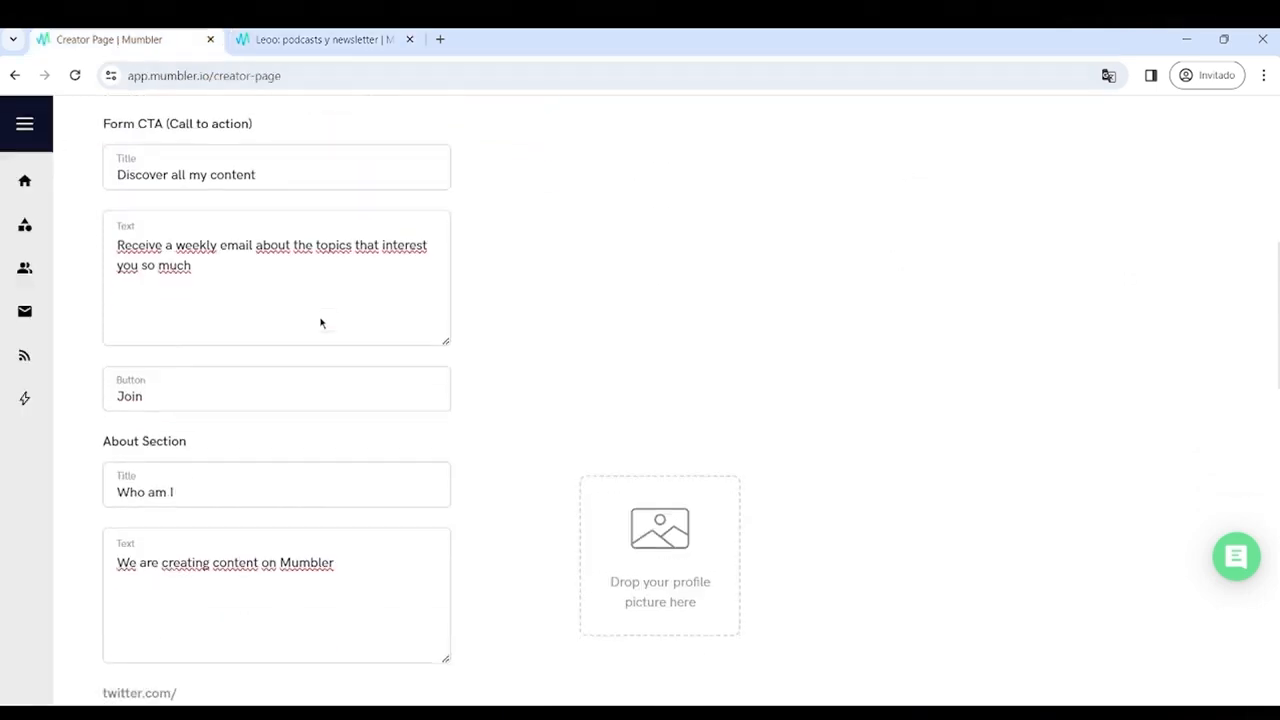
{"action": "scroll", "coordinate": [320, 318], "scroll_direction": "down", "scroll_amount": 5}
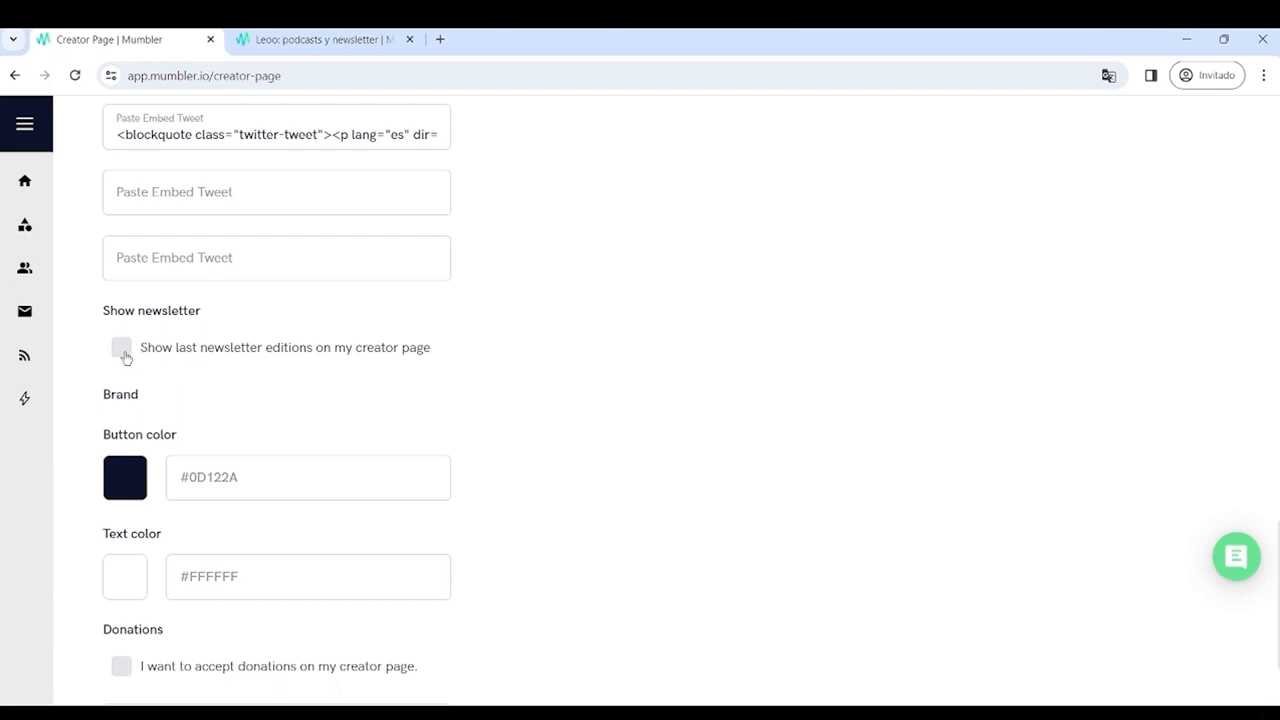
{"action": "left_click", "coordinate": [121, 350]}
{"action": "left_click", "coordinate": [121, 350]}
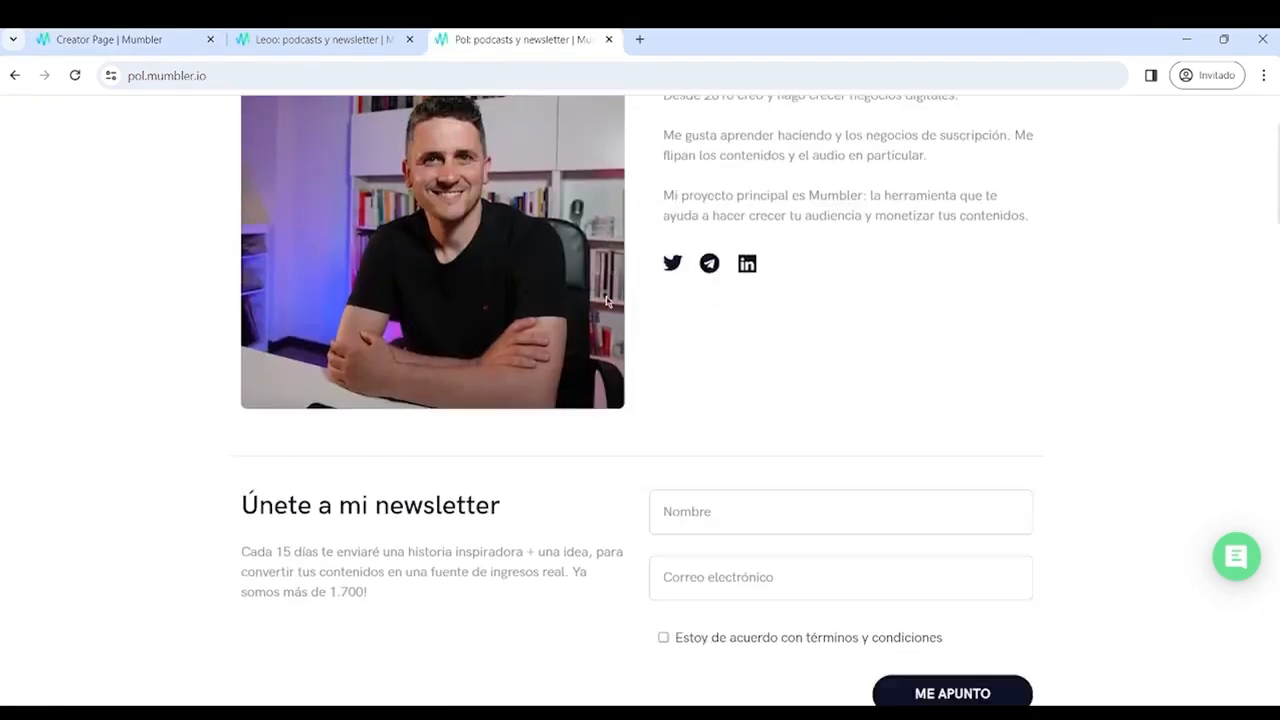
- Examine the newsletter form, podcasts and latest newsletter editions on the example creator page, and return to the settings
{"action": "scroll", "coordinate": [606, 301], "scroll_direction": "down", "scroll_amount": 3}
{"action": "scroll", "coordinate": [606, 301], "scroll_direction": "down", "scroll_amount": 8}
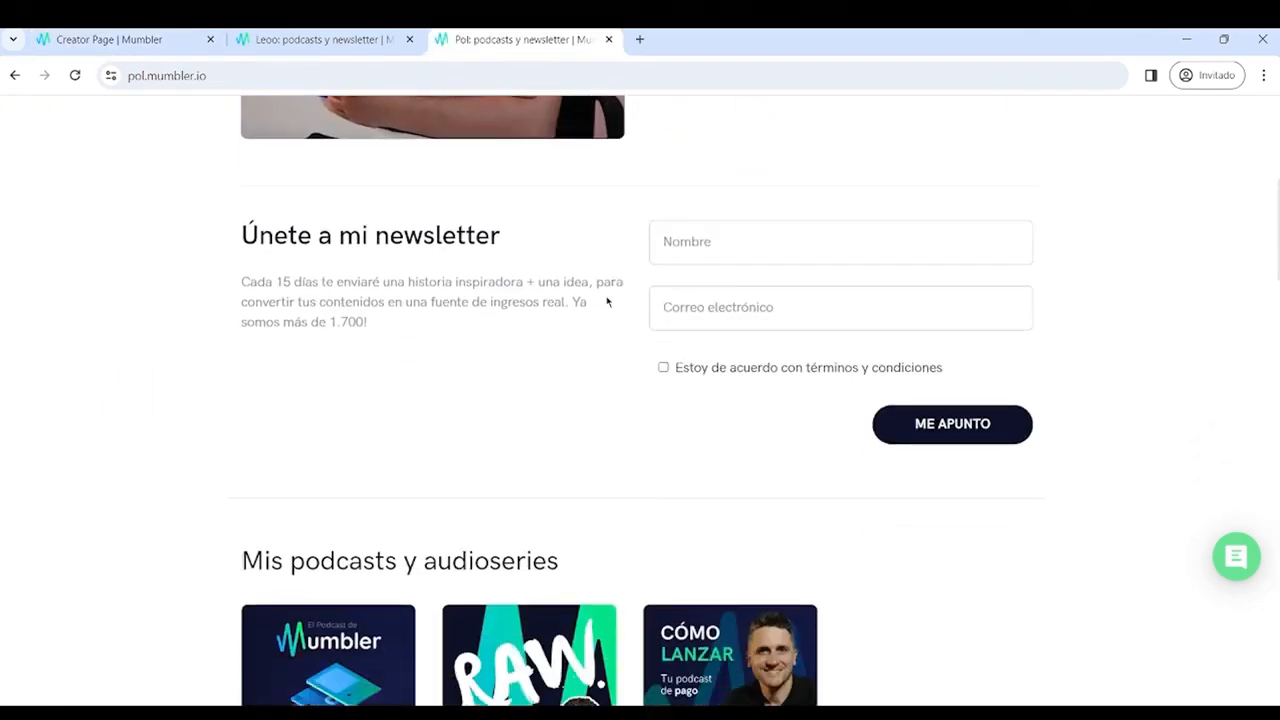
{"action": "scroll", "coordinate": [610, 303], "scroll_direction": "down", "scroll_amount": 4}
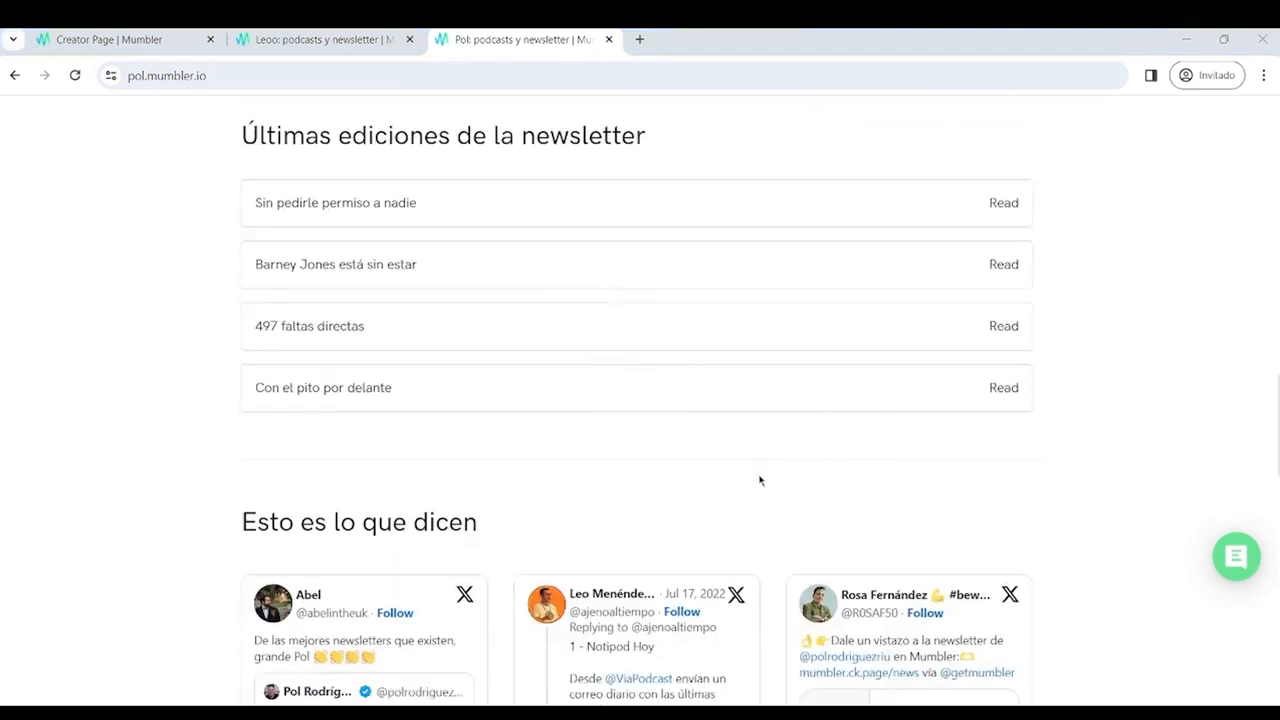
{"action": "key", "text": "ctrl+1"}
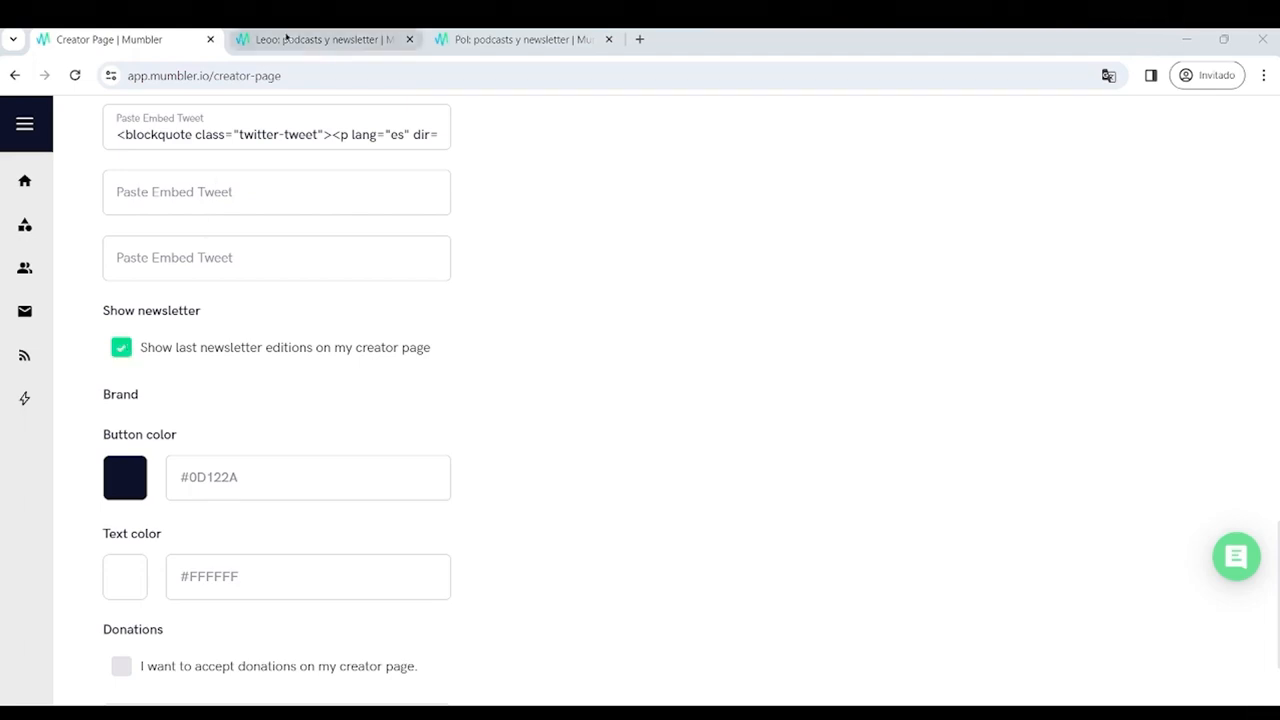
- Look through the whole public creator page from the About section to the footer to review its current button styling
{"action": "left_click", "coordinate": [289, 40]}
{"action": "scroll", "coordinate": [354, 343], "scroll_direction": "up", "scroll_amount": 7}
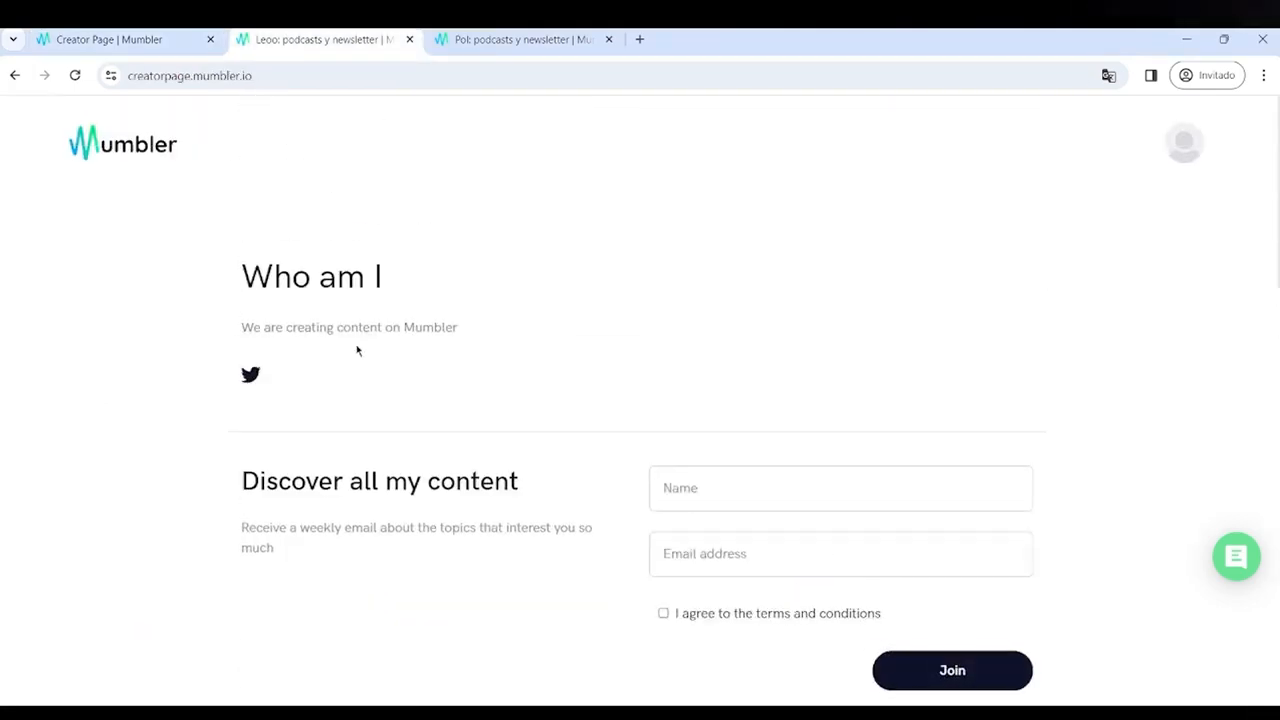
{"action": "scroll", "coordinate": [360, 340], "scroll_direction": "down", "scroll_amount": 10}
{"action": "scroll", "coordinate": [362, 336], "scroll_direction": "down", "scroll_amount": 3}
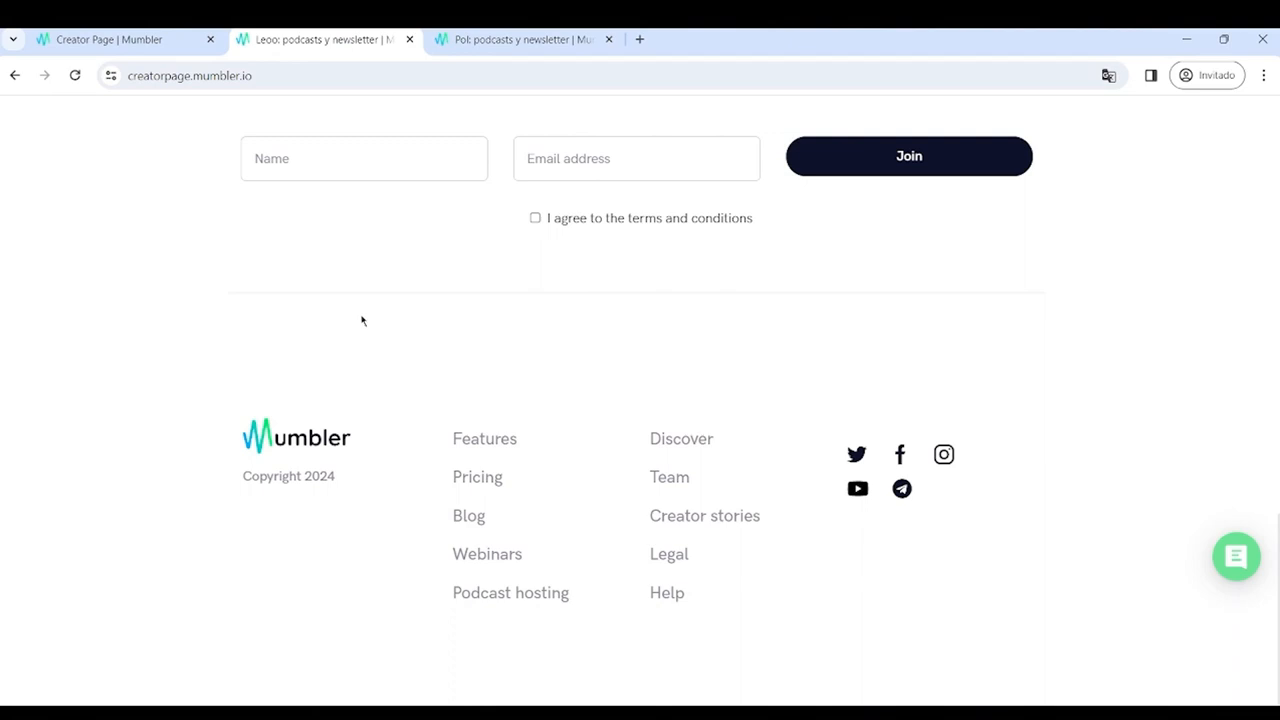
{"action": "scroll", "coordinate": [360, 320], "scroll_direction": "up", "scroll_amount": 2}
- Set the brand button color to the red #F10931 in the creator page settings
{"action": "left_click", "coordinate": [91, 40]}
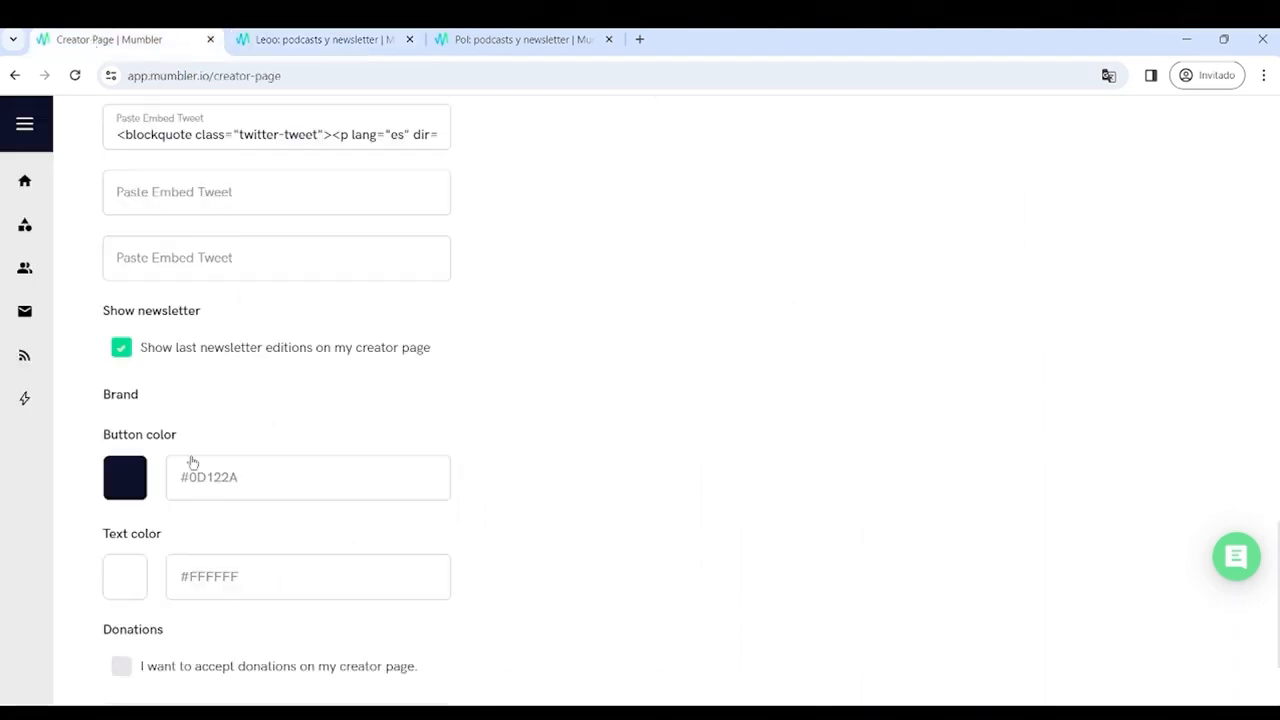
{"action": "scroll", "coordinate": [200, 445], "scroll_direction": "down", "scroll_amount": 1}
{"action": "left_click", "coordinate": [137, 408]}
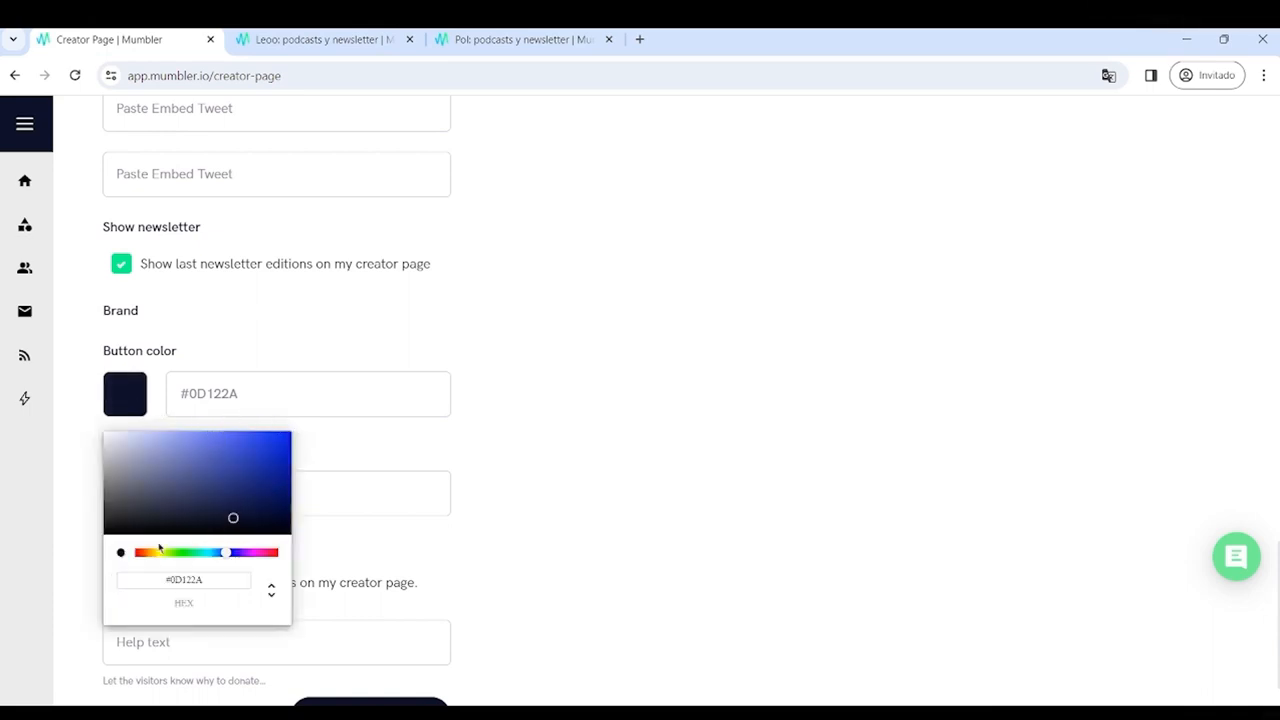
{"action": "left_click", "coordinate": [270, 560]}
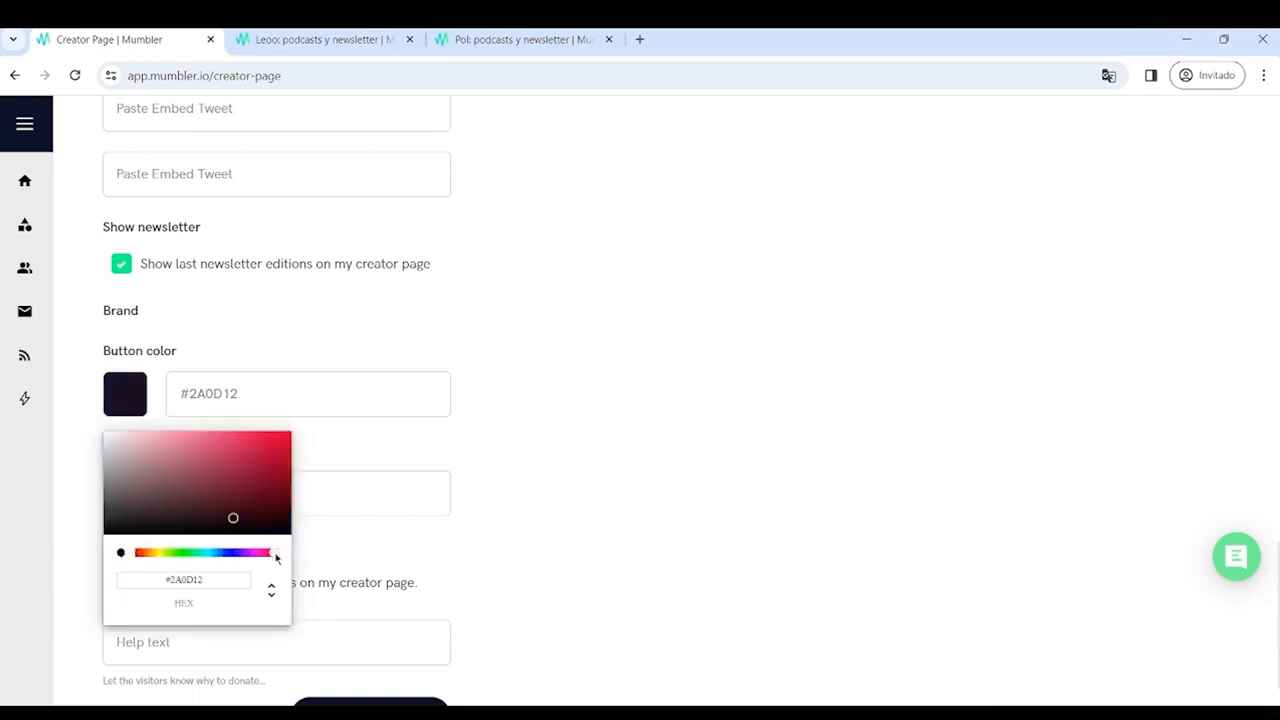
{"action": "left_click", "coordinate": [287, 437]}
{"action": "left_click", "coordinate": [235, 424]}
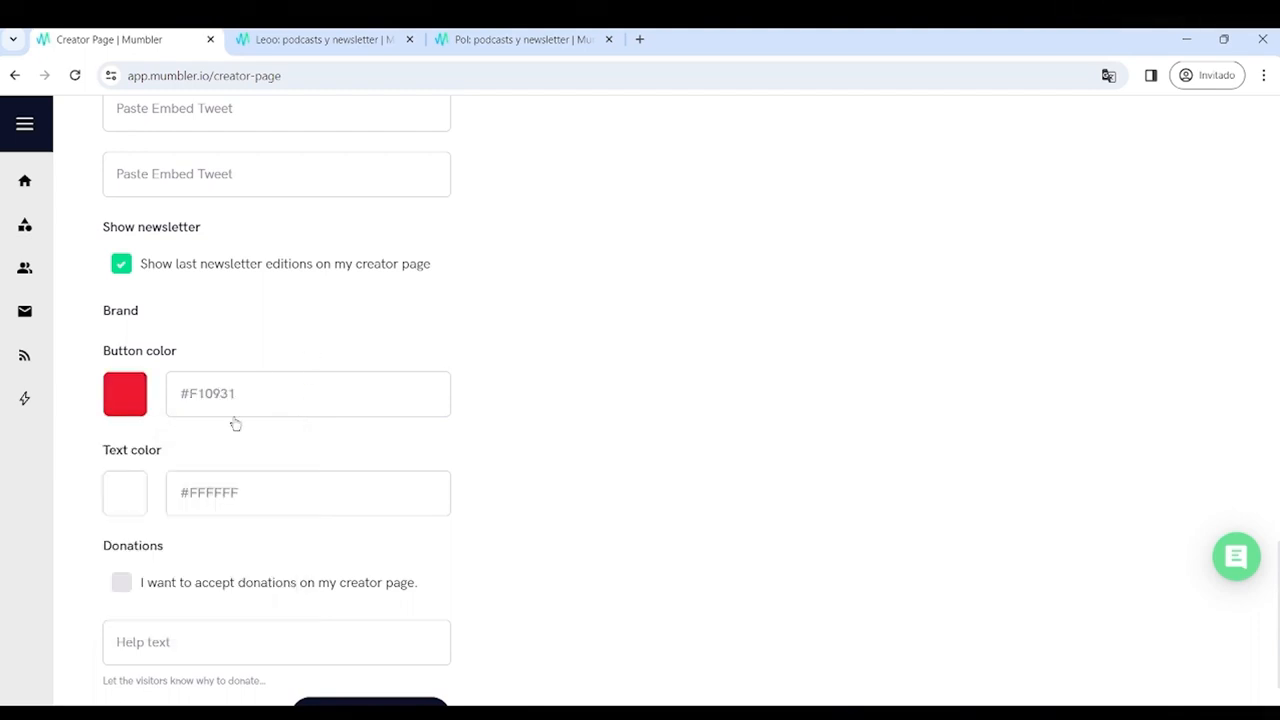
- Set the brand text color to the yellow #FAD70D
{"action": "left_click", "coordinate": [124, 508]}
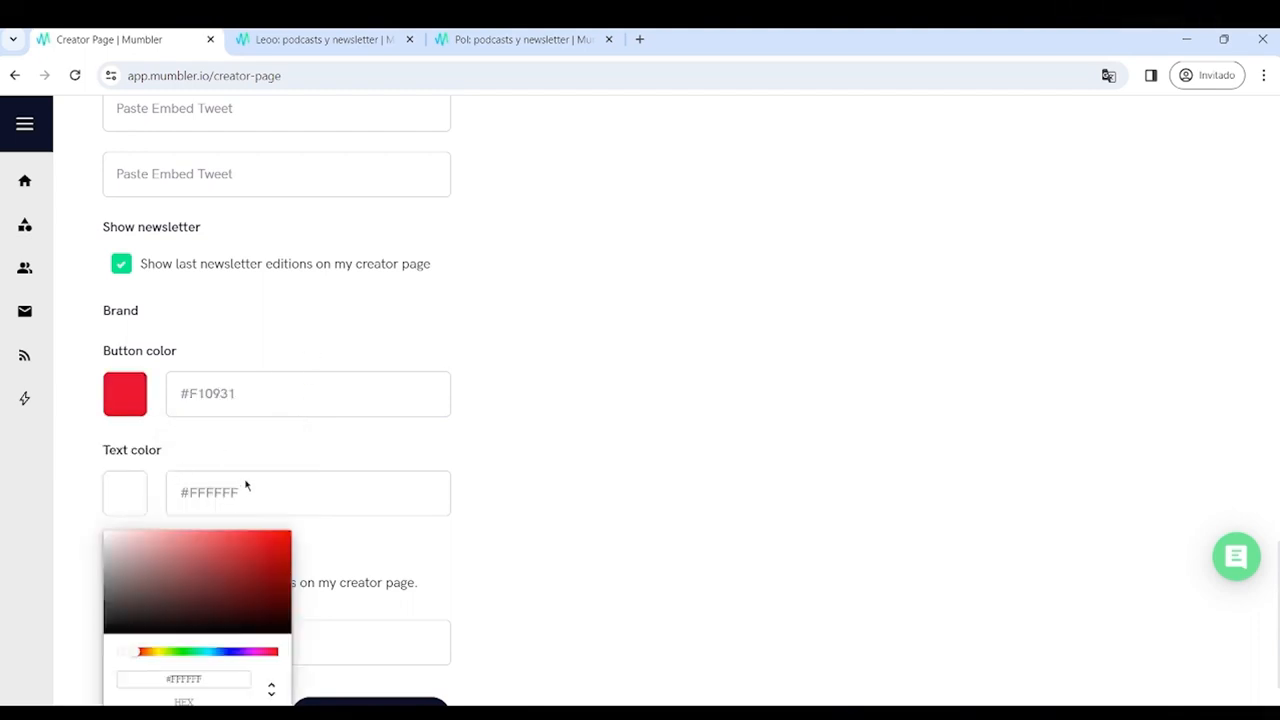
{"action": "left_click", "coordinate": [157, 652]}
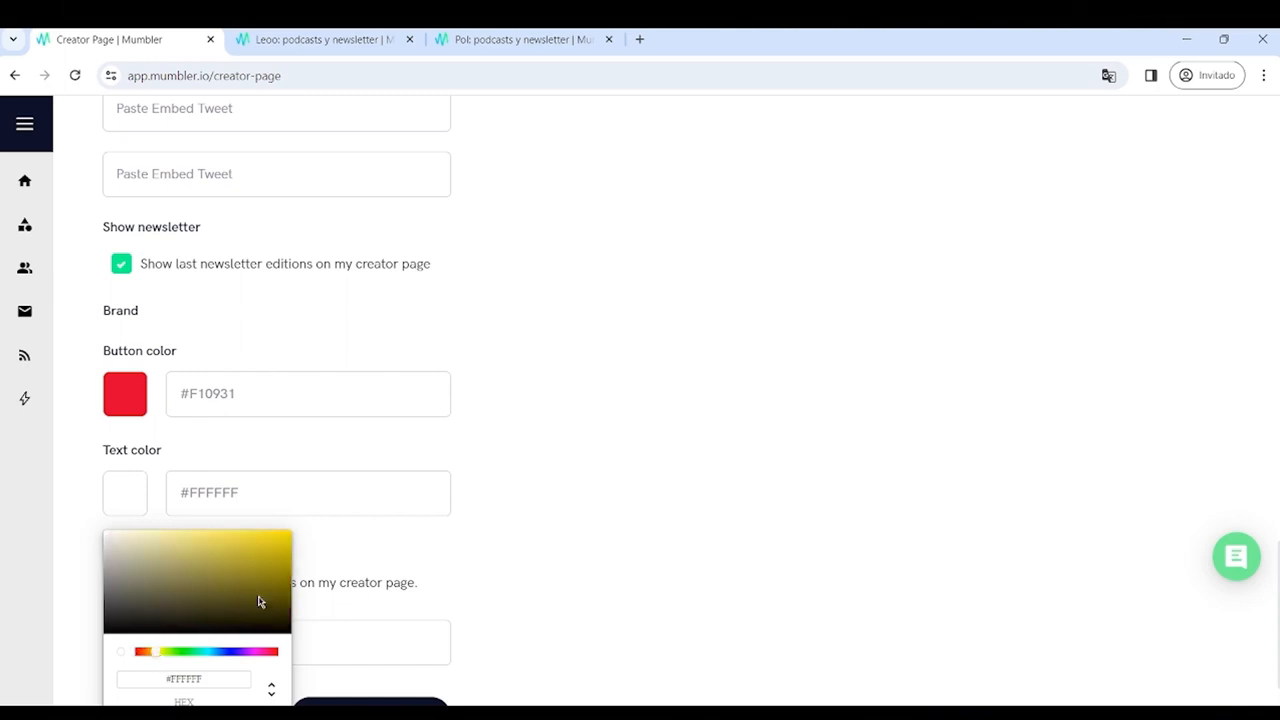
{"action": "left_click", "coordinate": [283, 537]}
{"action": "left_click", "coordinate": [517, 438]}
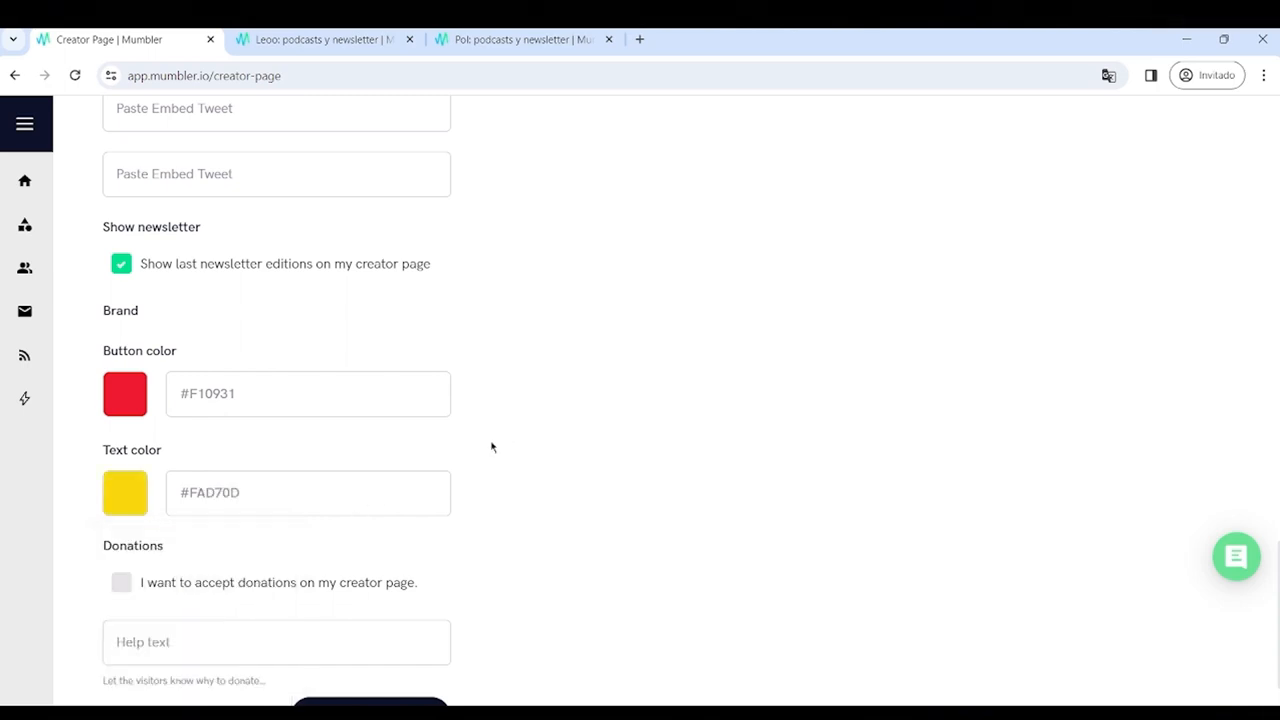
- Save the creator page settings and switch to the public creator page
{"action": "scroll", "coordinate": [410, 630], "scroll_direction": "down", "scroll_amount": 1}
{"action": "left_click", "coordinate": [394, 651]}
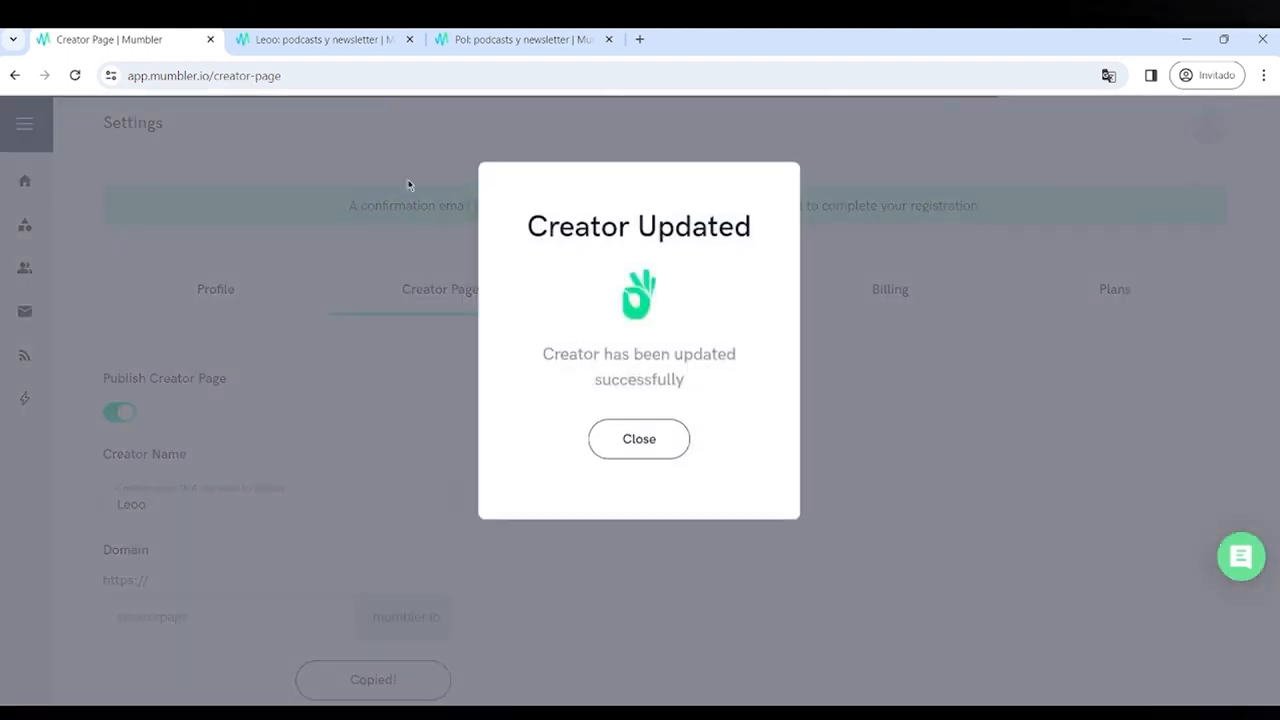
{"action": "left_click", "coordinate": [340, 42]}
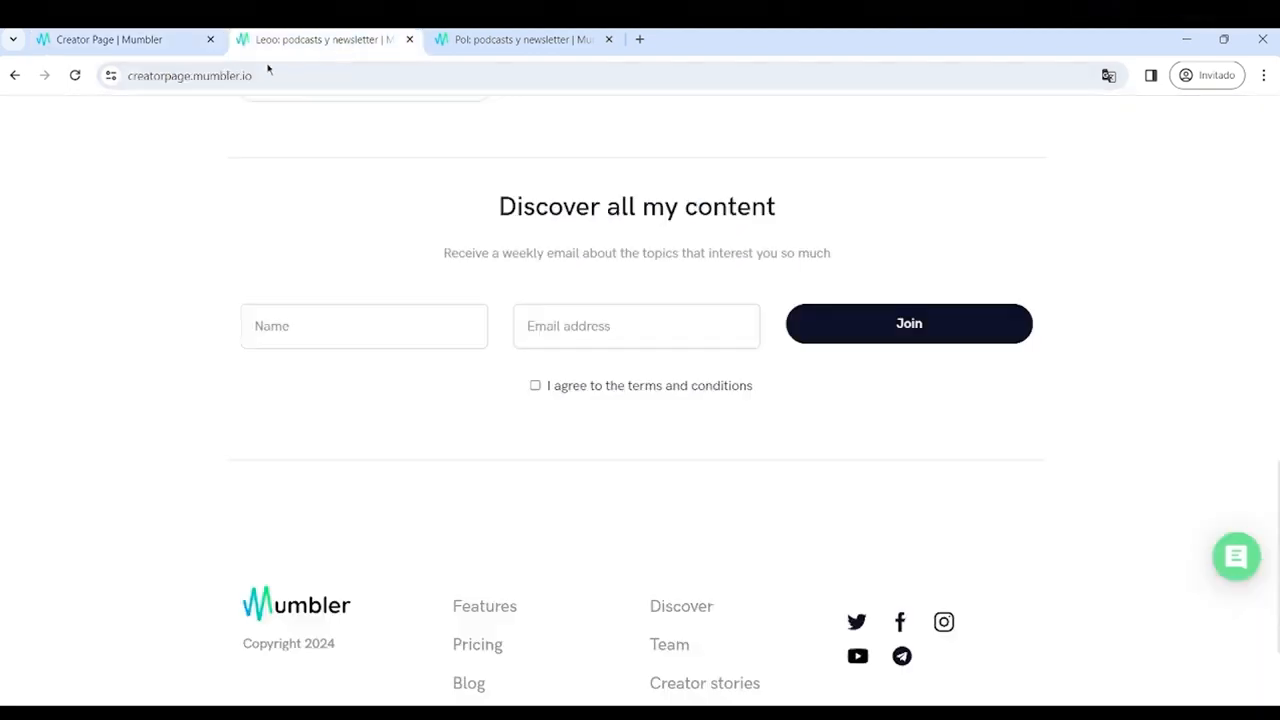
- Reload the public creator page to check the brand colors on its buttons, and return to the creator page settings
{"action": "left_click", "coordinate": [70, 77]}
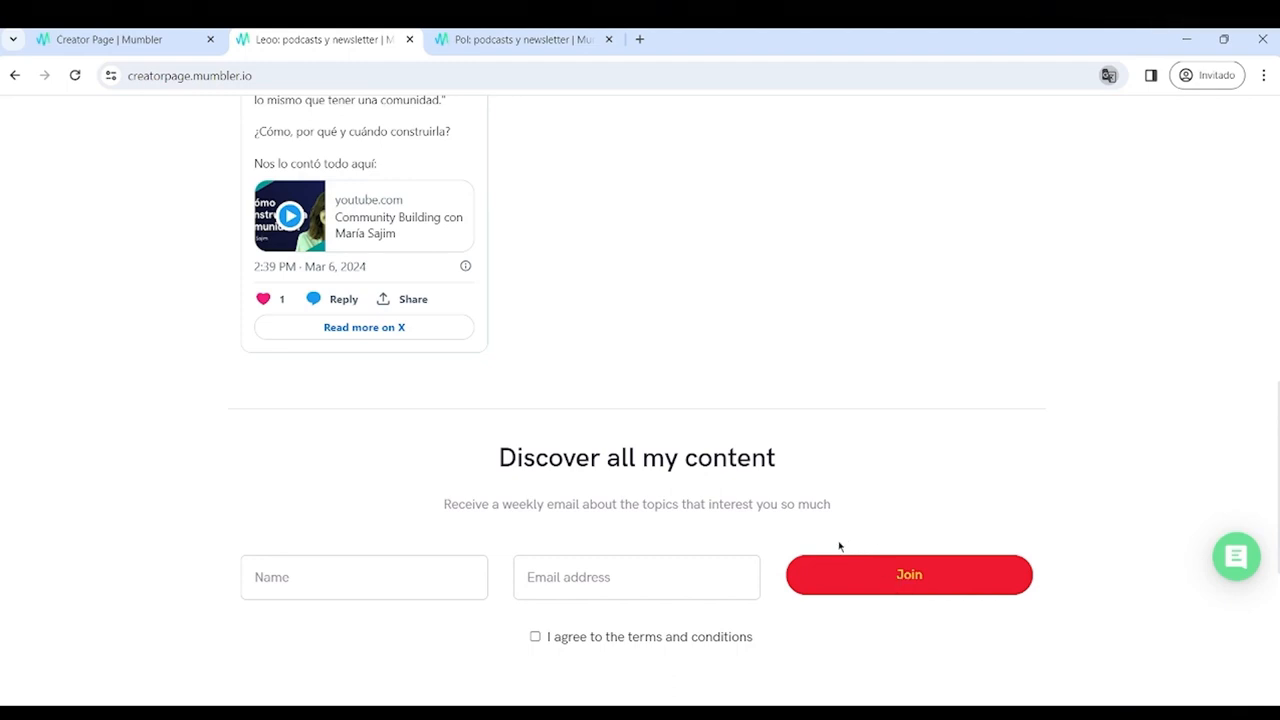
{"action": "left_click", "coordinate": [151, 40]}
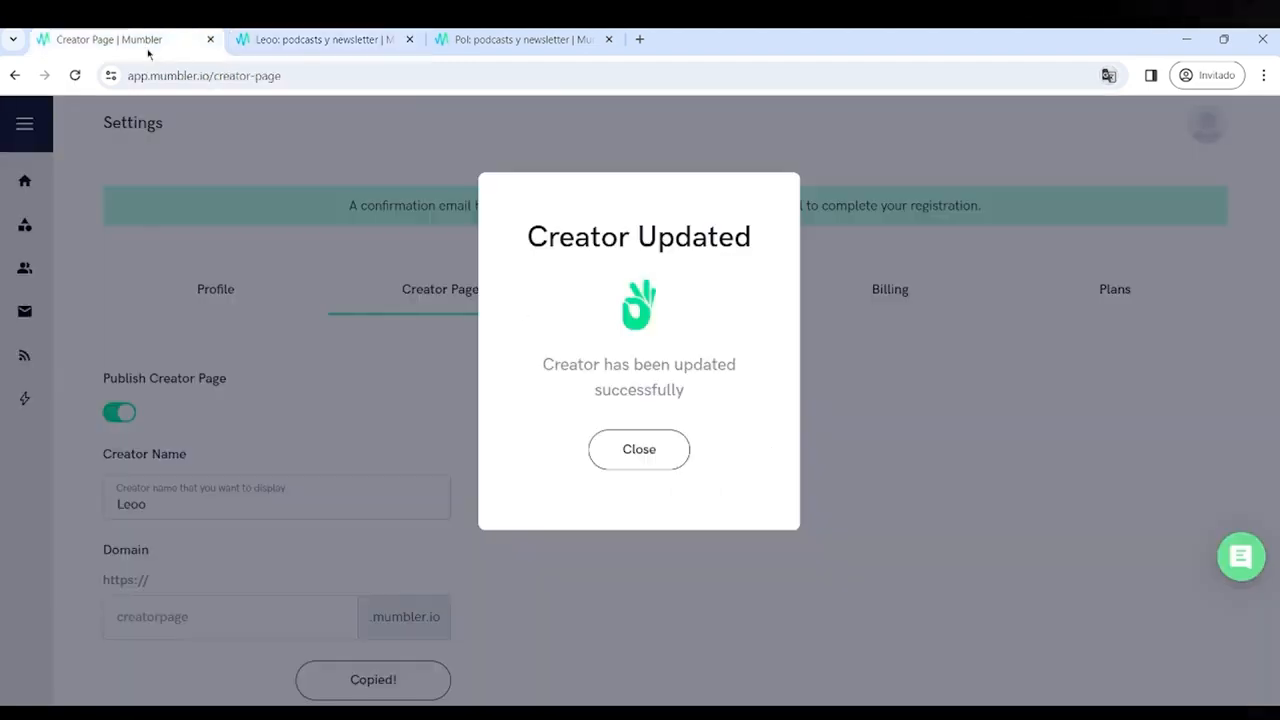
{"action": "left_click", "coordinate": [657, 450]}
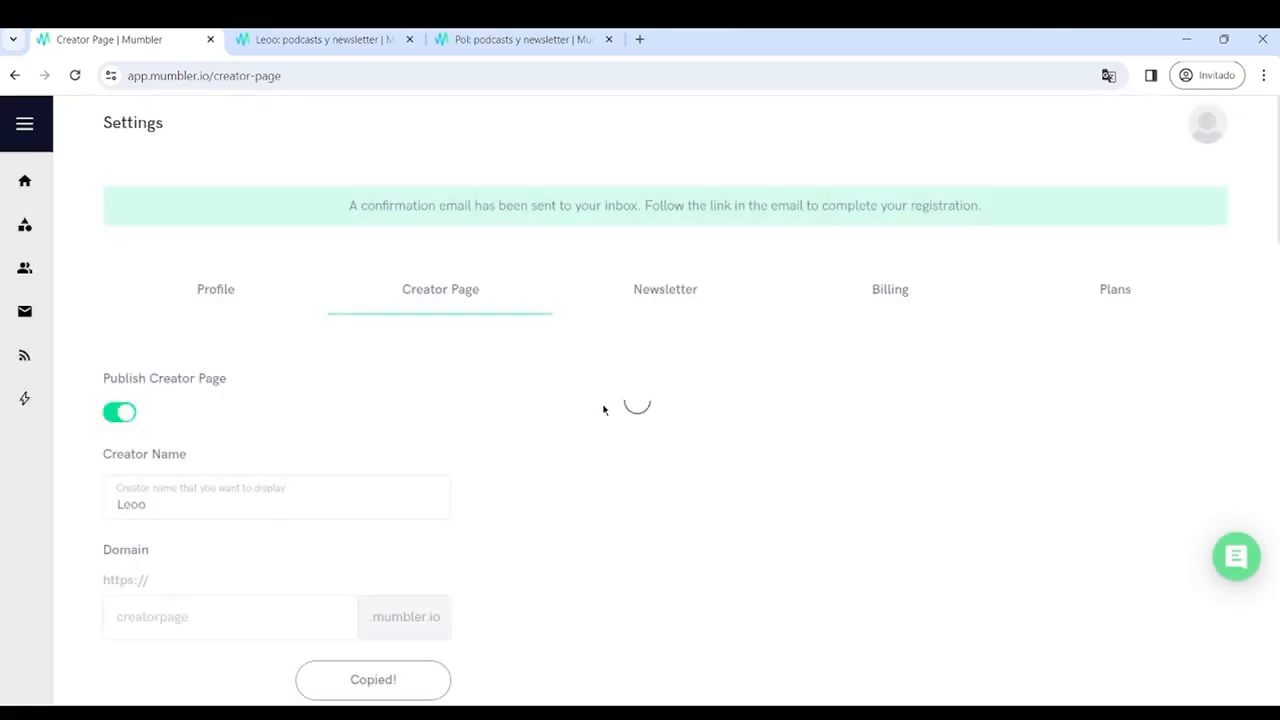
- Enable donations on the creator page with the help text "Support me to keep creating content" and save the settings
{"action": "scroll", "coordinate": [560, 404], "scroll_direction": "down", "scroll_amount": 3}
{"action": "scroll", "coordinate": [430, 430], "scroll_direction": "down", "scroll_amount": 15}
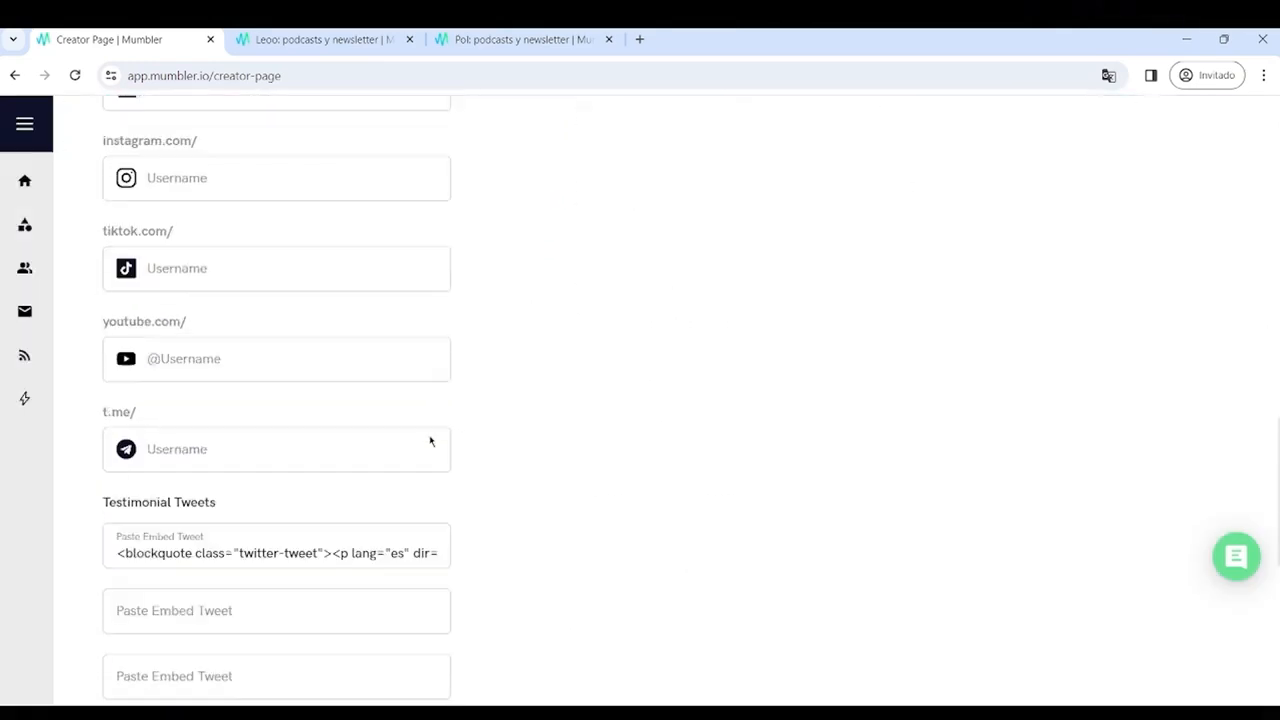
{"action": "scroll", "coordinate": [430, 440], "scroll_direction": "down", "scroll_amount": 3}
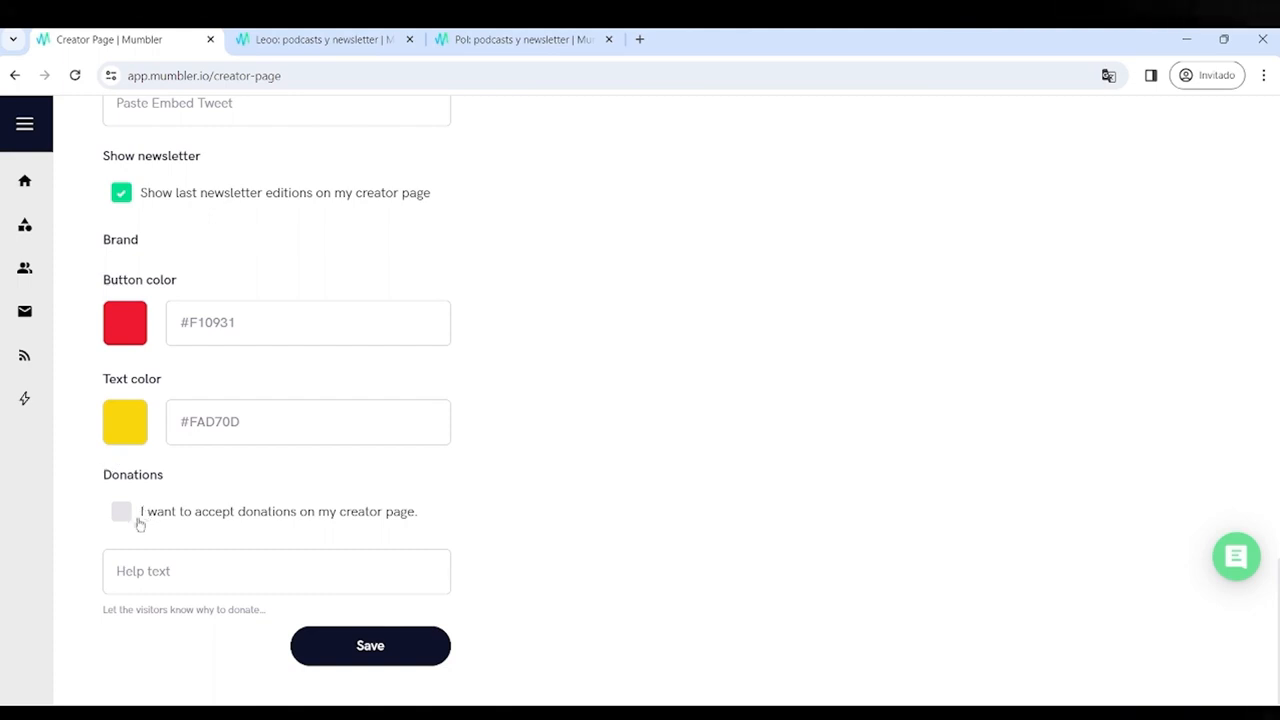
{"action": "left_click", "coordinate": [121, 512]}
{"action": "left_click", "coordinate": [171, 574]}
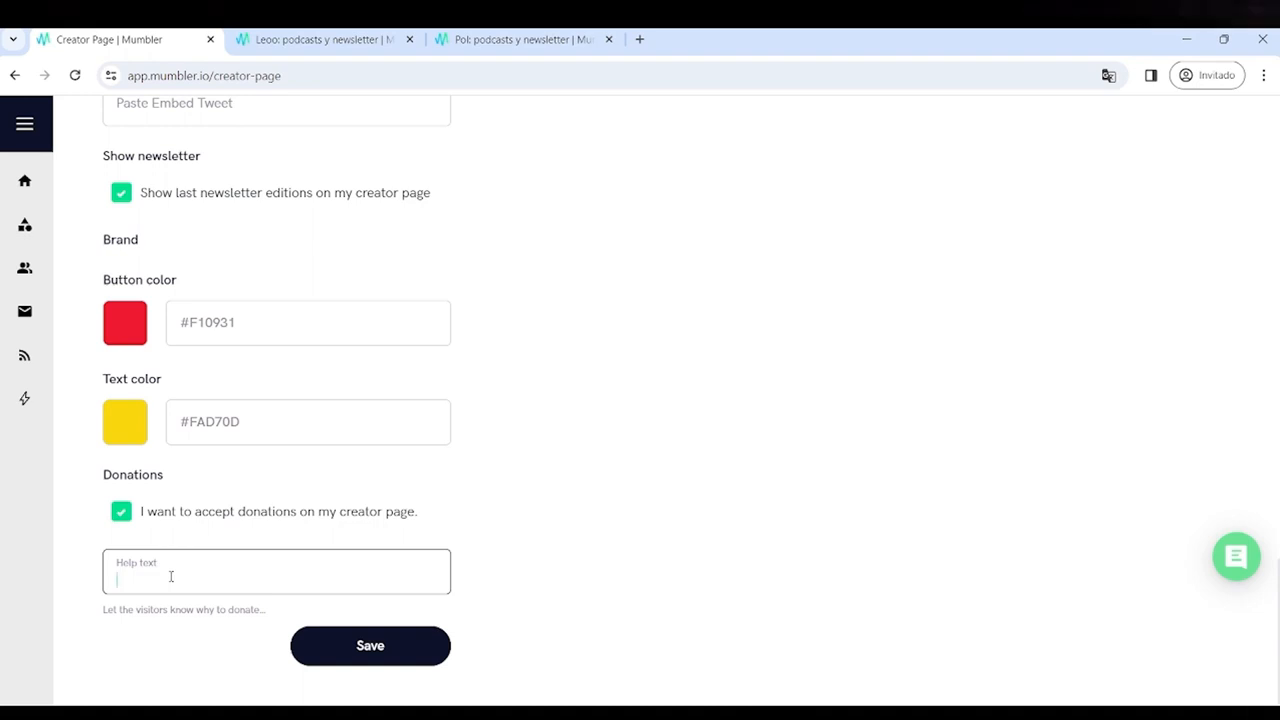
{"action": "type", "text": "Support me to keep creating content"}
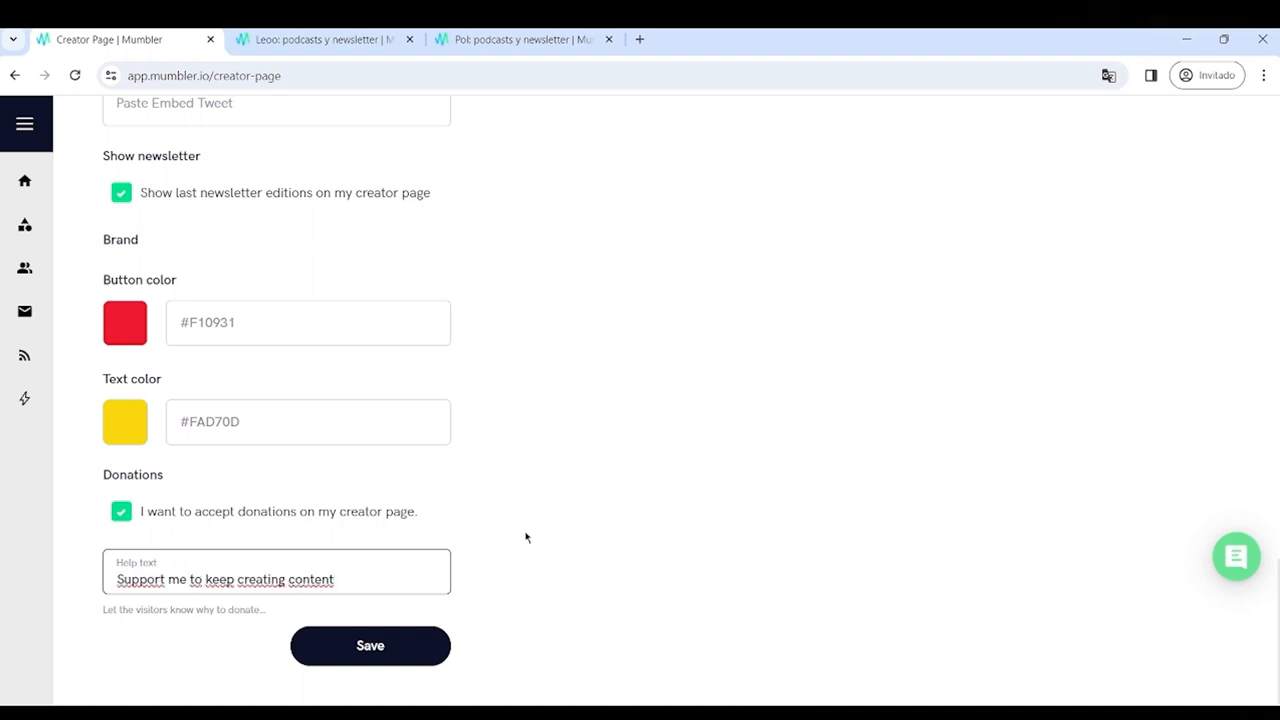
{"action": "left_click", "coordinate": [536, 587]}
{"action": "left_click", "coordinate": [406, 652]}
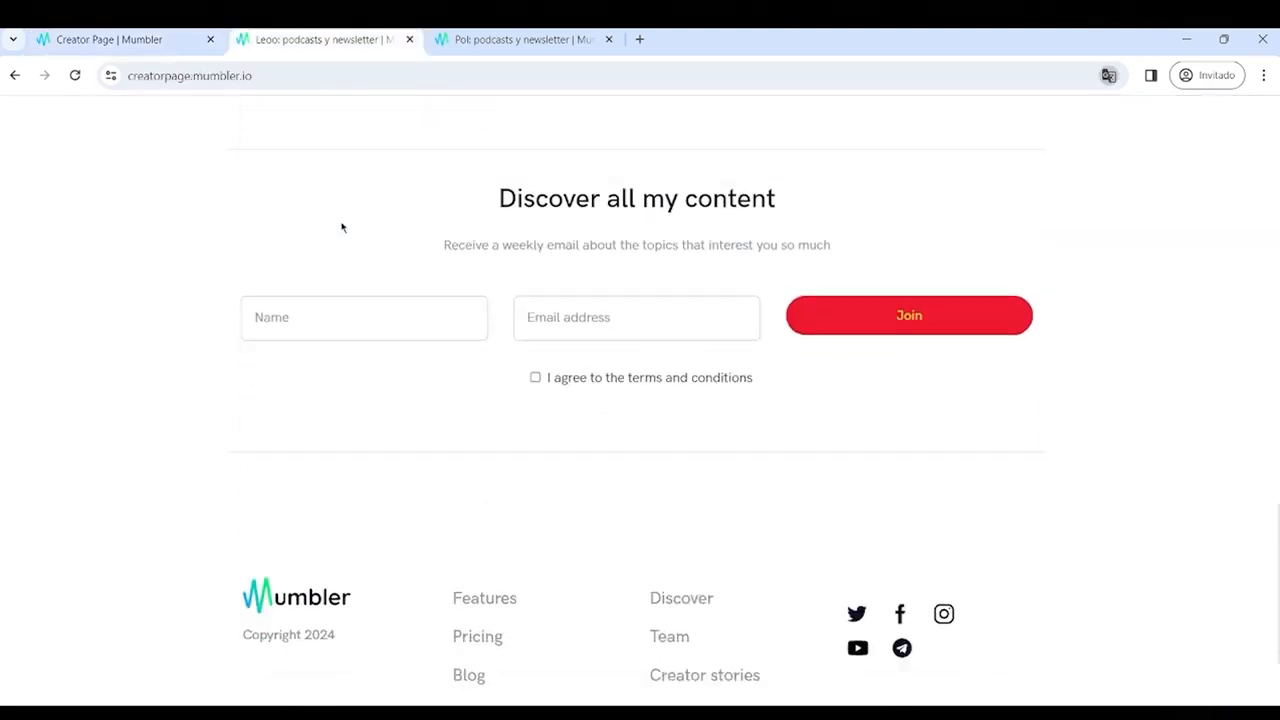
- Find the donation section on the public creator page and switch its donation type to Monthly
{"action": "scroll", "coordinate": [340, 226], "scroll_direction": "down", "scroll_amount": 2}
{"action": "scroll", "coordinate": [340, 226], "scroll_direction": "up", "scroll_amount": 5}
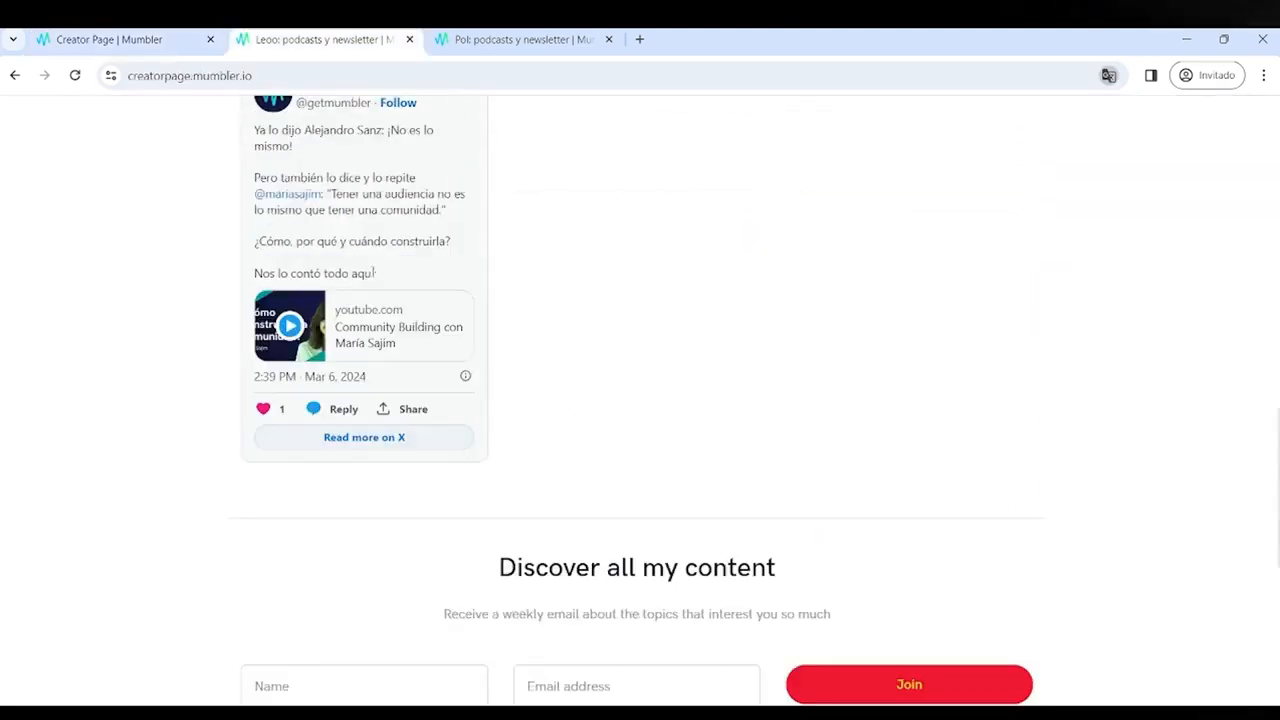
{"action": "scroll", "coordinate": [375, 273], "scroll_direction": "up", "scroll_amount": 7}
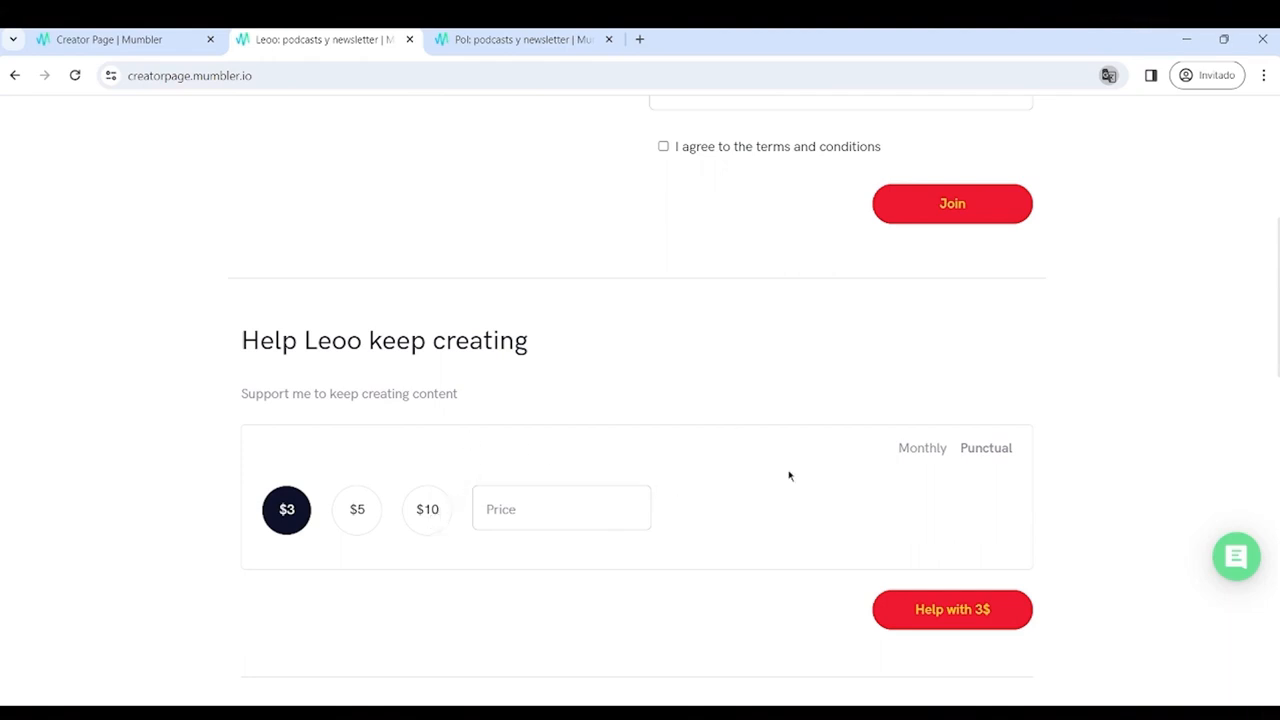
{"action": "left_click", "coordinate": [927, 451]}
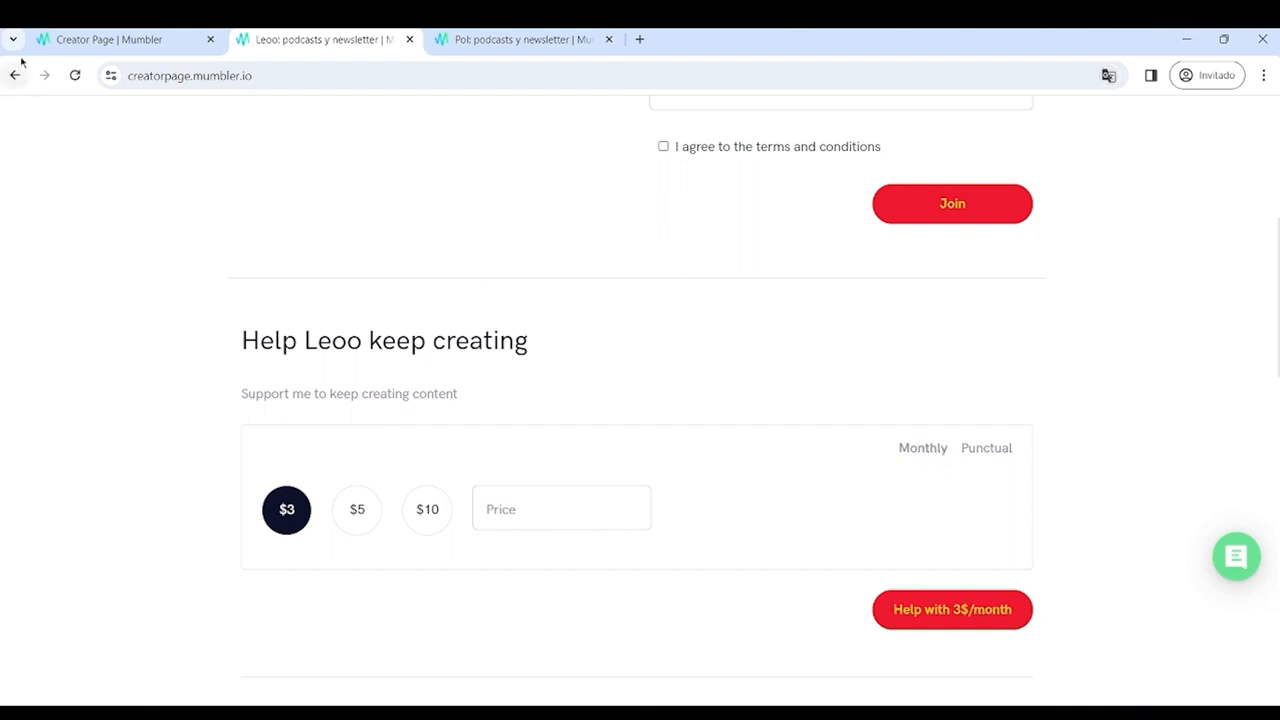
- Upload a profile picture in the About section of the creator page settings and save the changes
{"action": "left_click", "coordinate": [118, 40]}
{"action": "scroll", "coordinate": [374, 423], "scroll_direction": "down", "scroll_amount": 2}
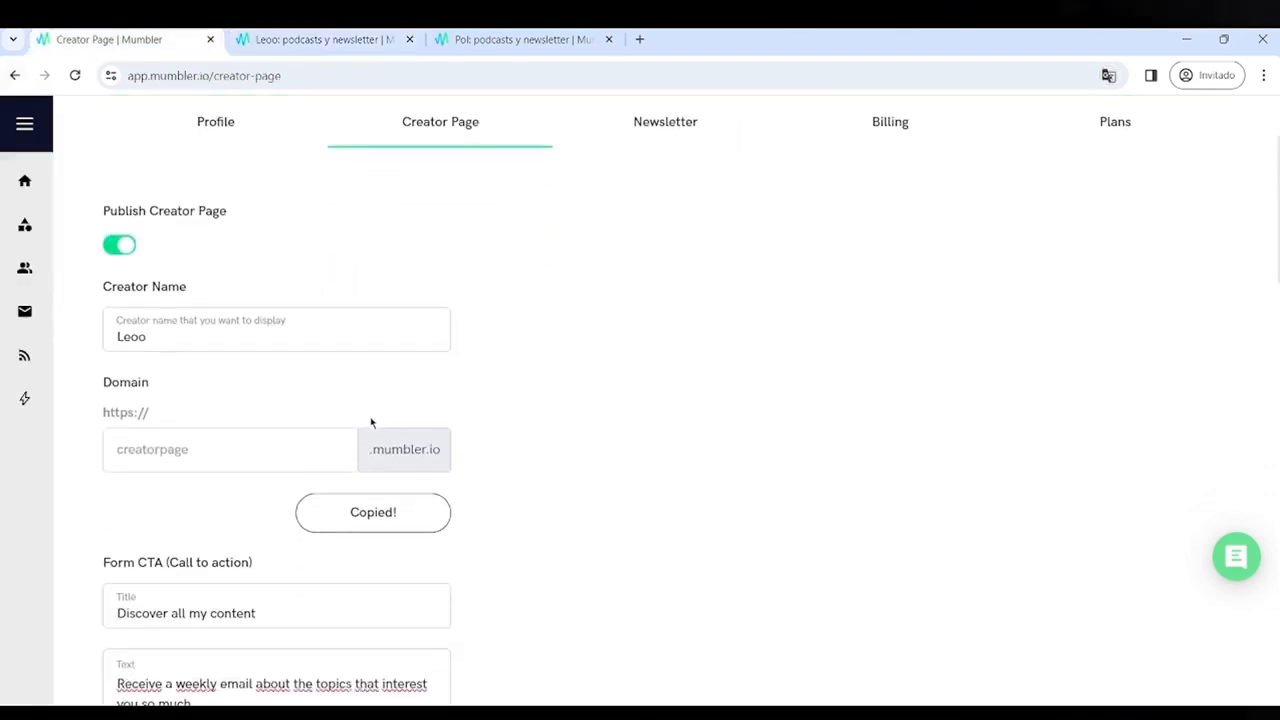
{"action": "scroll", "coordinate": [374, 423], "scroll_direction": "up", "scroll_amount": 2}
{"action": "scroll", "coordinate": [372, 426], "scroll_direction": "down", "scroll_amount": 4}
{"action": "scroll", "coordinate": [372, 426], "scroll_direction": "down", "scroll_amount": 5}
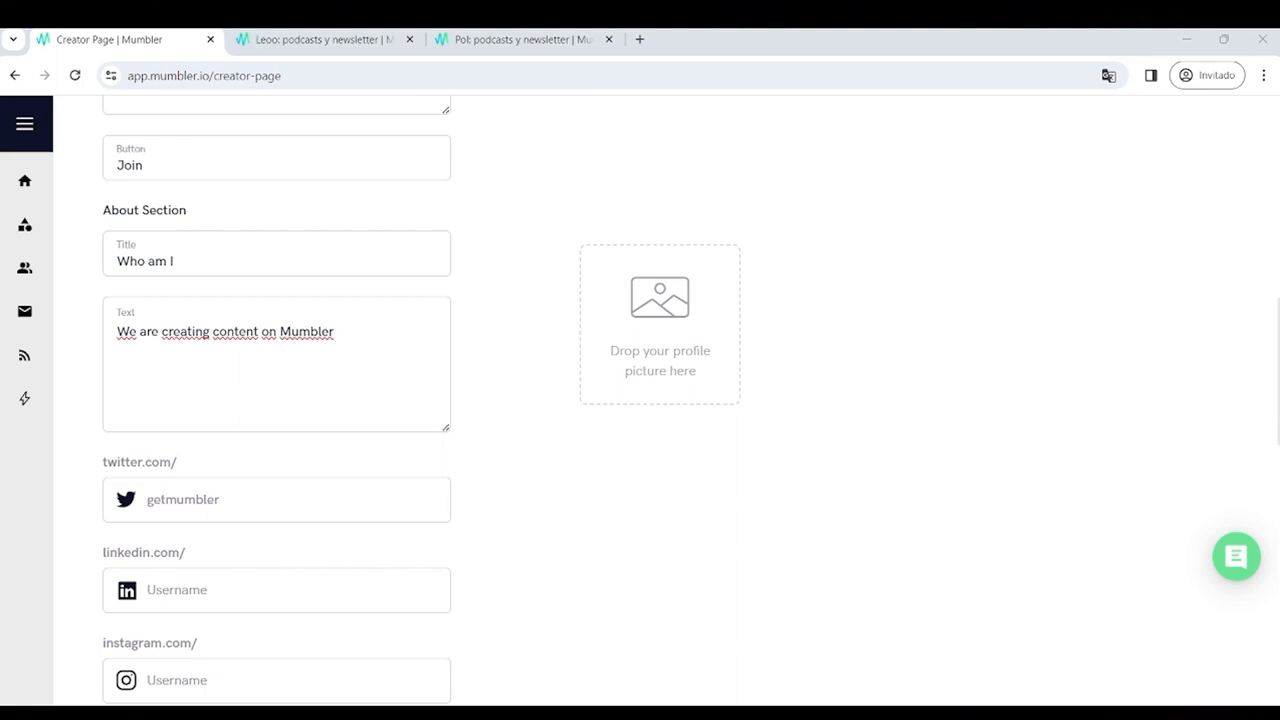
{"action": "left_click", "coordinate": [809, 486]}
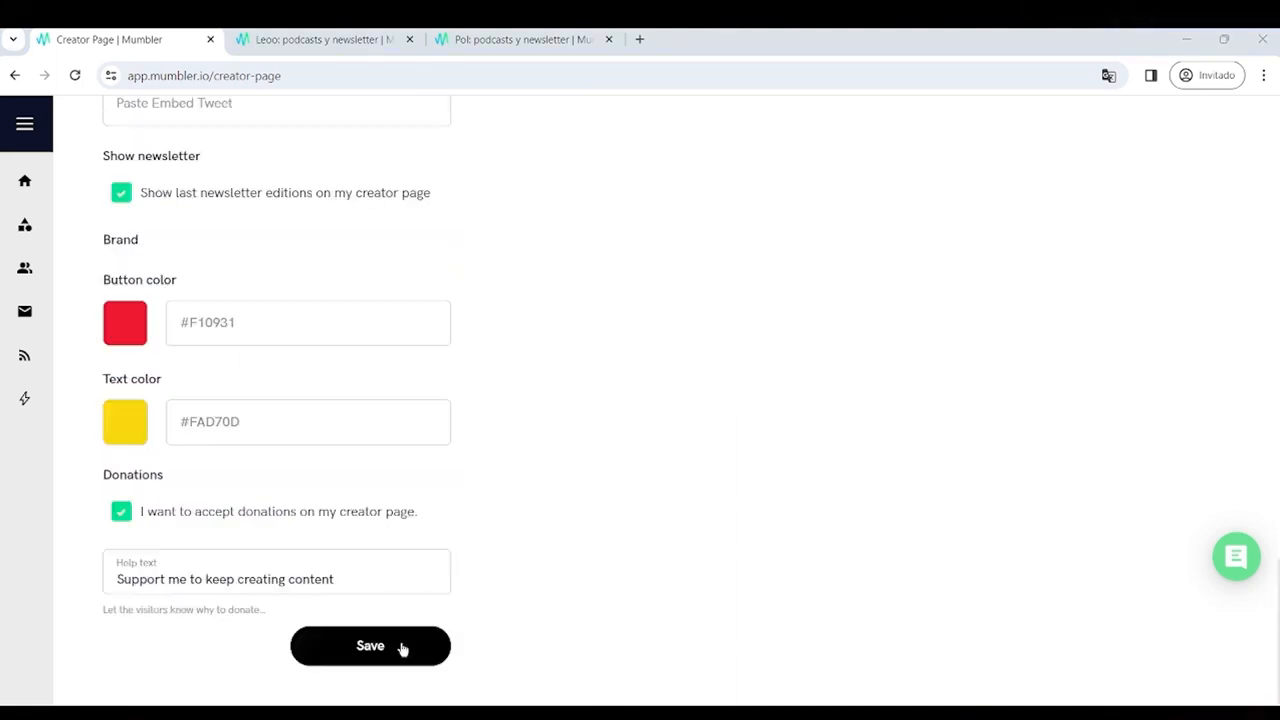
{"action": "left_click", "coordinate": [398, 648]}
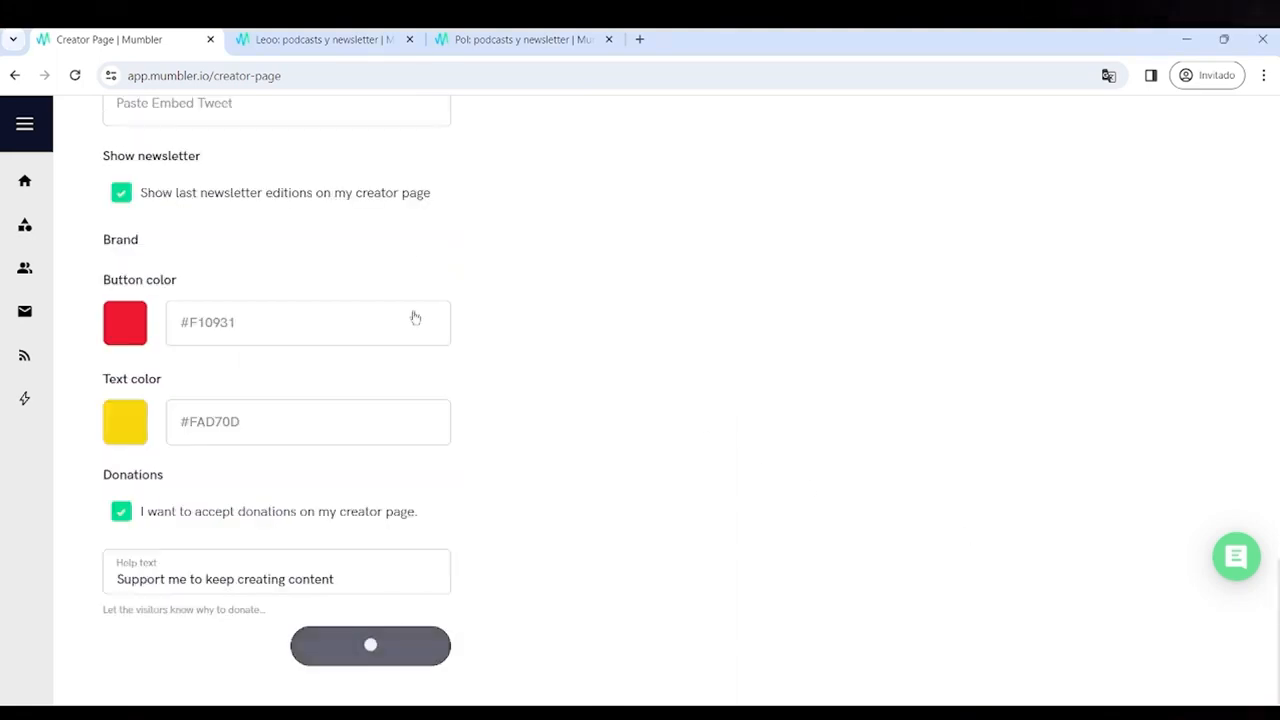
{"action": "left_click", "coordinate": [623, 451]}
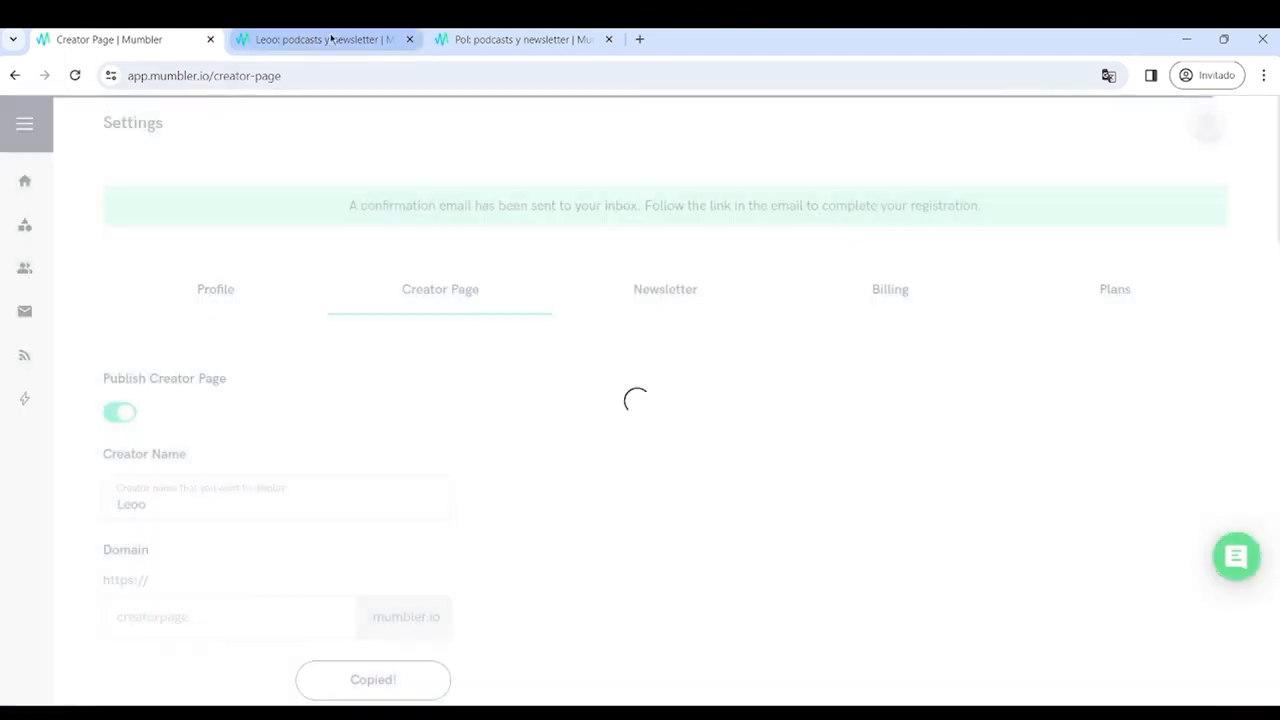
- Reload the public creator page and view the profile picture in the About section
{"action": "left_click", "coordinate": [315, 40]}
{"action": "left_click", "coordinate": [74, 76]}
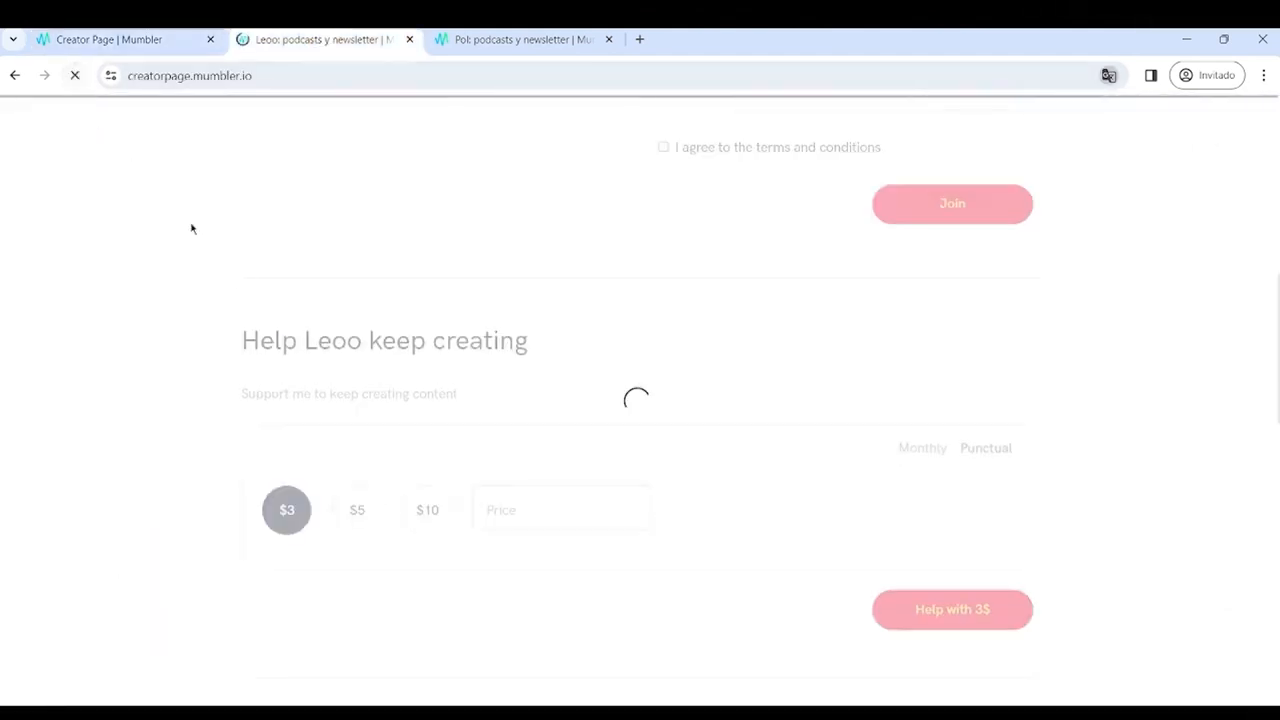
{"action": "scroll", "coordinate": [454, 298], "scroll_direction": "up", "scroll_amount": 3}
{"action": "scroll", "coordinate": [454, 298], "scroll_direction": "up", "scroll_amount": 4}
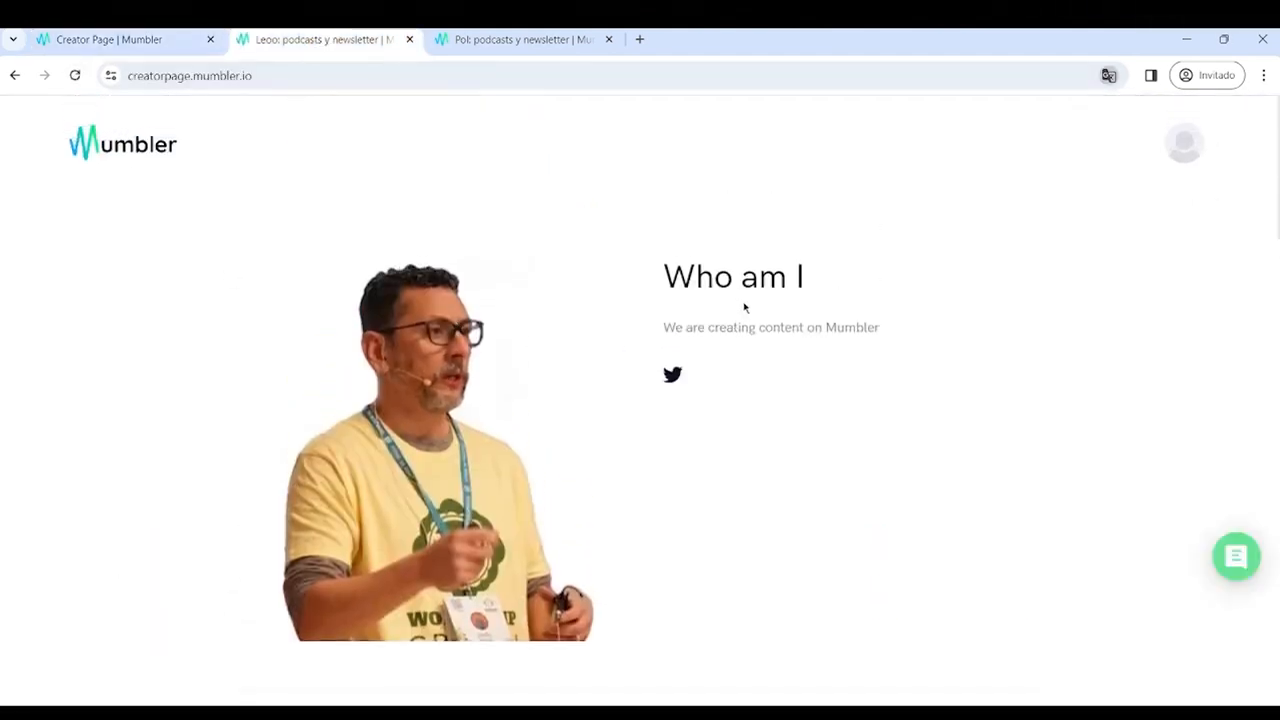
- Examine the title, description and Join button of the upper sign-up form on the public creator page
{"action": "scroll", "coordinate": [677, 383], "scroll_direction": "down", "scroll_amount": 3}
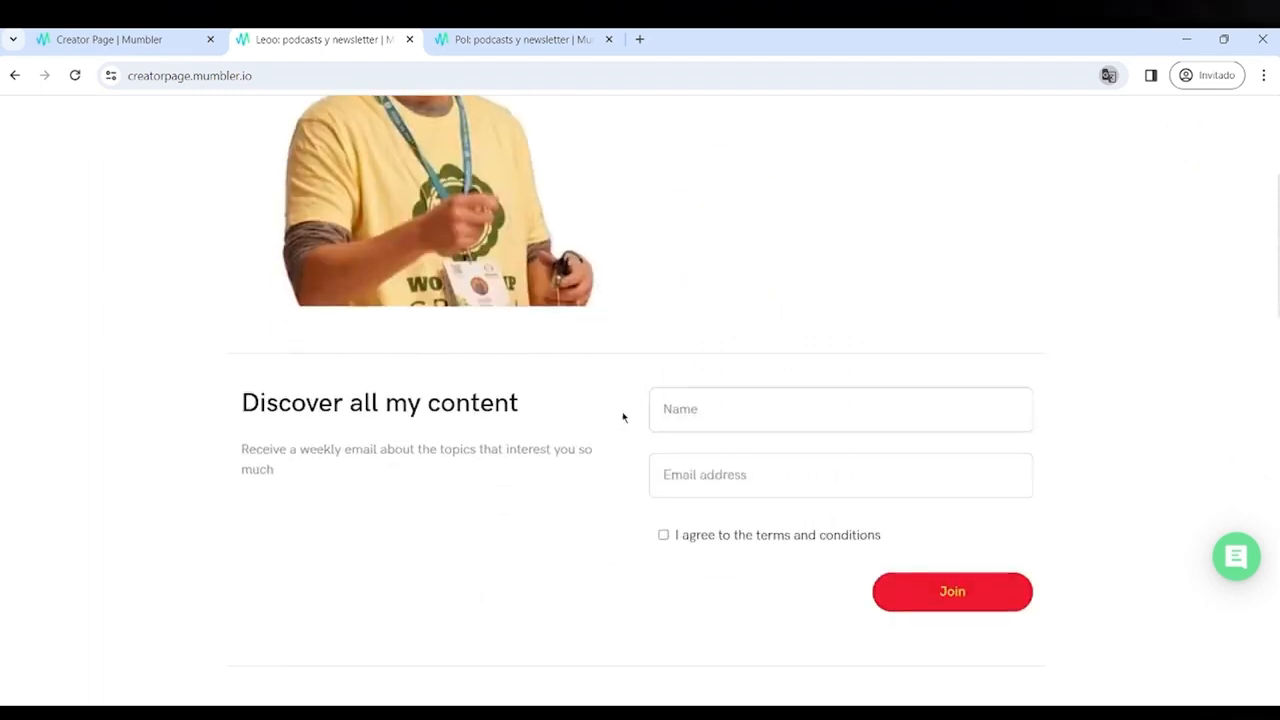
{"action": "scroll", "coordinate": [494, 403], "scroll_direction": "down", "scroll_amount": 1}
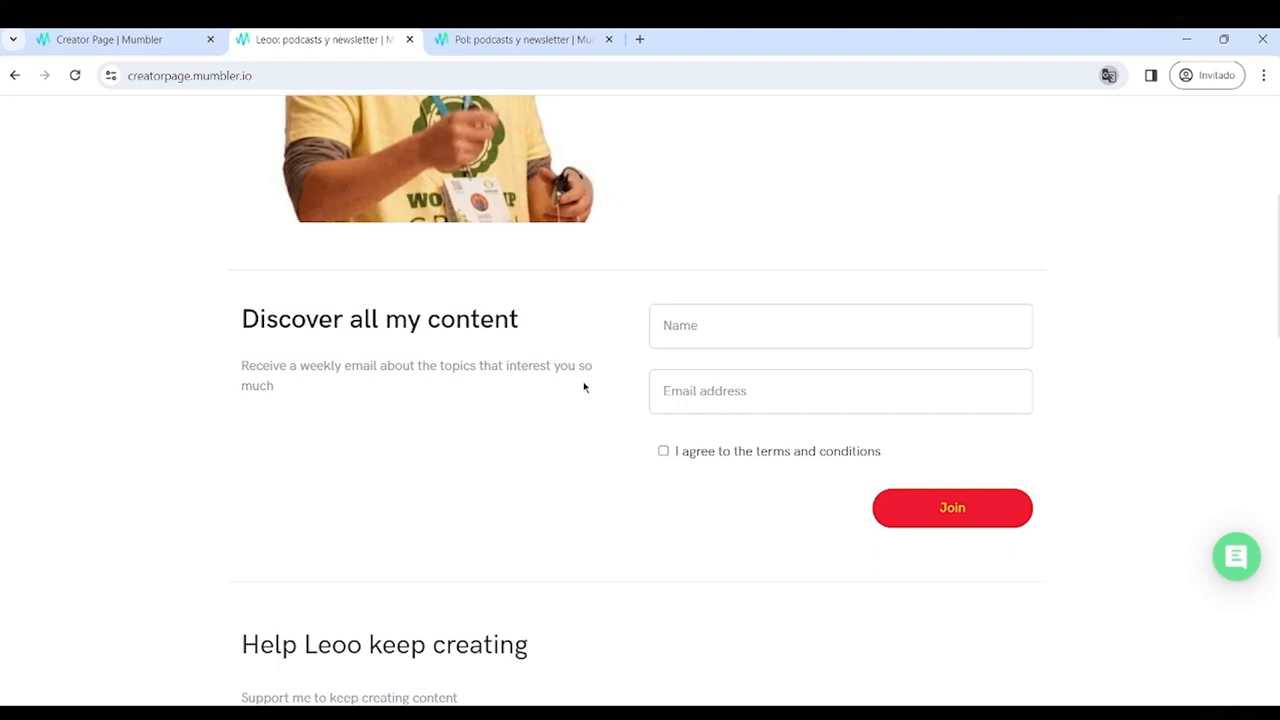
{"action": "scroll", "coordinate": [585, 387], "scroll_direction": "down", "scroll_amount": 1}
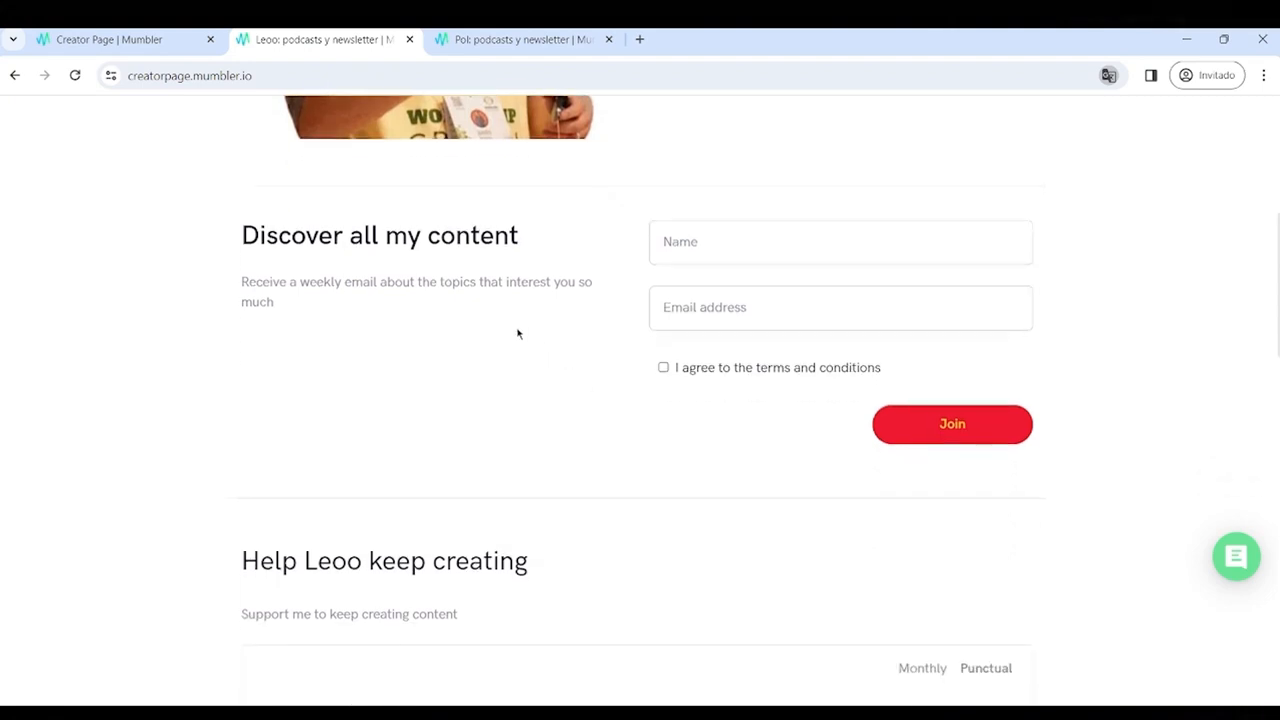
{"action": "double_click", "coordinate": [429, 235]}
{"action": "triple_click", "coordinate": [429, 235]}
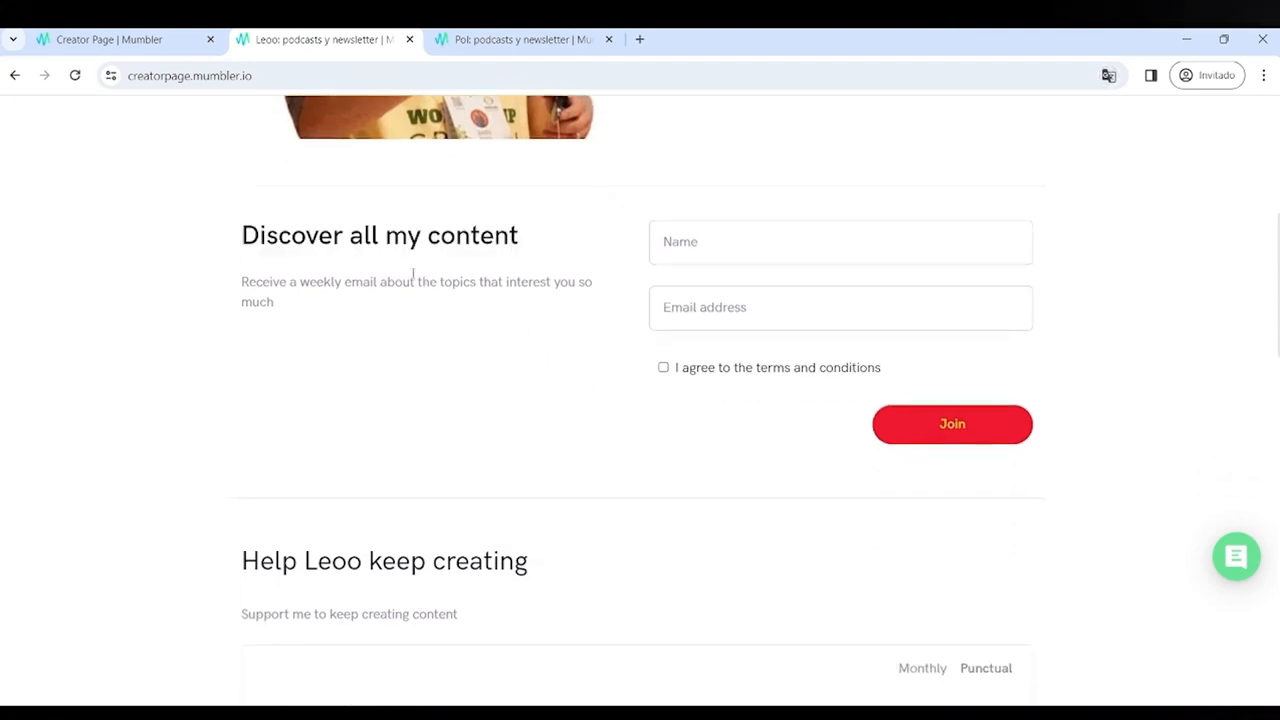
{"action": "triple_click", "coordinate": [414, 280]}
{"action": "scroll", "coordinate": [445, 352], "scroll_direction": "down", "scroll_amount": 1}
{"action": "left_click", "coordinate": [444, 357]}
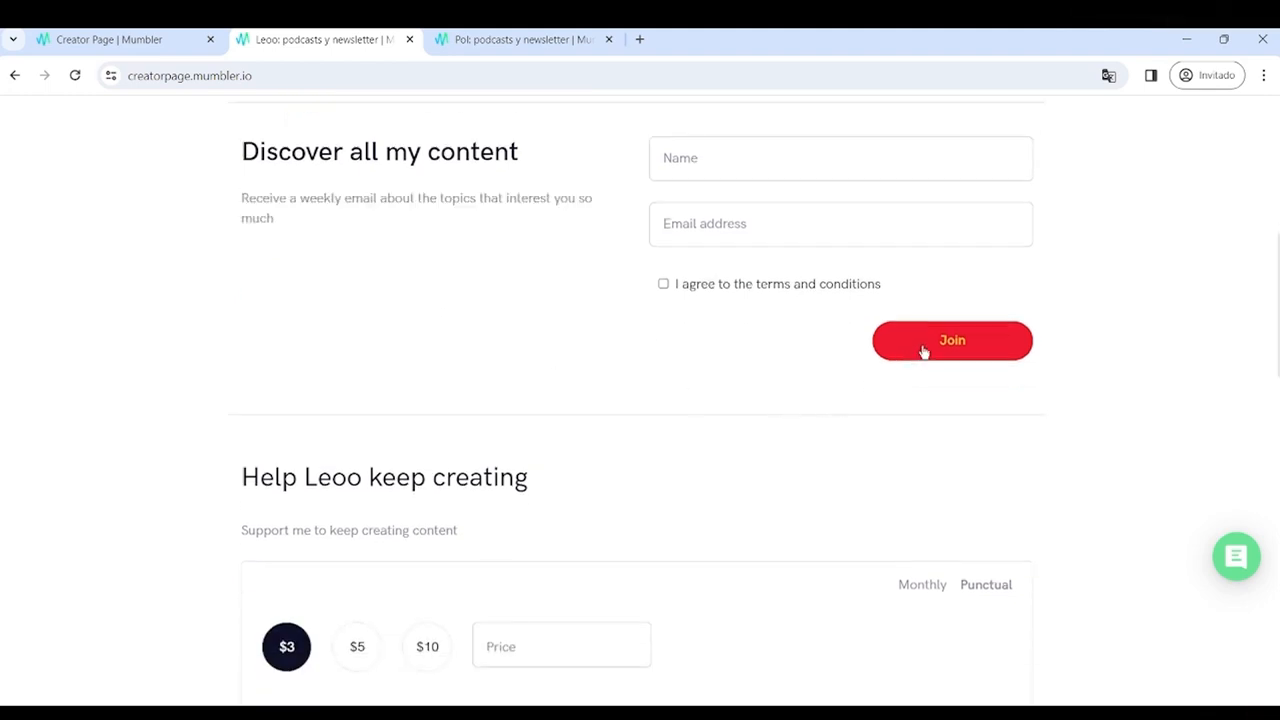
- Review the donation section, testimonial tweet and lower sign-up form, and return to the beginning of the public page
{"action": "scroll", "coordinate": [891, 355], "scroll_direction": "down", "scroll_amount": 3}
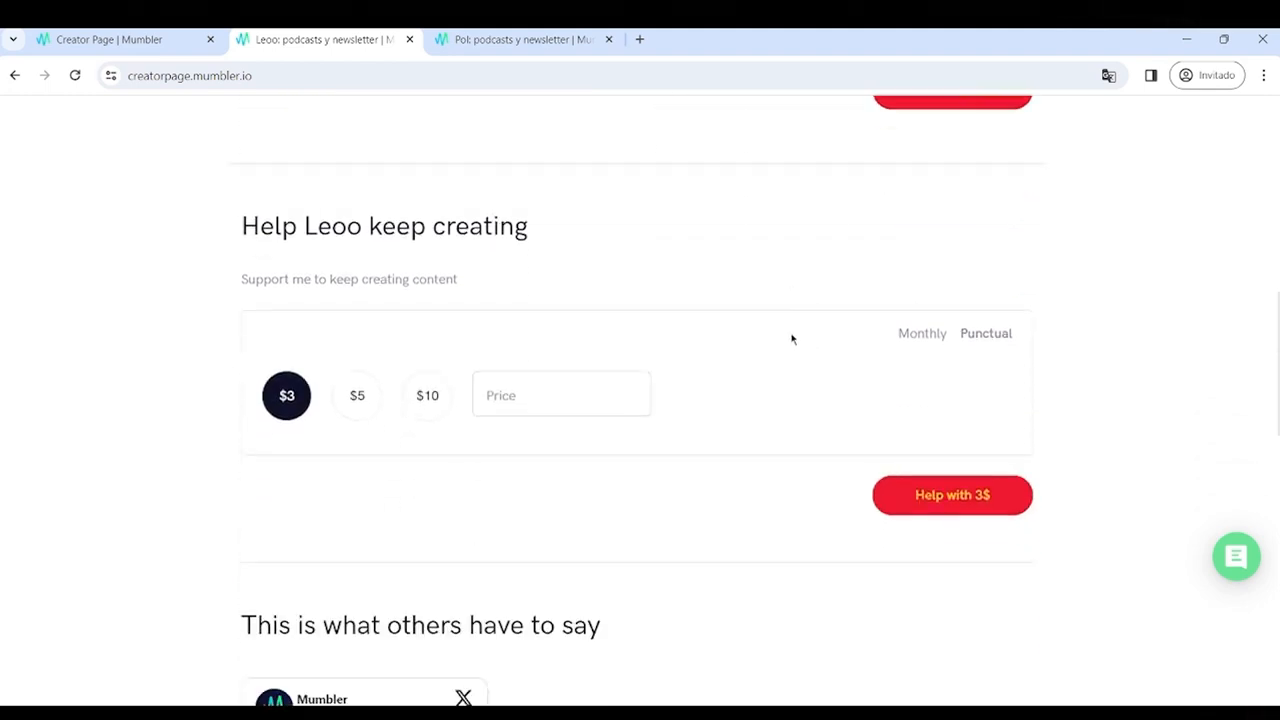
{"action": "left_click_drag", "start_coordinate": [259, 226], "coordinate": [487, 226]}
{"action": "left_click", "coordinate": [561, 270]}
{"action": "scroll", "coordinate": [628, 350], "scroll_direction": "down", "scroll_amount": 7}
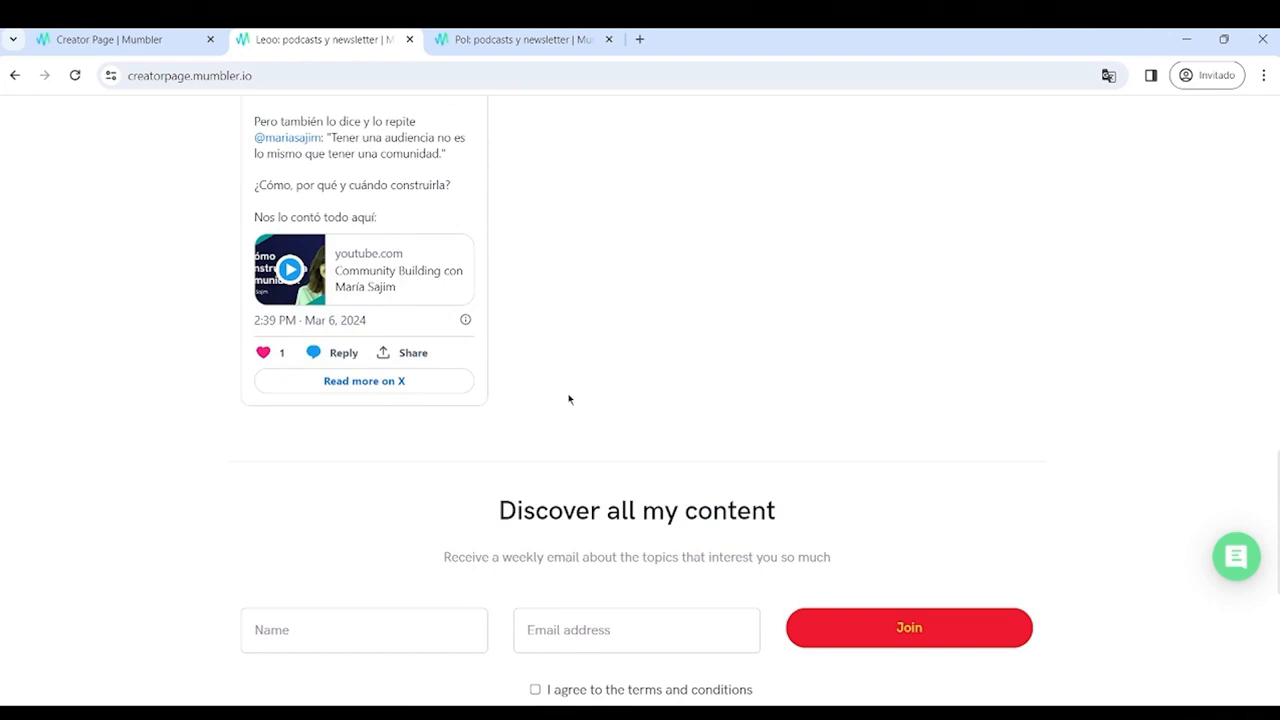
{"action": "scroll", "coordinate": [568, 399], "scroll_direction": "down", "scroll_amount": 2}
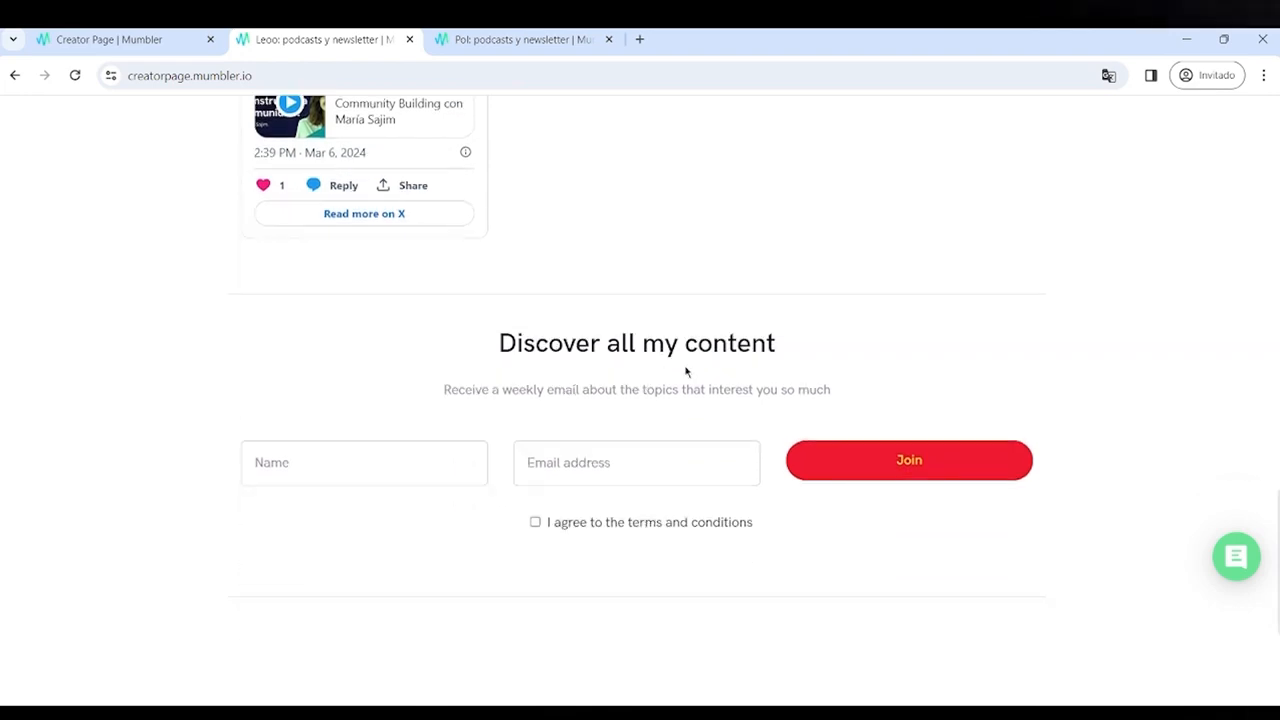
{"action": "scroll", "coordinate": [686, 369], "scroll_direction": "down", "scroll_amount": 1}
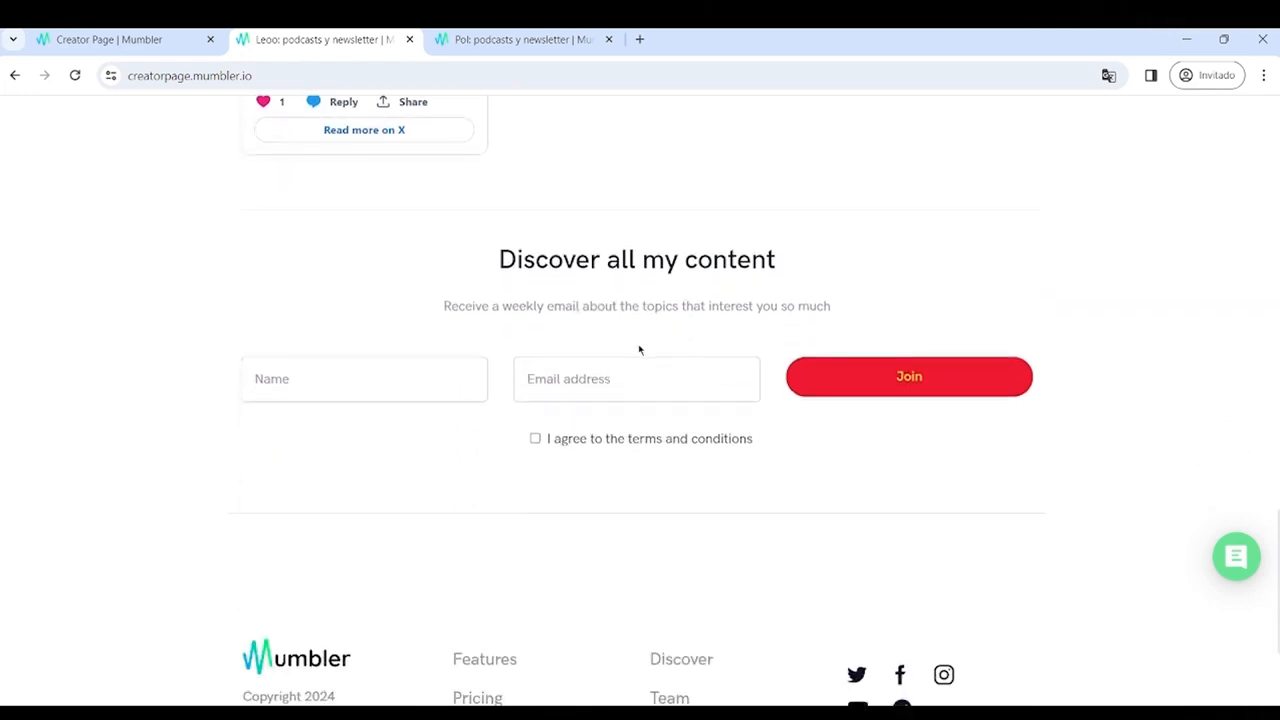
{"action": "scroll", "coordinate": [655, 385], "scroll_direction": "up", "scroll_amount": 10}
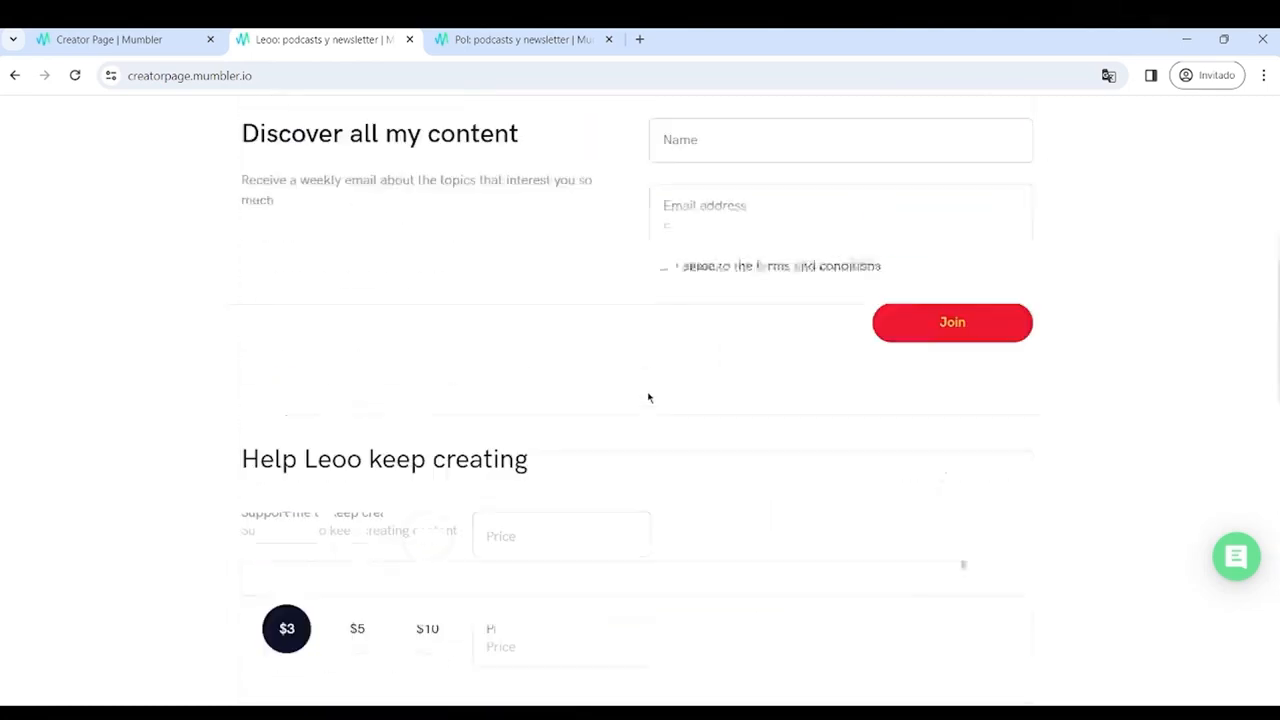
{"action": "scroll", "coordinate": [646, 401], "scroll_direction": "up", "scroll_amount": 2}
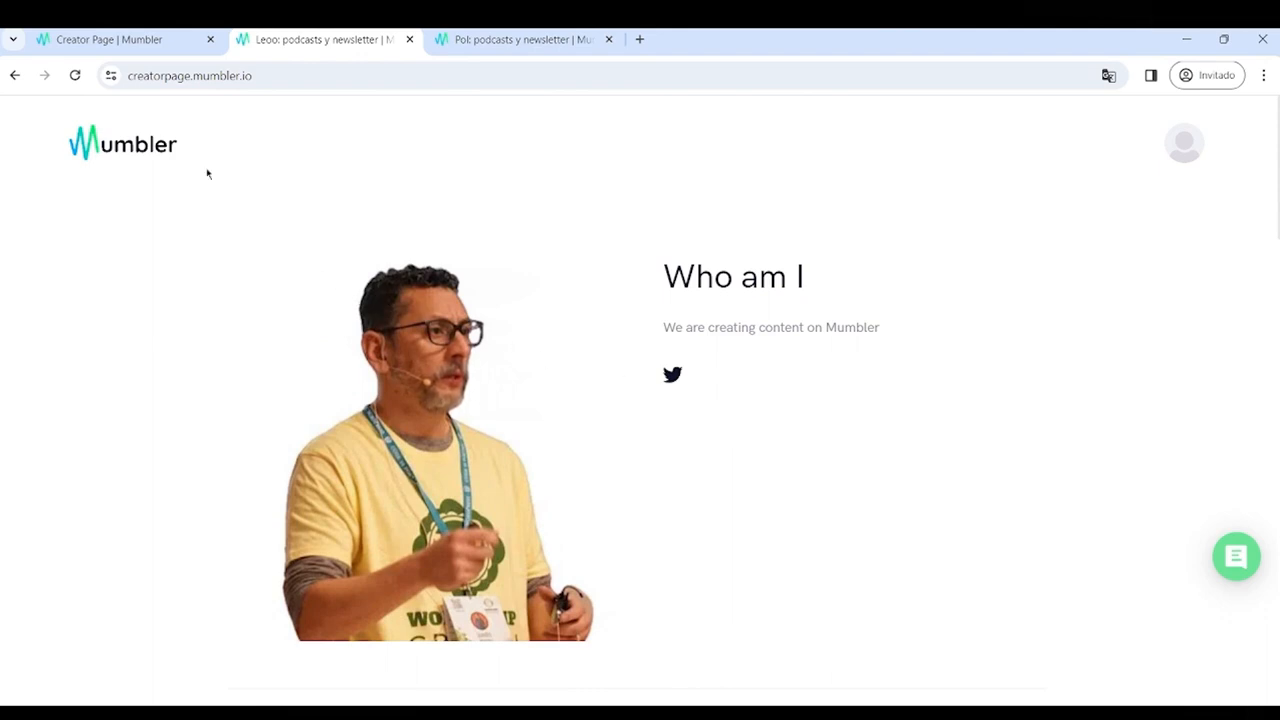
- Switch back to the creator page settings and open the account dashboard with its setup checklist
{"action": "left_click", "coordinate": [108, 40]}
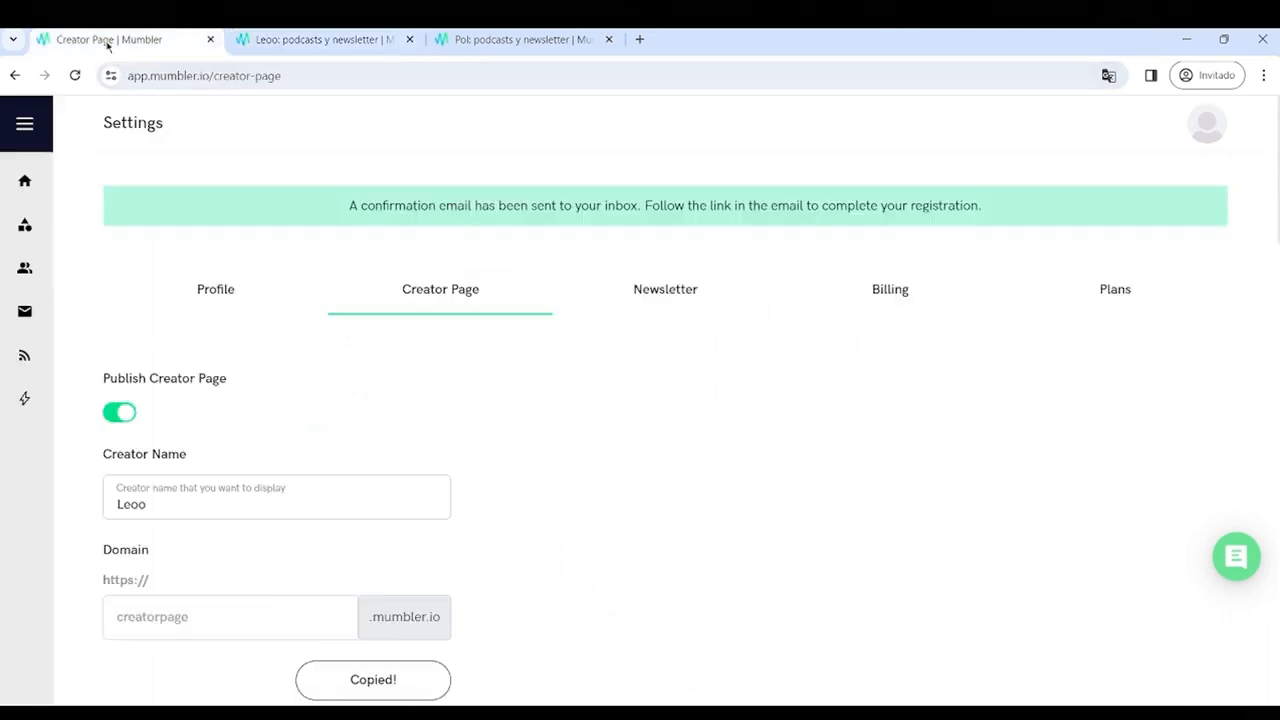
{"action": "left_click", "coordinate": [25, 184]}
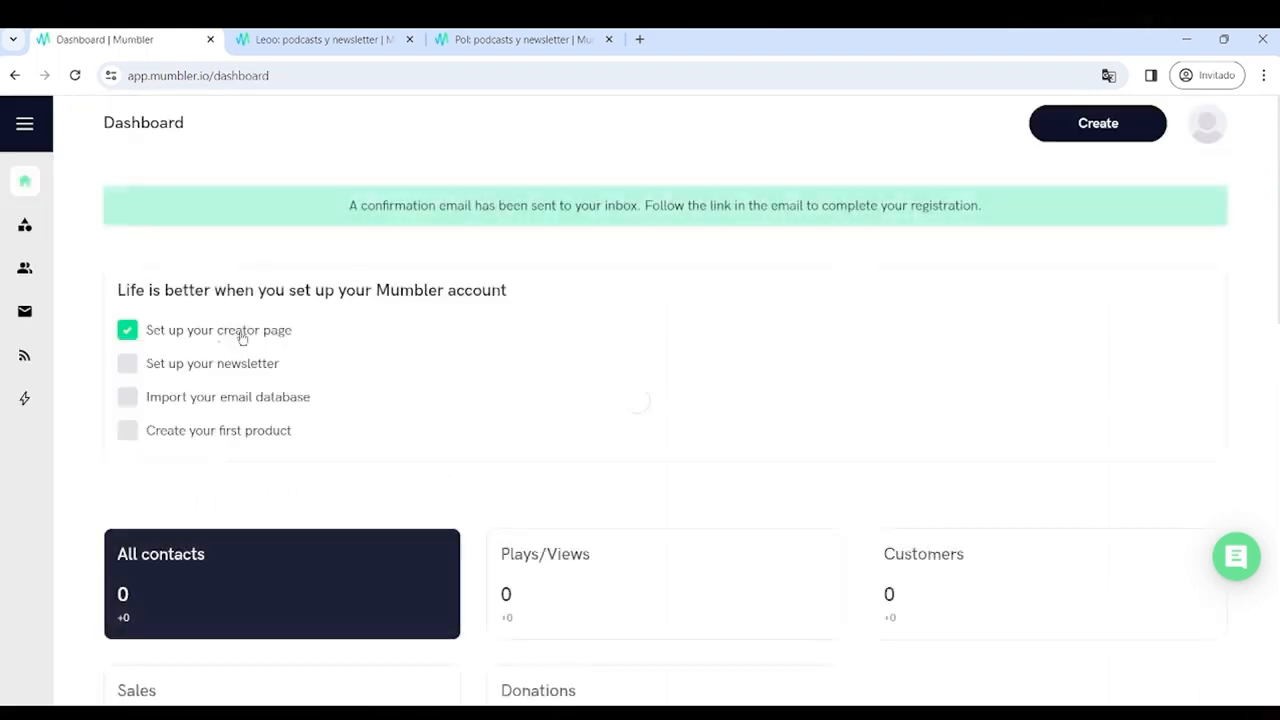